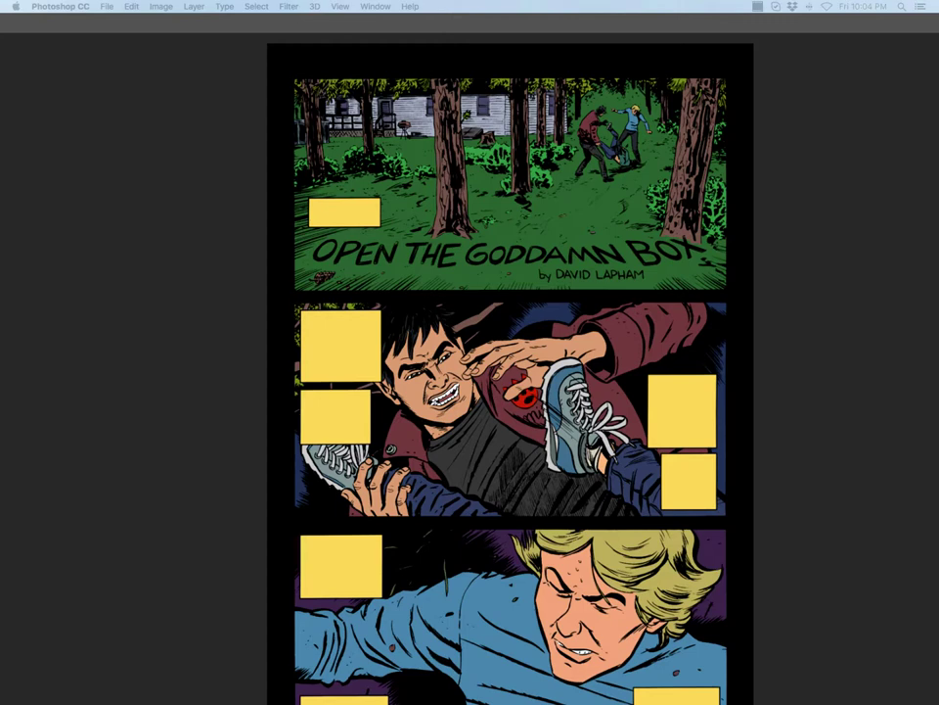
Add a new layer directly above the flats layer
key(Tab)
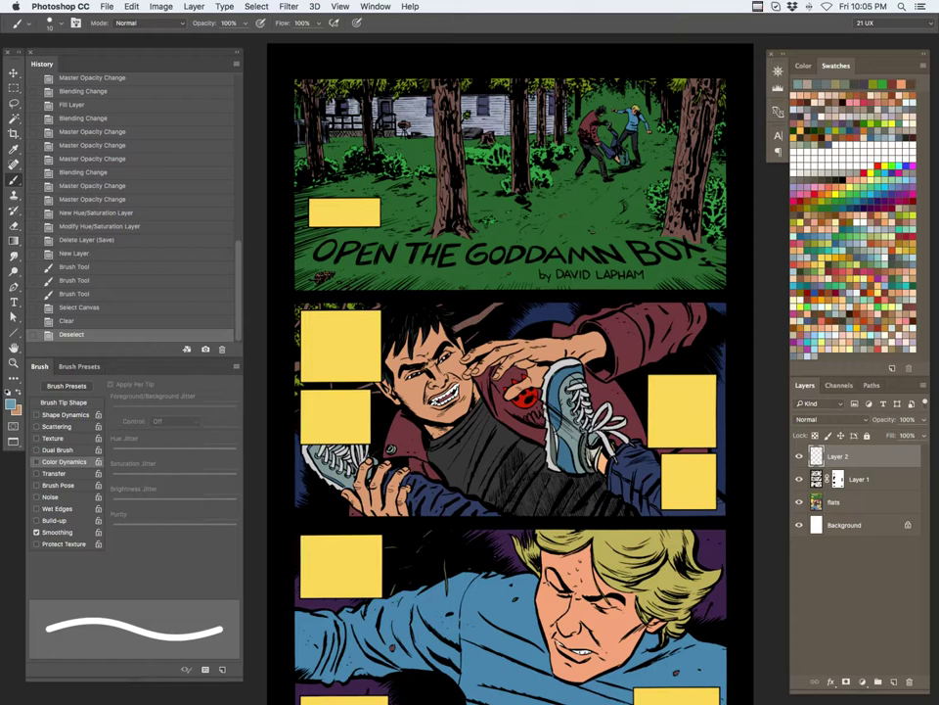
click(843, 501)
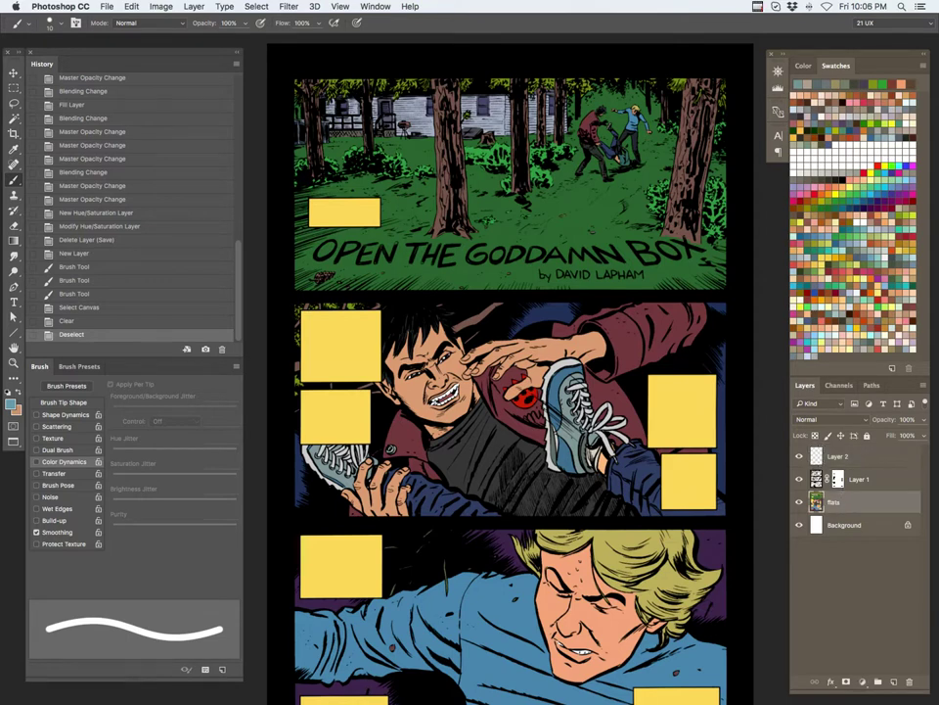
key(z)
drag(662, 479, 627, 497)
key(shift+super+n)
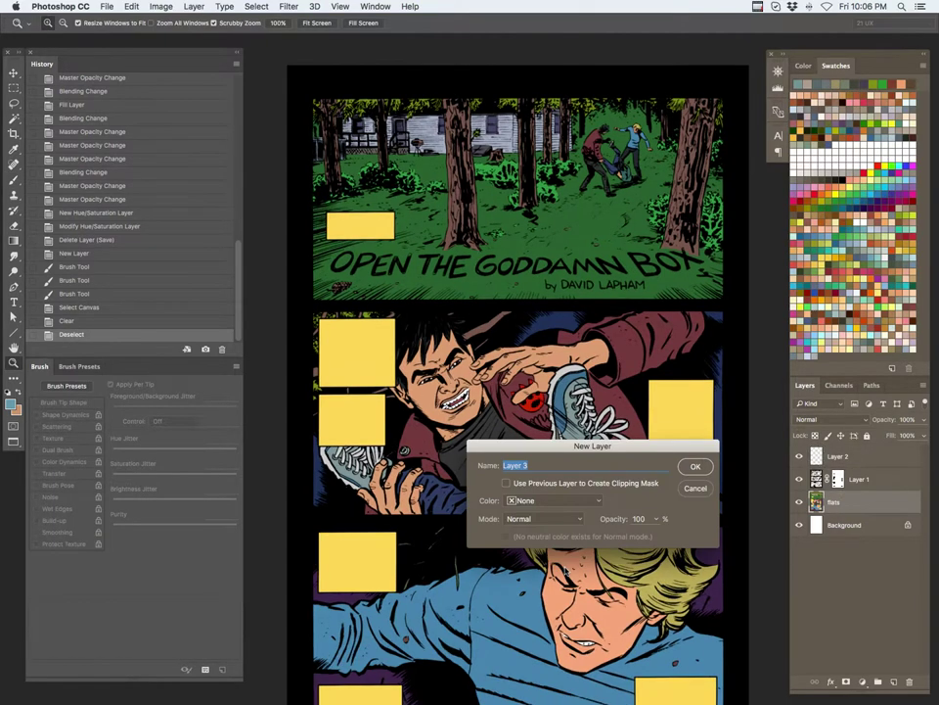
click(694, 467)
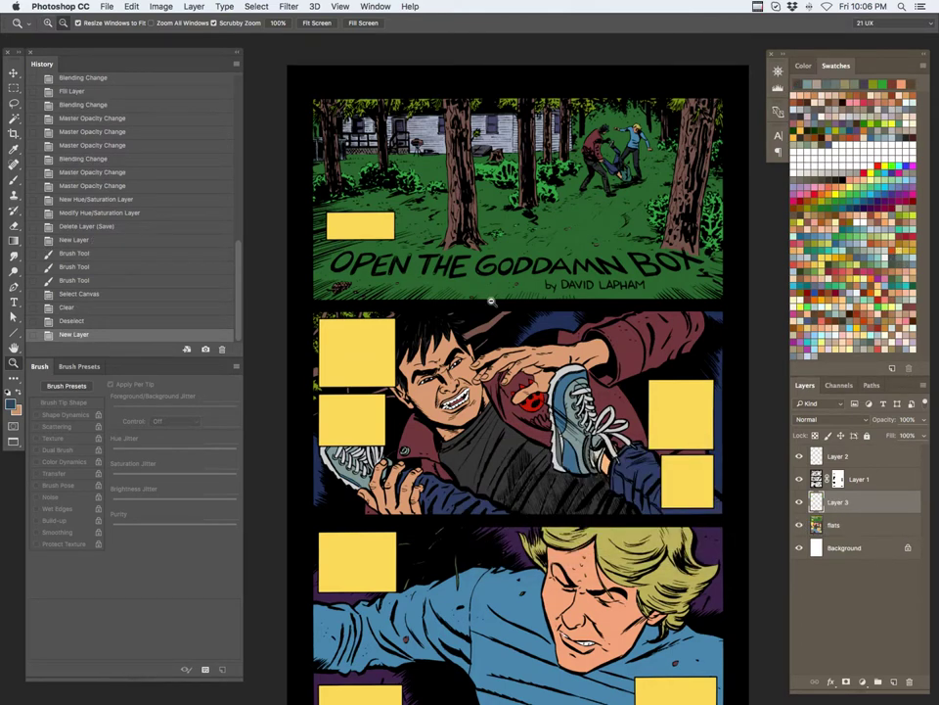
Fill the new layer with dark blue #23303e and set its blend mode to Overlay
key(alt+BackSpace)
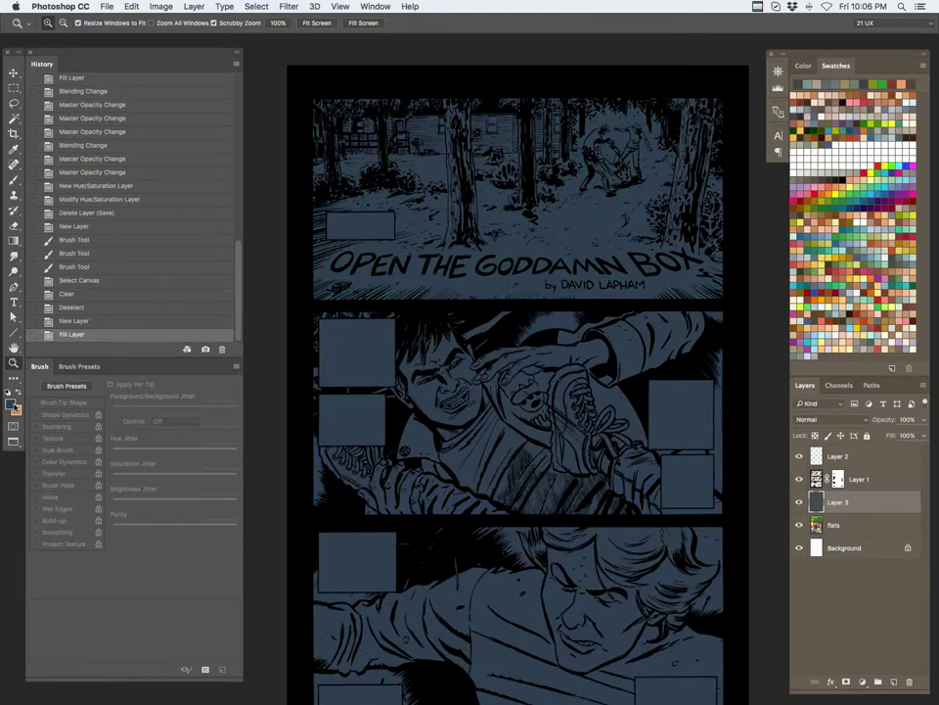
click(11, 401)
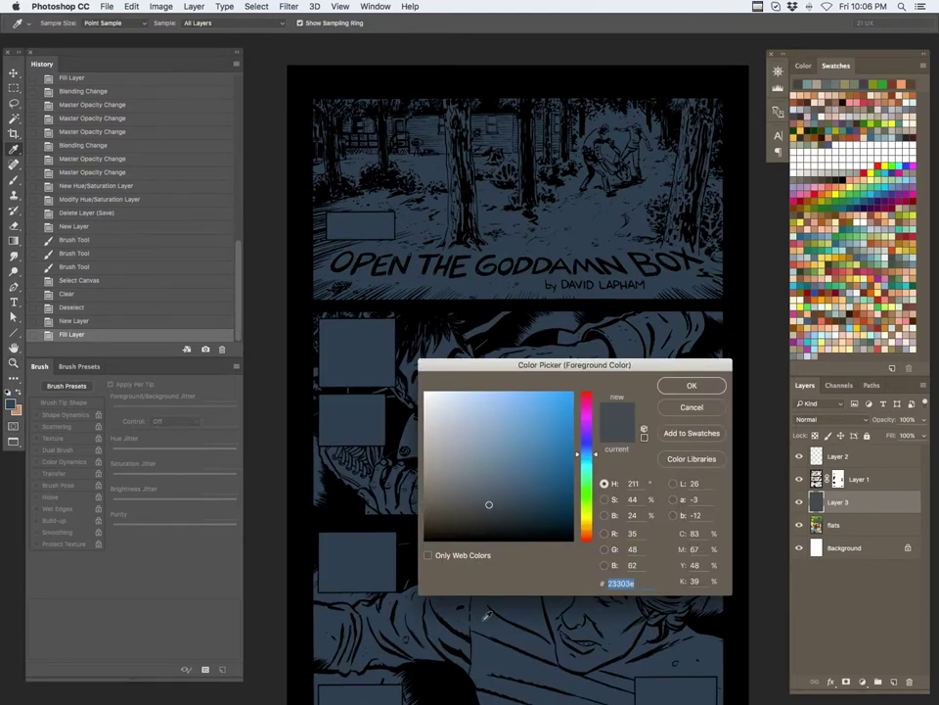
click(691, 386)
click(830, 418)
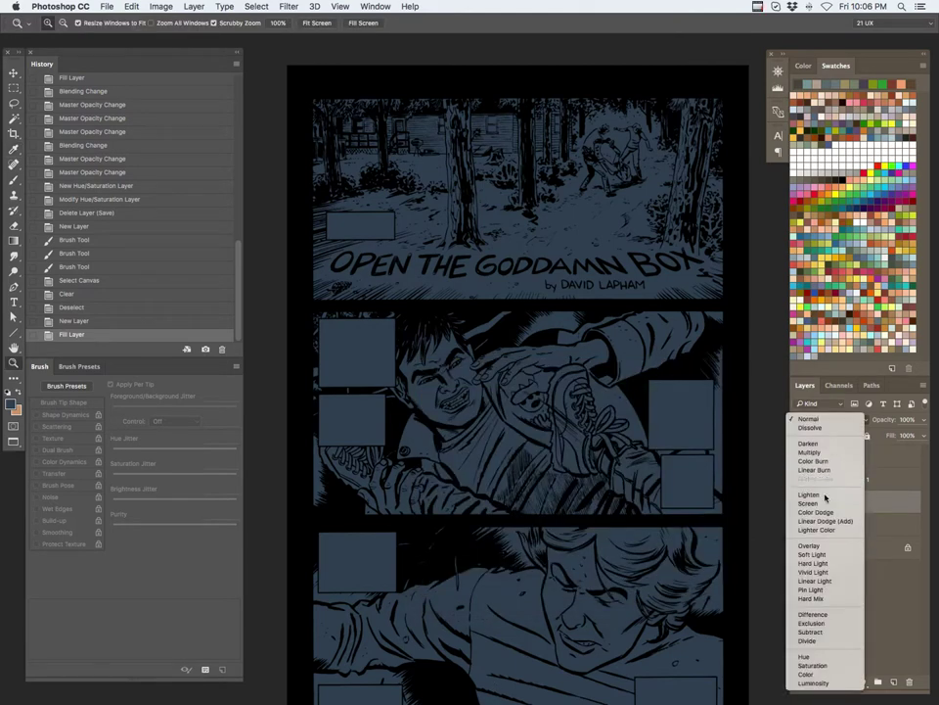
click(820, 531)
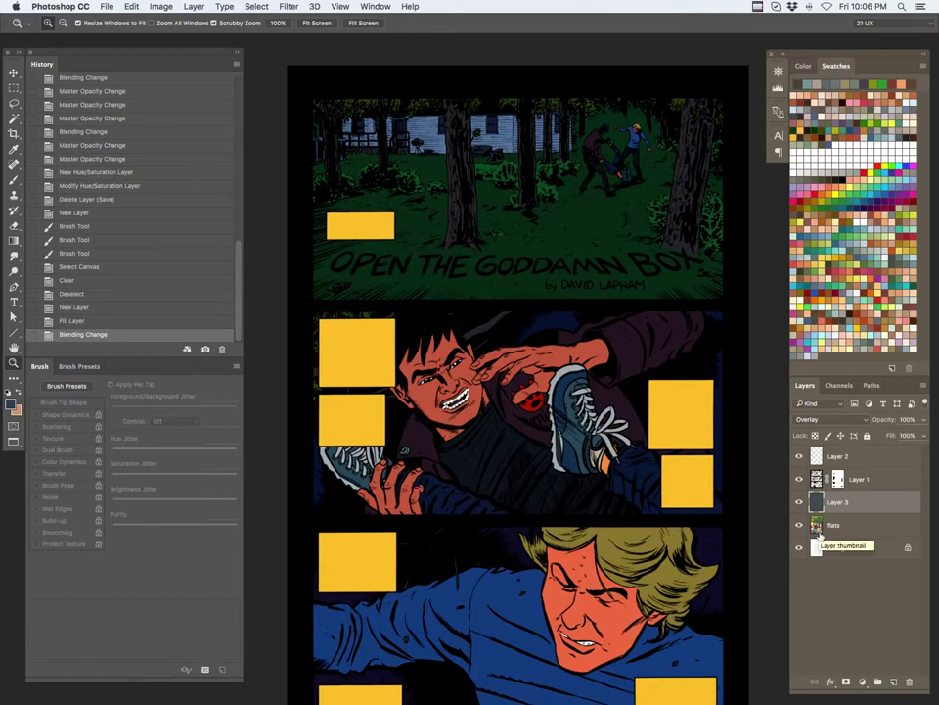
Add a Hue/Saturation adjustment layer above the blue overlay layer with saturation set to -61
click(862, 681)
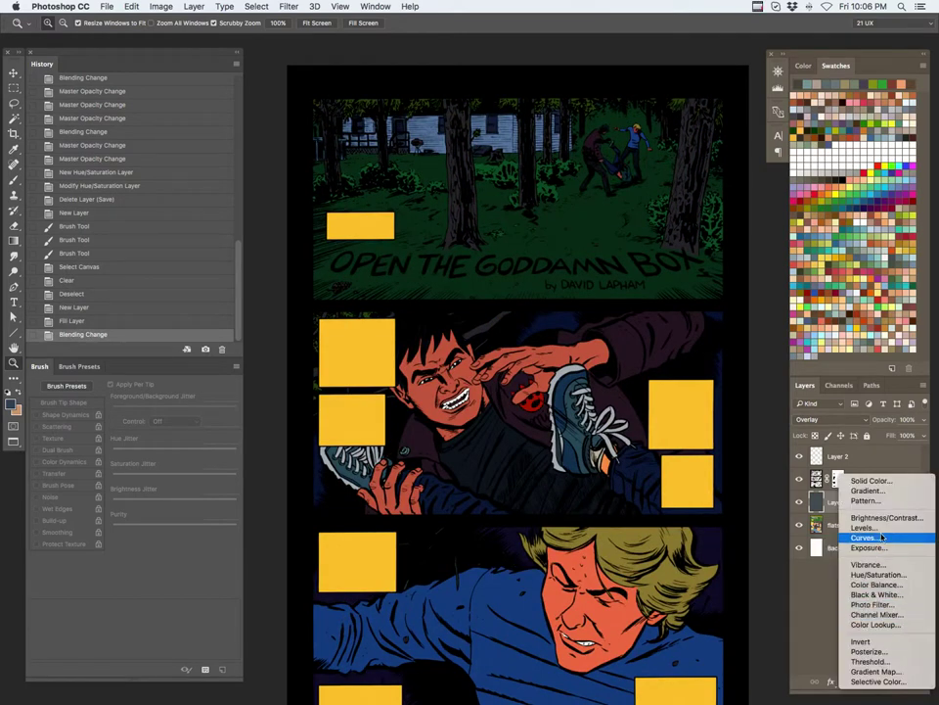
click(876, 574)
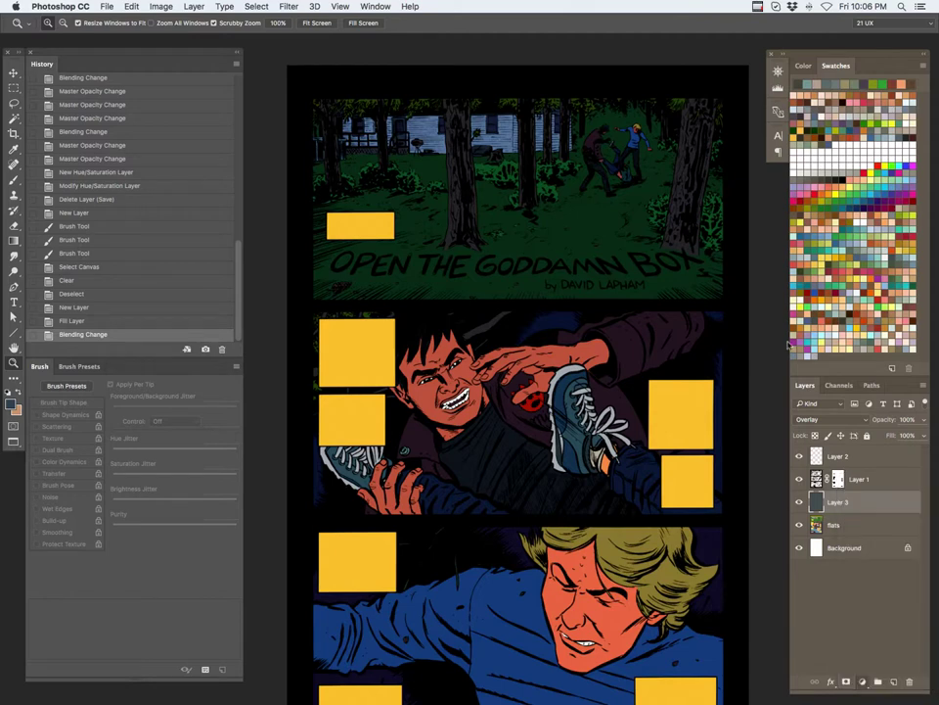
drag(670, 166, 642, 169)
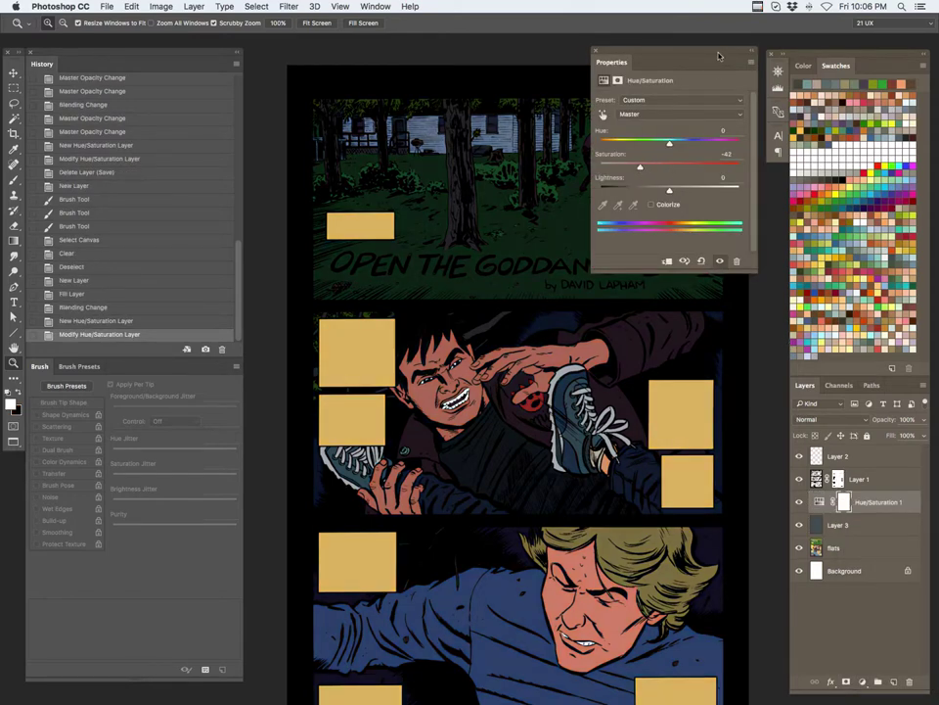
drag(719, 57, 591, 421)
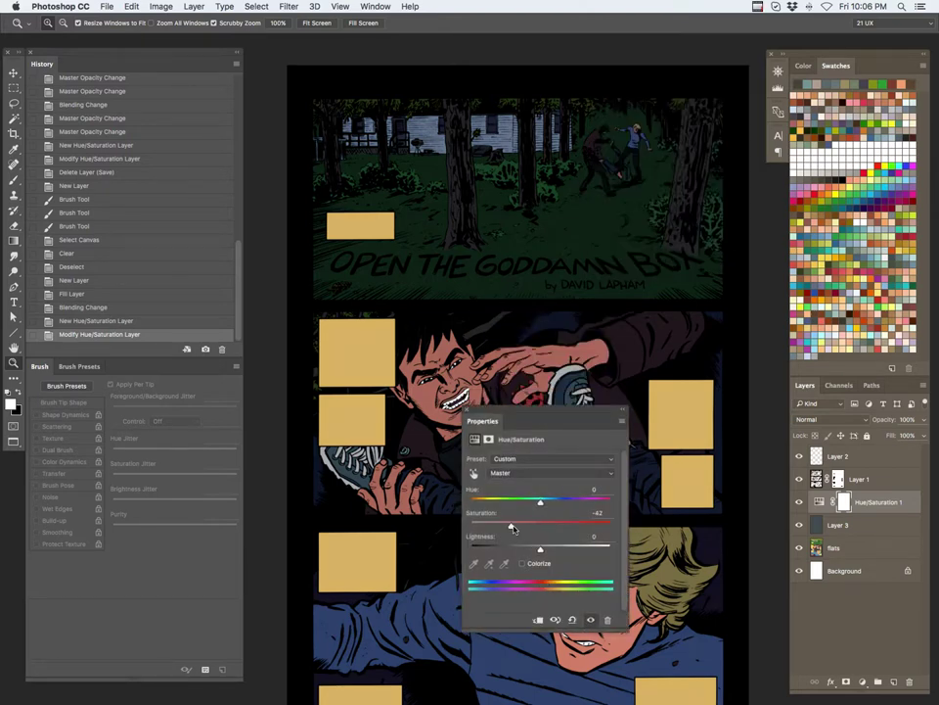
drag(512, 528, 498, 525)
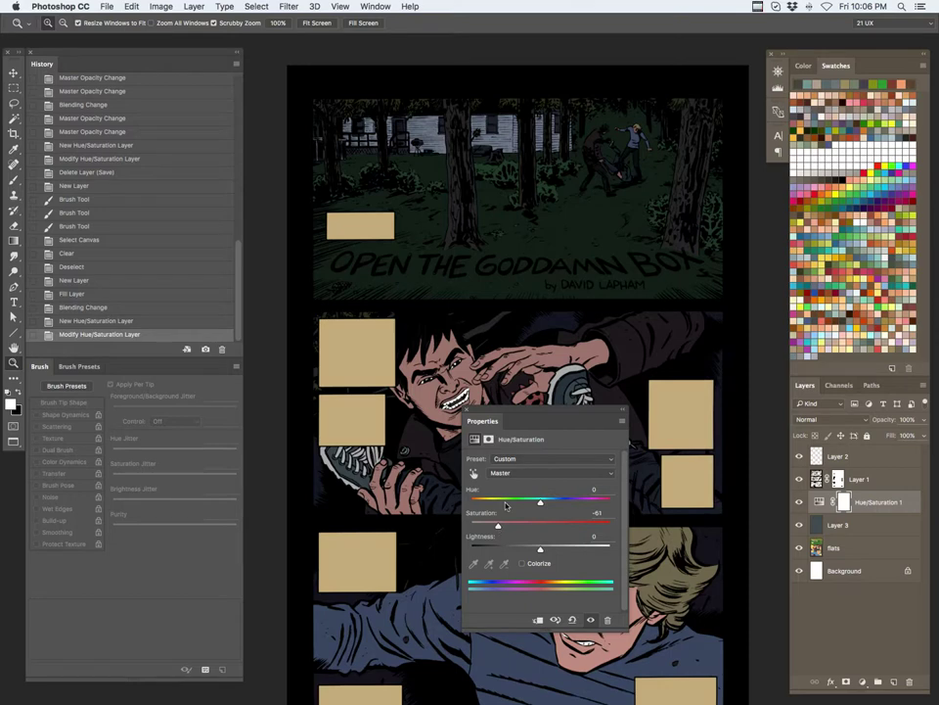
click(468, 411)
Raise the saturation of the blue overlay on Layer 3 by +47 with Hue/Saturation
click(822, 525)
double_click(817, 526)
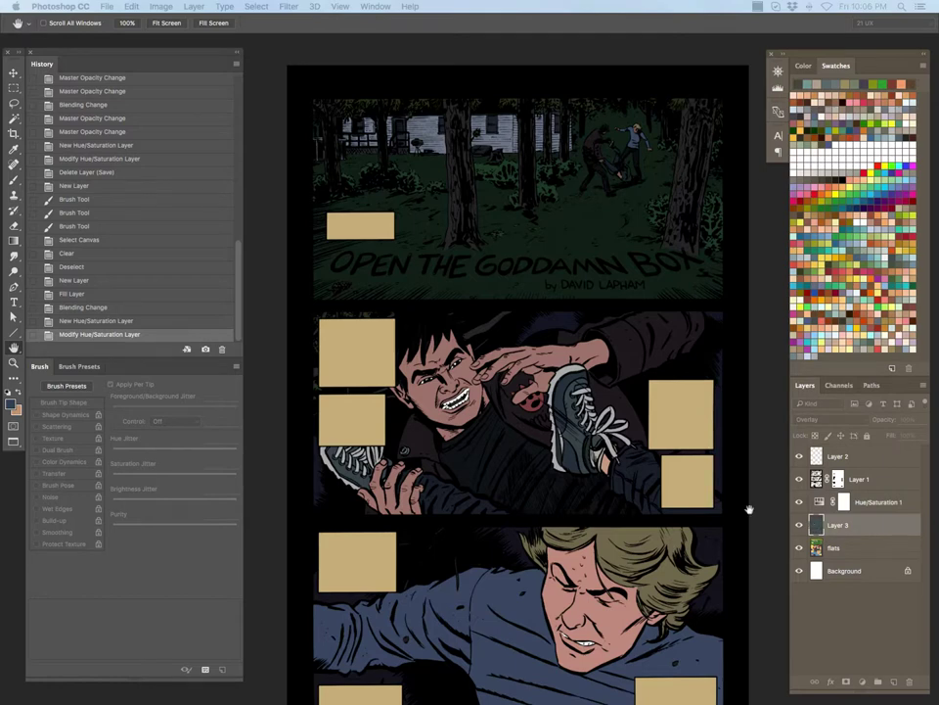
key(Escape)
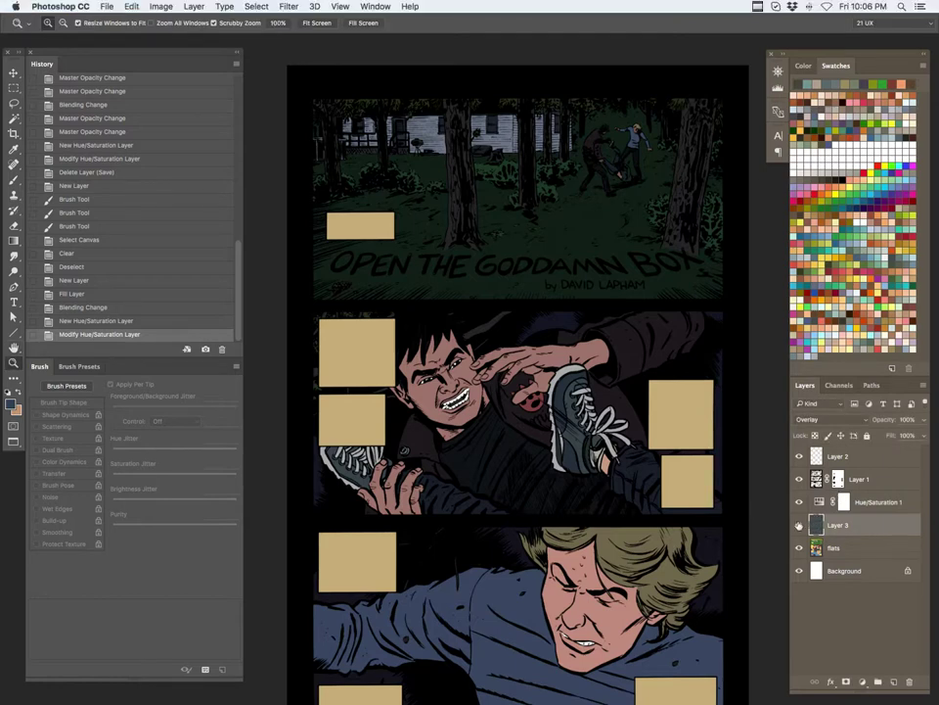
key(ctrl+u)
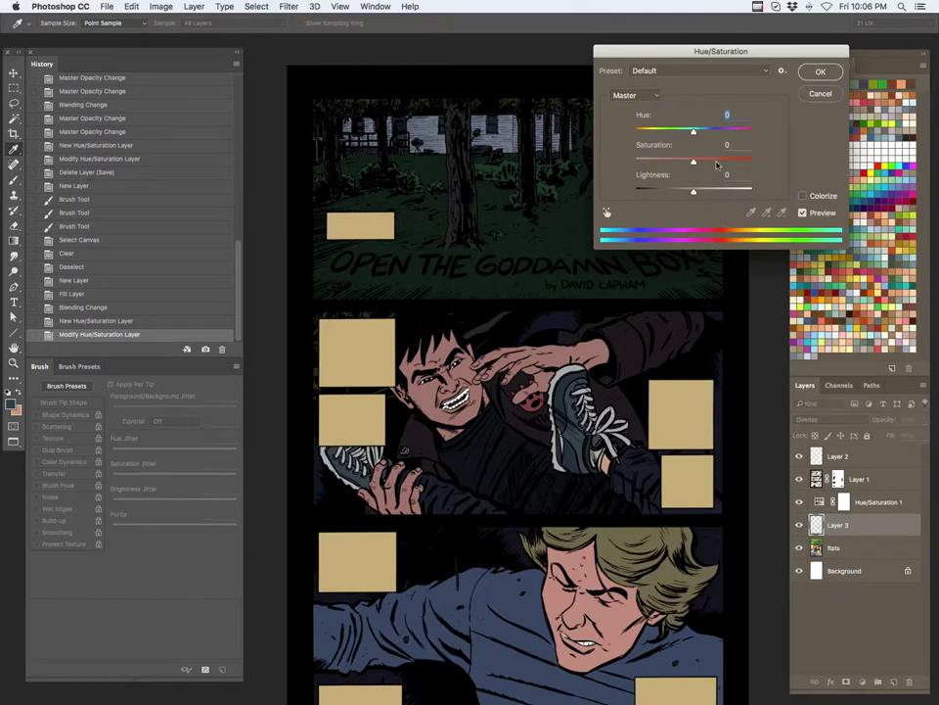
drag(694, 161, 699, 161)
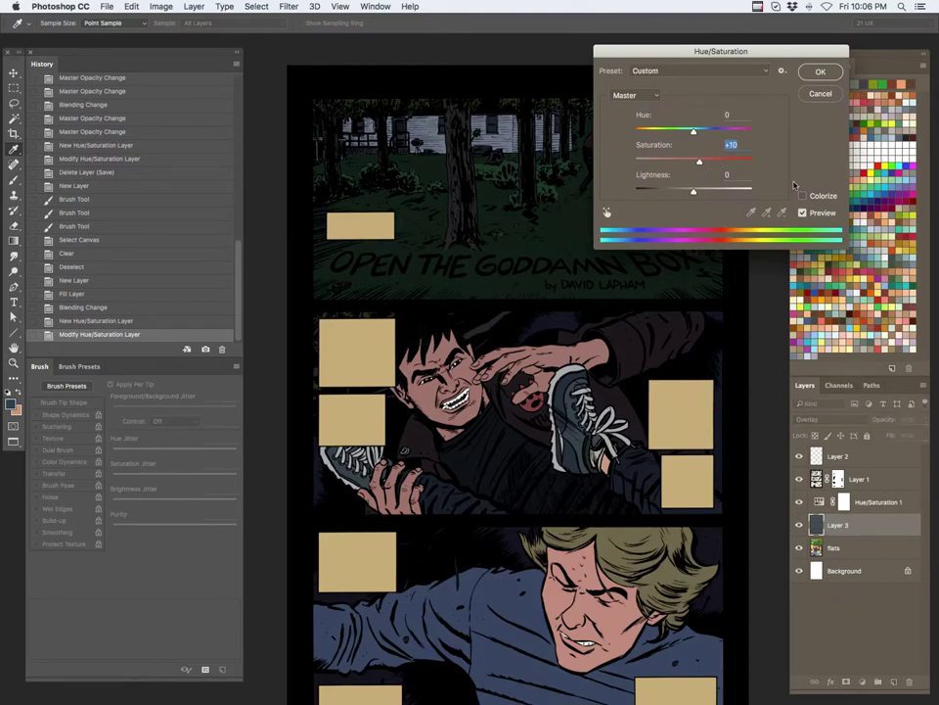
drag(760, 52, 649, 381)
drag(590, 482, 610, 482)
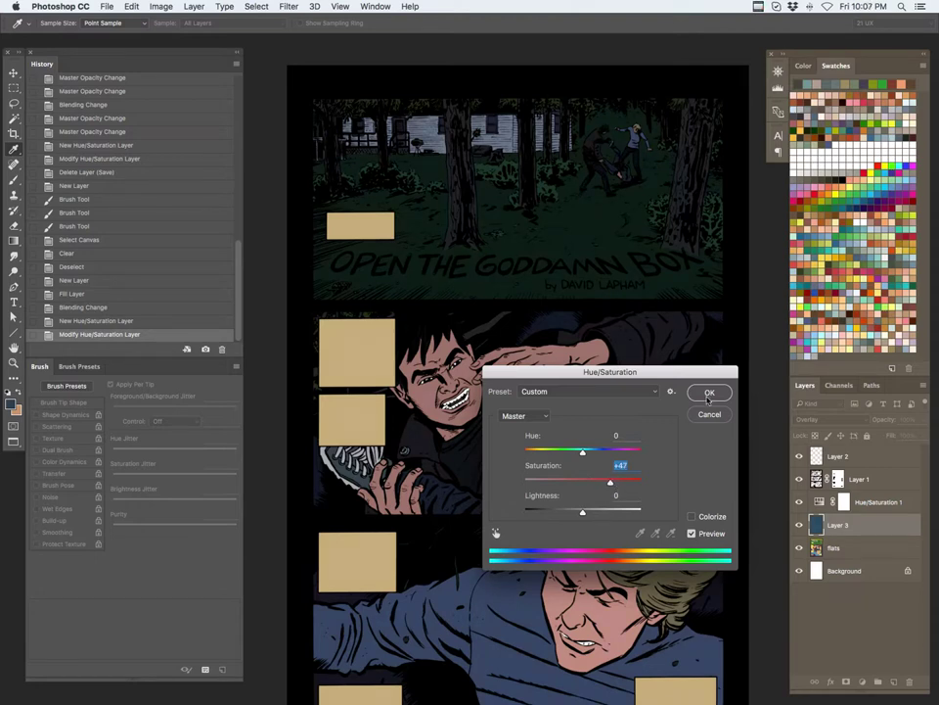
click(708, 393)
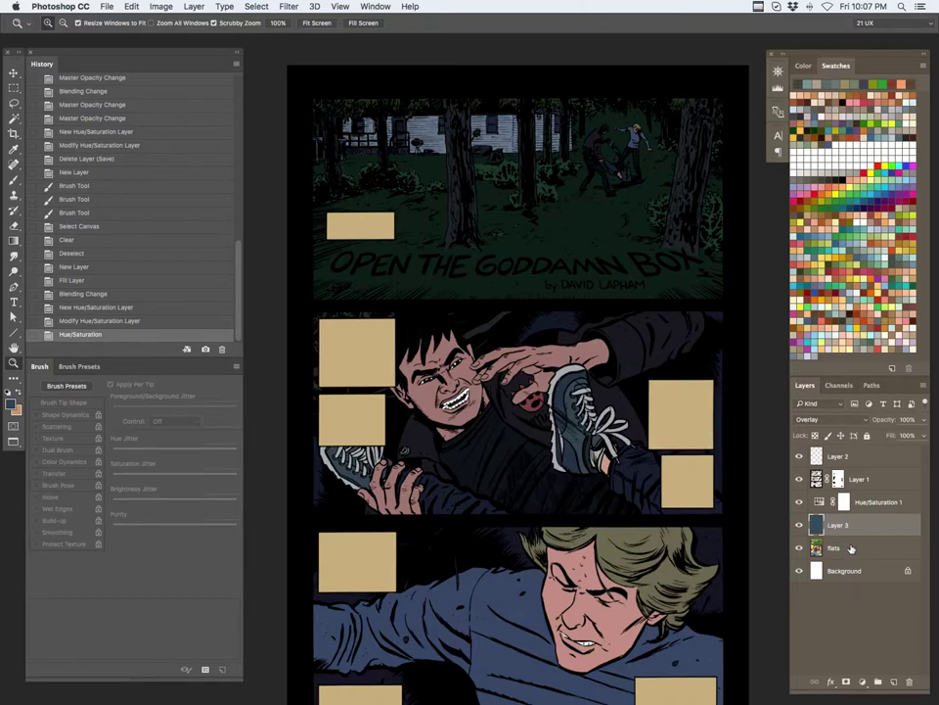
On the flats layer, select both men's skin in the lower panels and set saturation to -40 and lightness to -19
click(843, 548)
key(w)
click(617, 326)
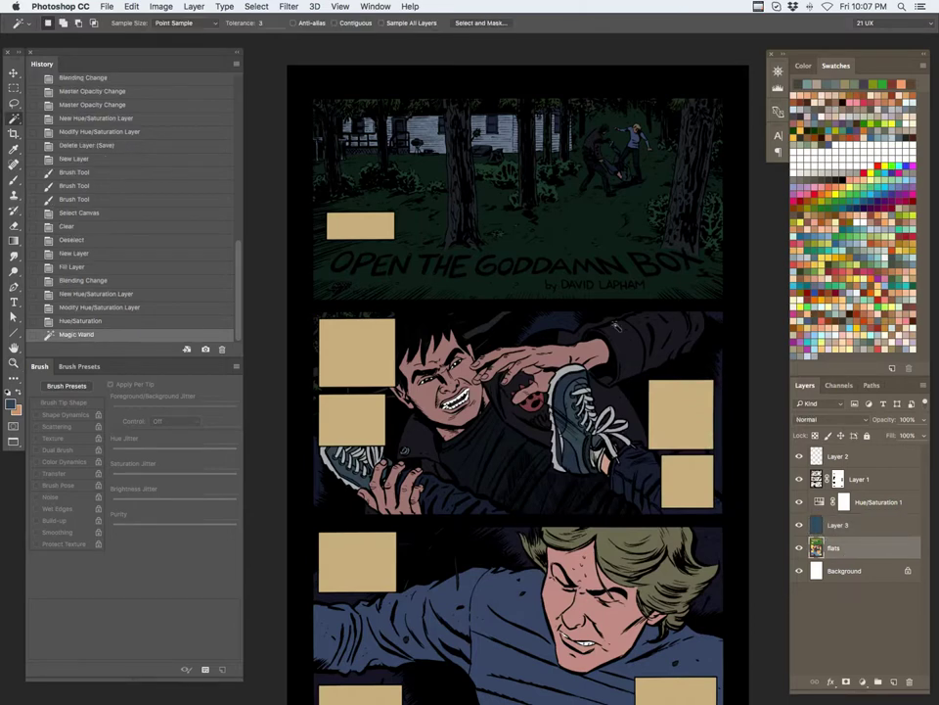
click(585, 350)
shift+click(587, 587)
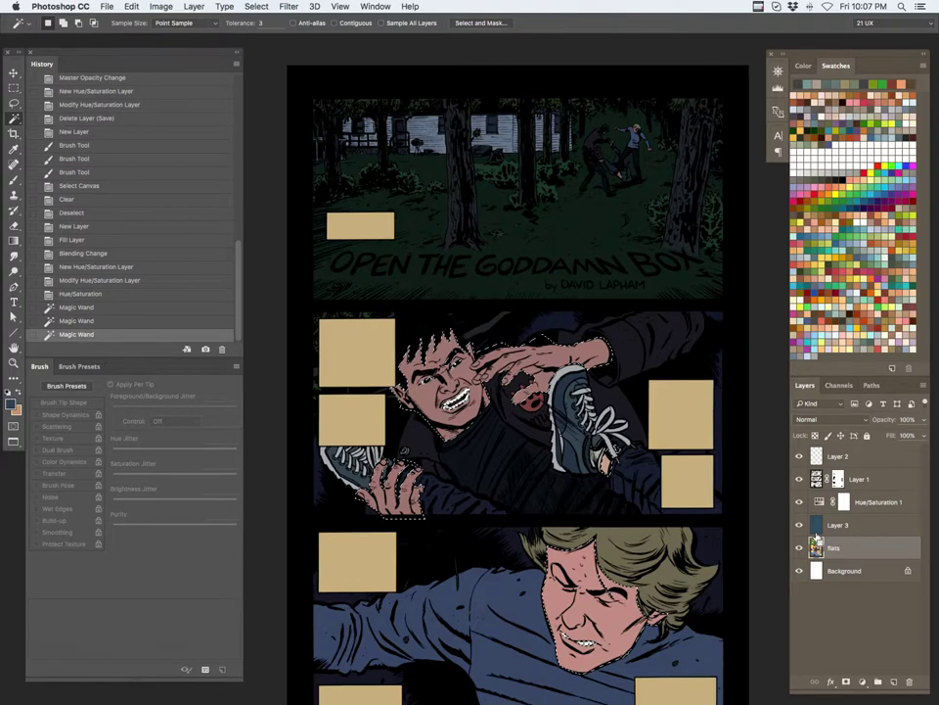
key(super+u)
drag(580, 482, 572, 511)
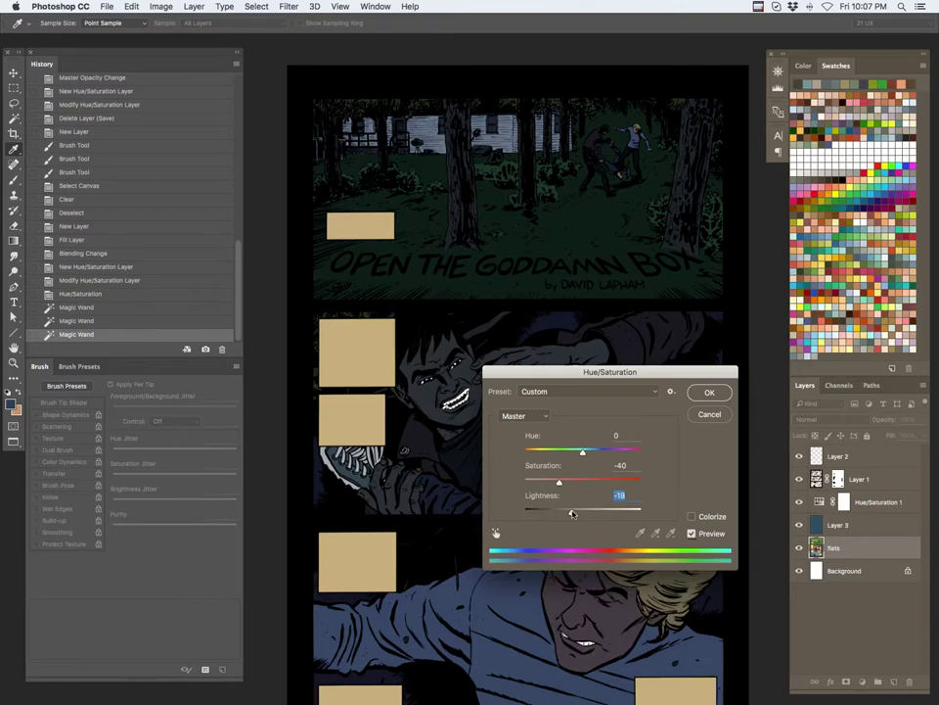
drag(670, 373, 750, 109)
click(791, 131)
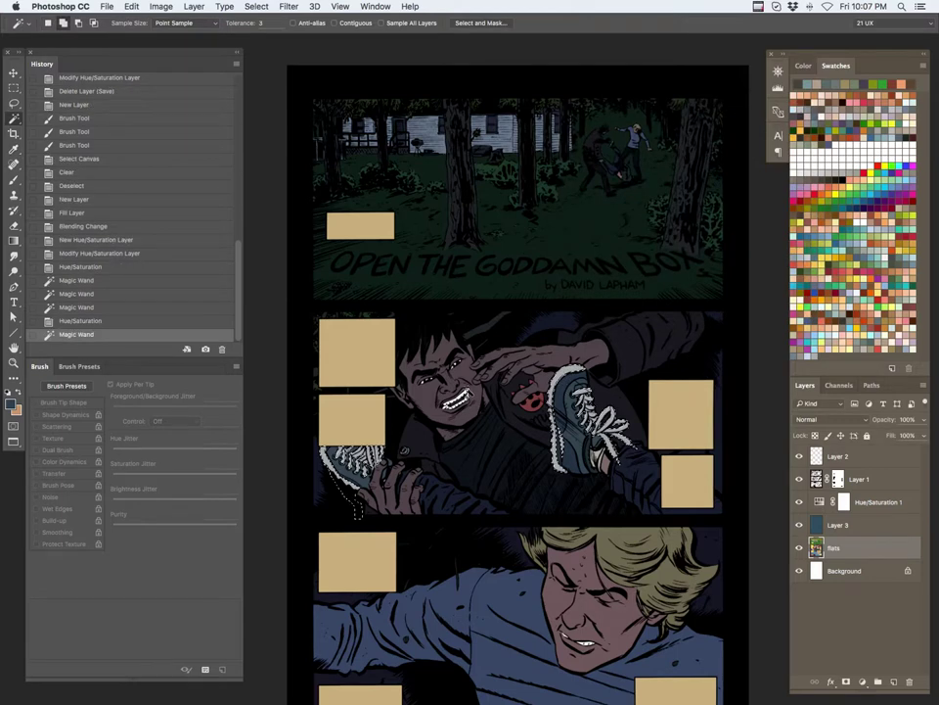
Select the white shoe trim, laces and teeth on the flats layer, darken them to lightness -26, and deselect
shift+click(456, 363)
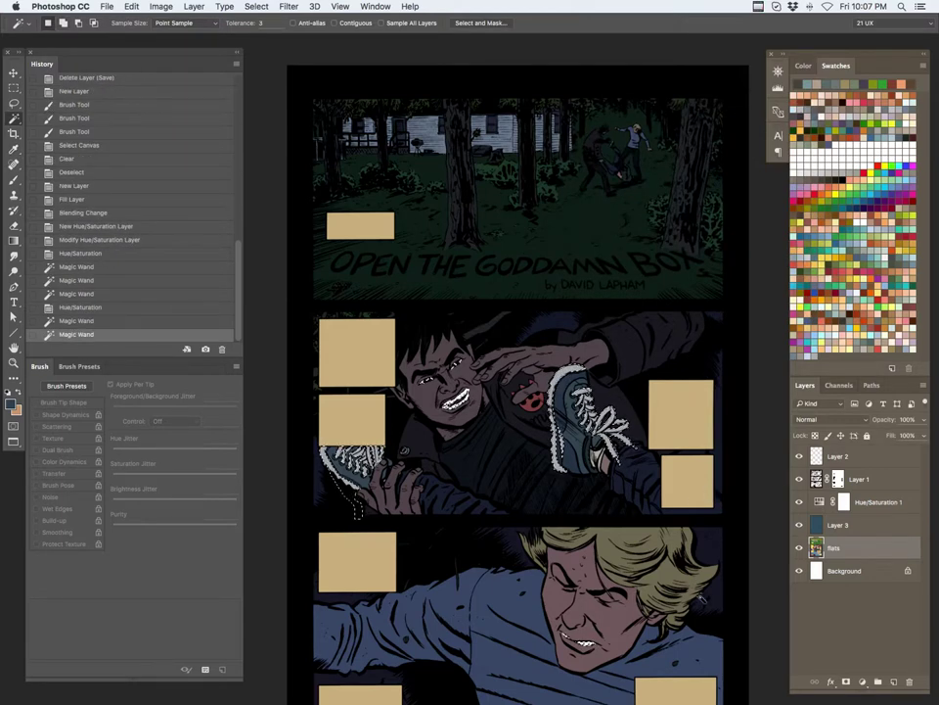
key(super+h)
key(super+u)
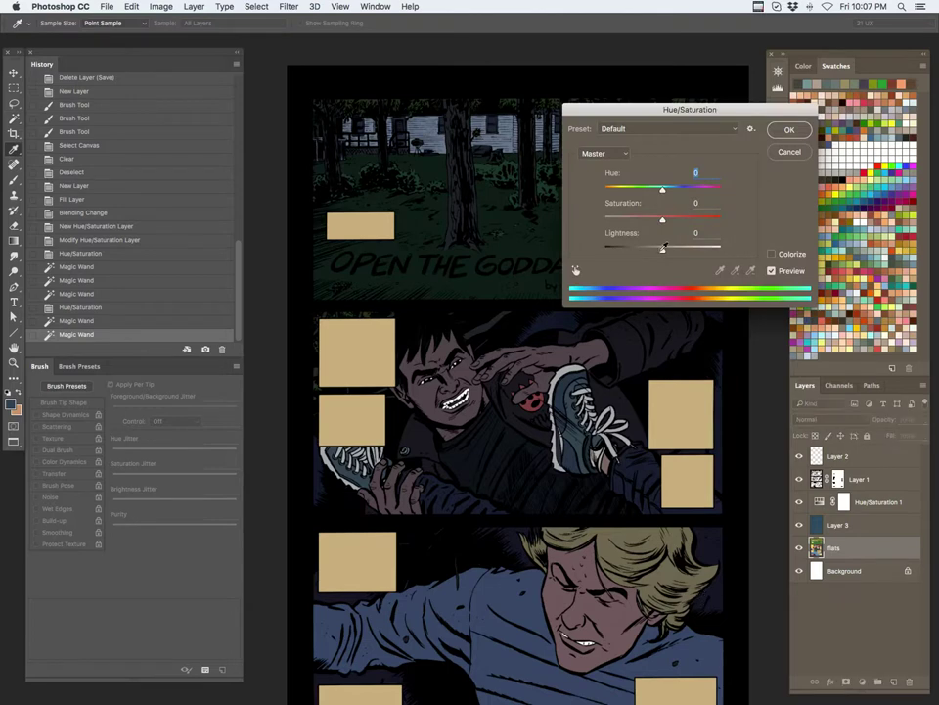
drag(661, 250, 644, 250)
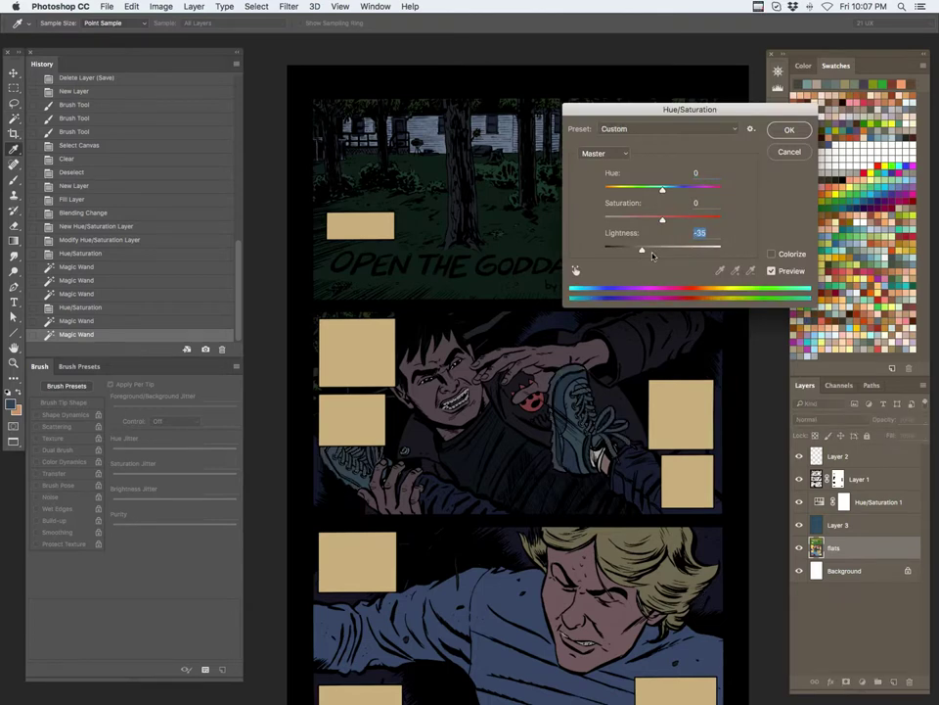
drag(643, 250, 647, 249)
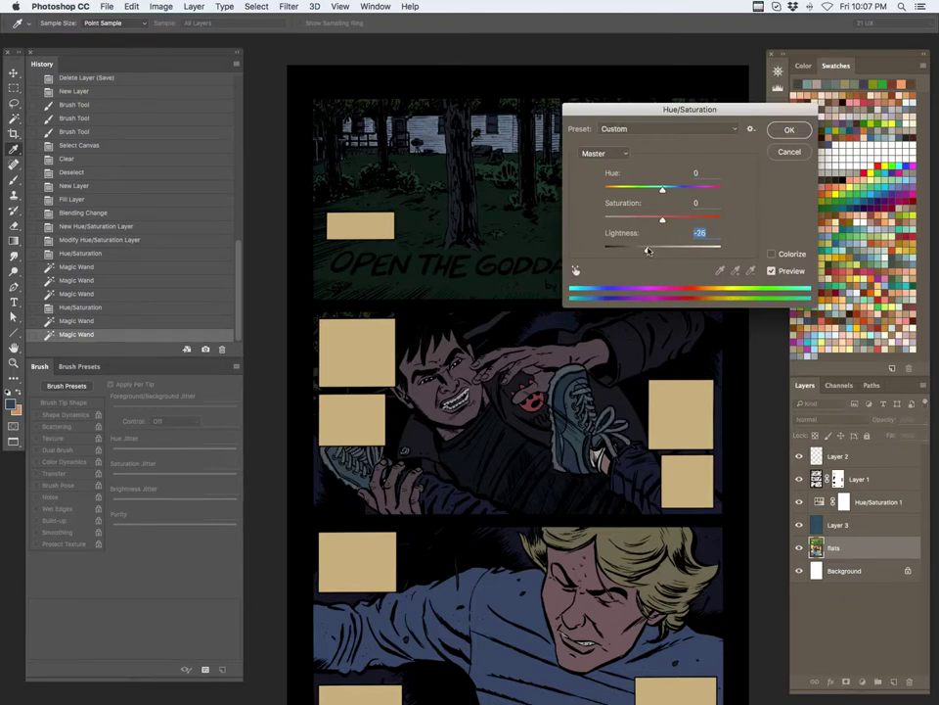
key(Return)
key(super+d)
Select the light sock areas in the second panel, set their lightness to -11, and deselect
click(545, 526)
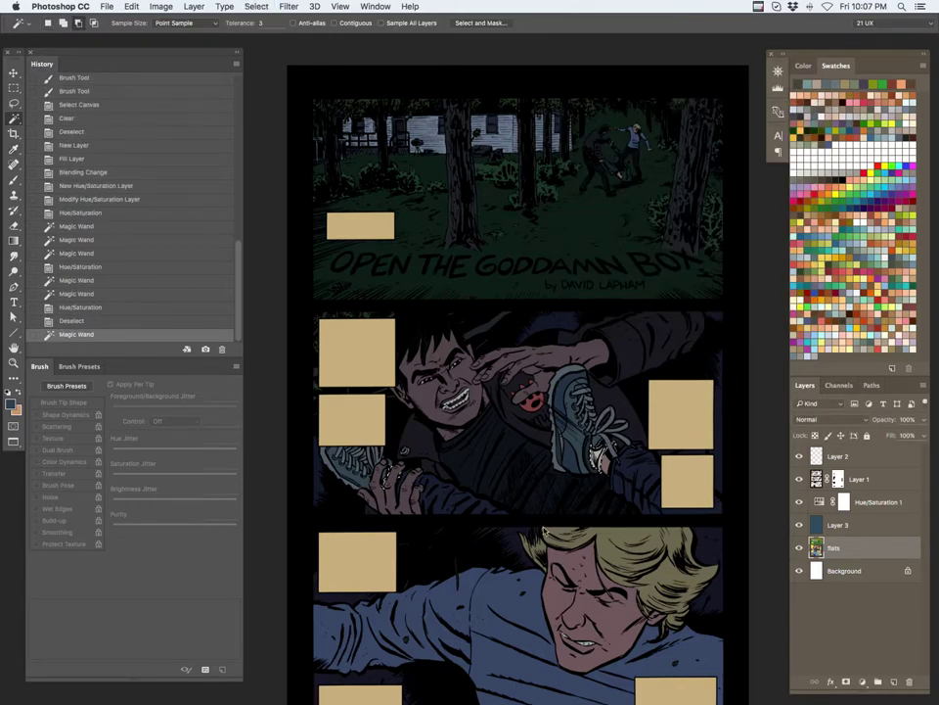
key(super+u)
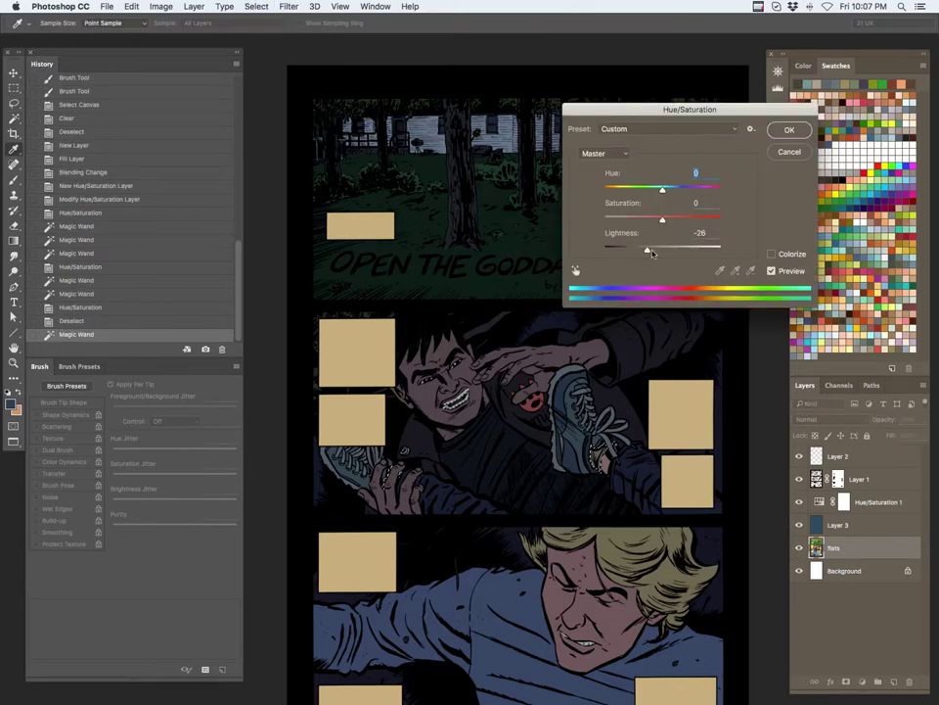
drag(652, 252, 656, 251)
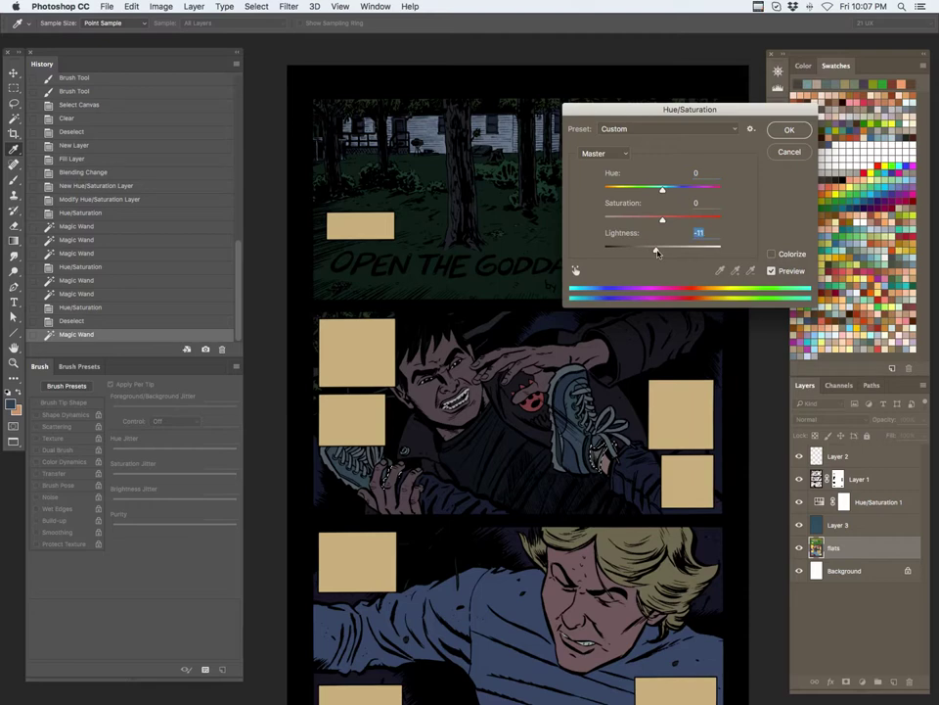
click(791, 131)
key(super+d)
Select the man's blond hair in the third panel and set its lightness to -15
click(626, 592)
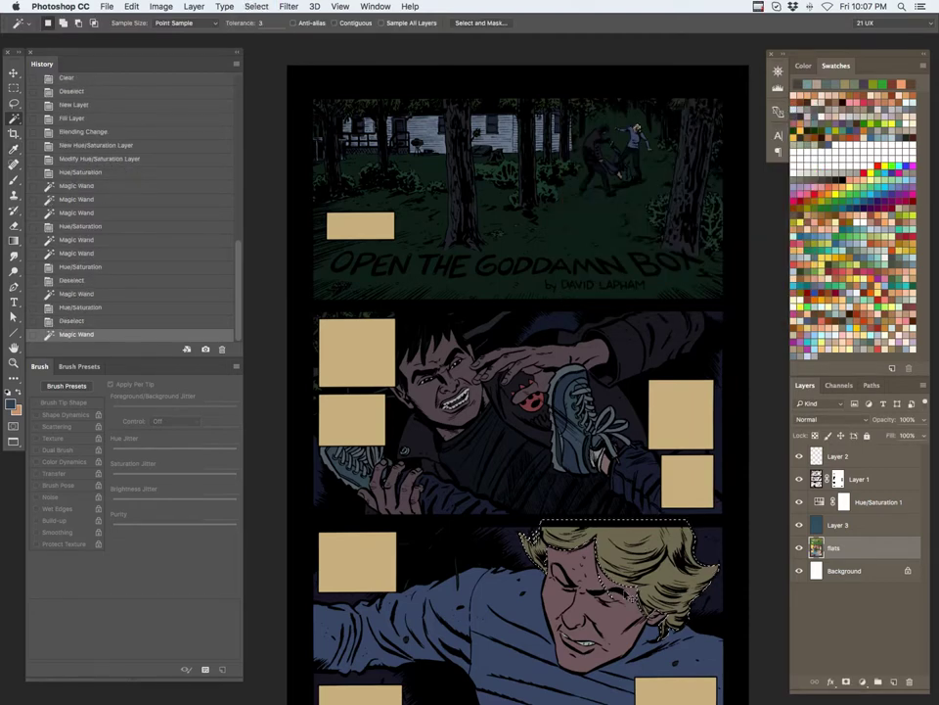
key(super+u)
drag(662, 249, 655, 251)
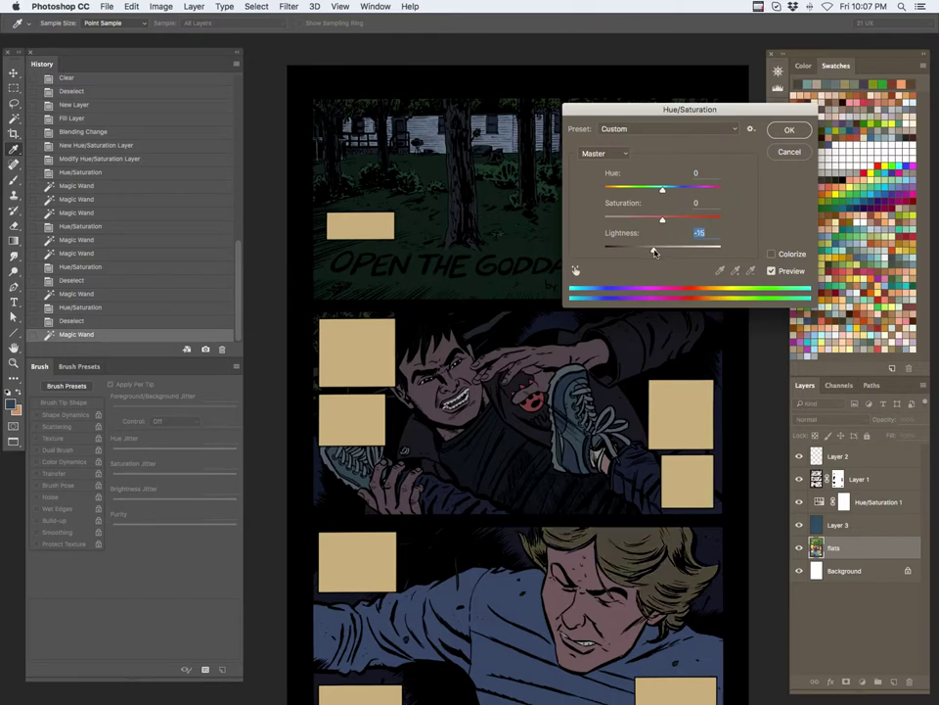
click(782, 131)
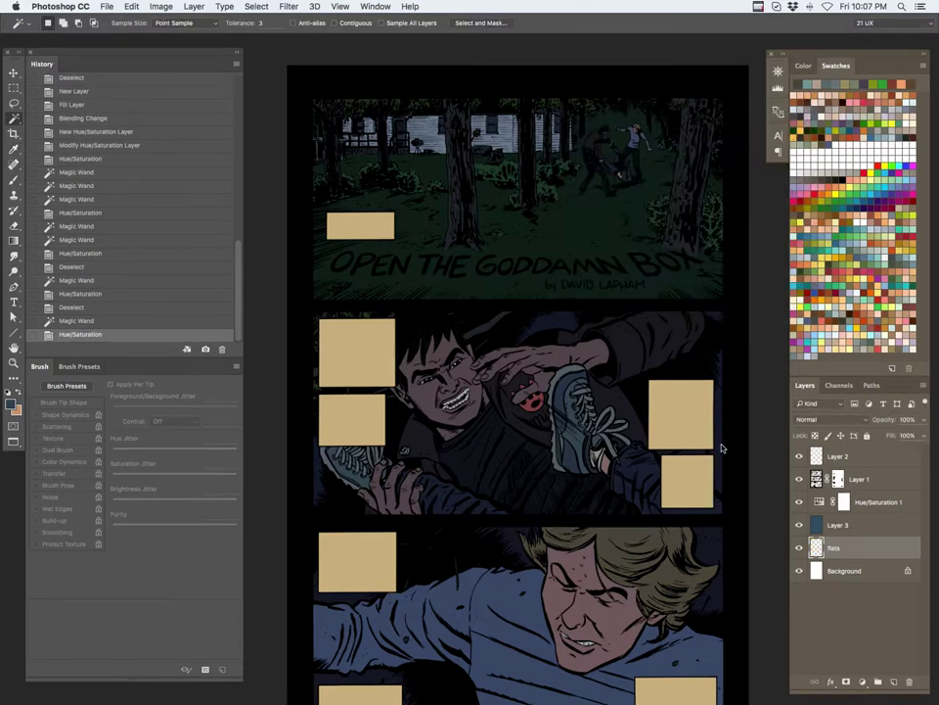
Set the lightness of the blond man's blue shirt in the third panel to -24 and compare the page without the Hue/Saturation 1 layer
scroll(721, 447, down, 5)
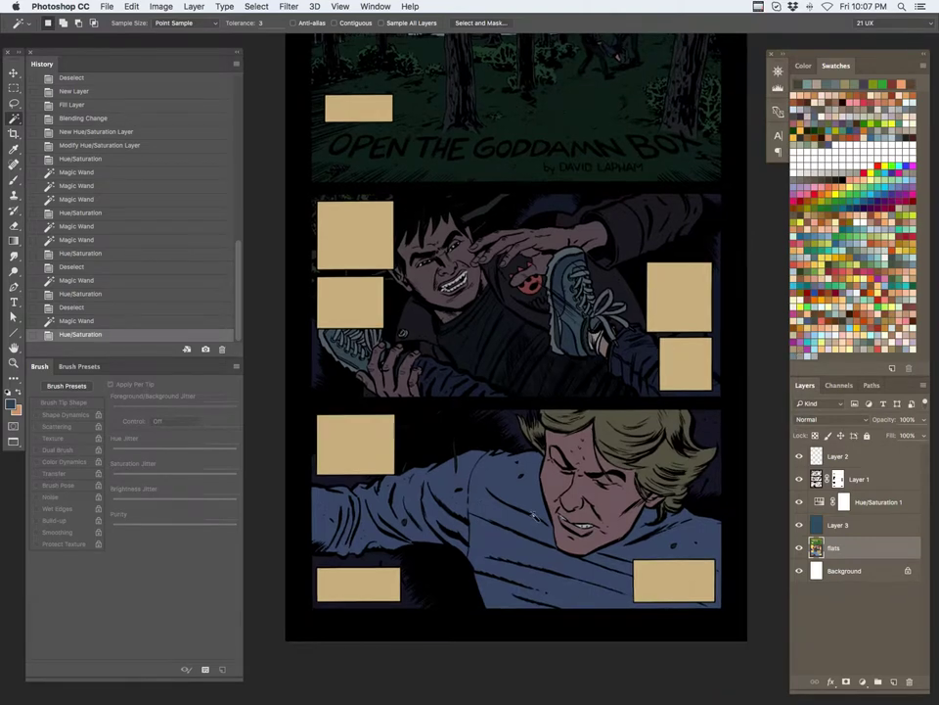
click(533, 515)
key(ctrl+u)
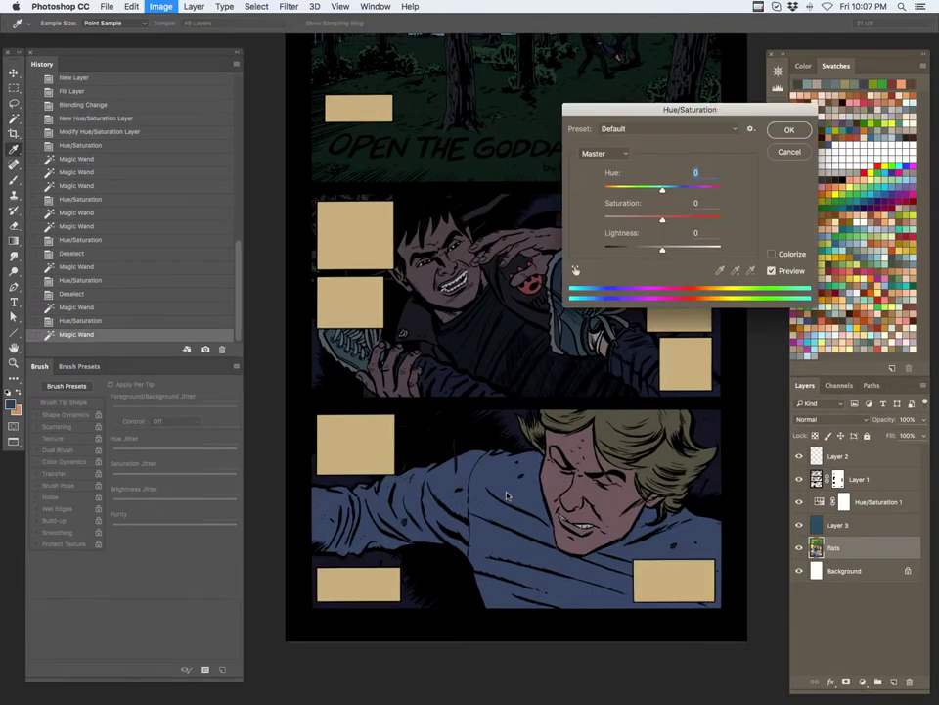
drag(661, 249, 647, 250)
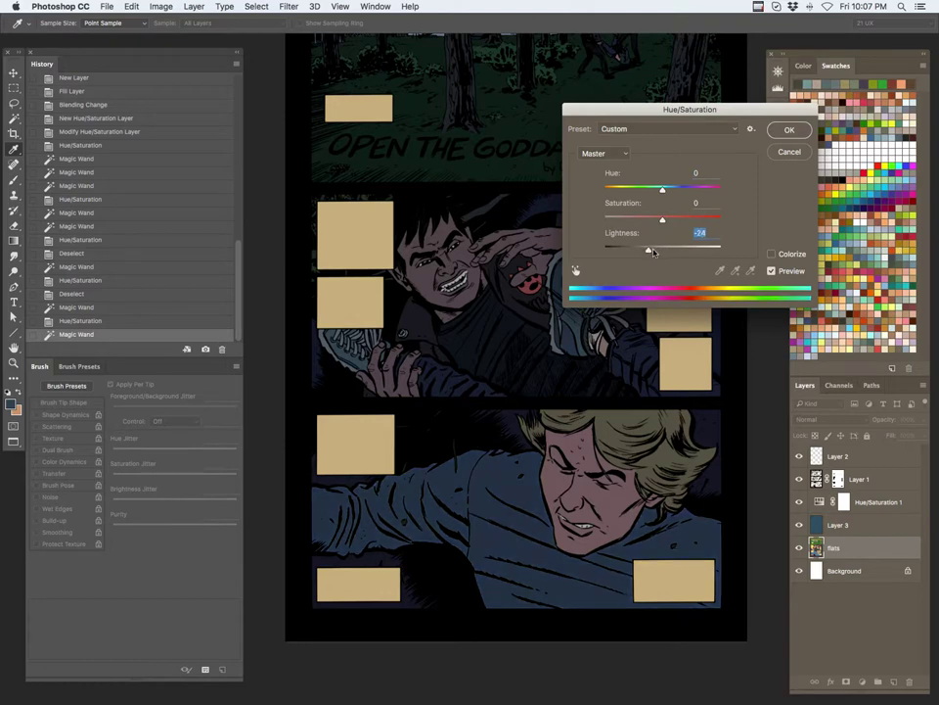
click(772, 132)
scroll(650, 316, up, 4)
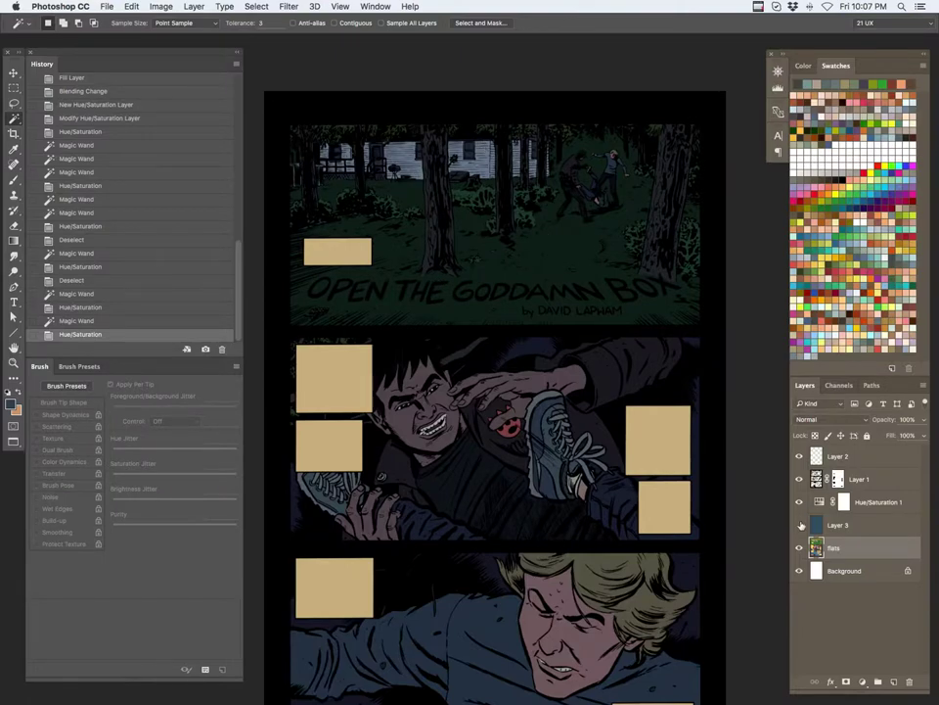
click(798, 501)
click(798, 503)
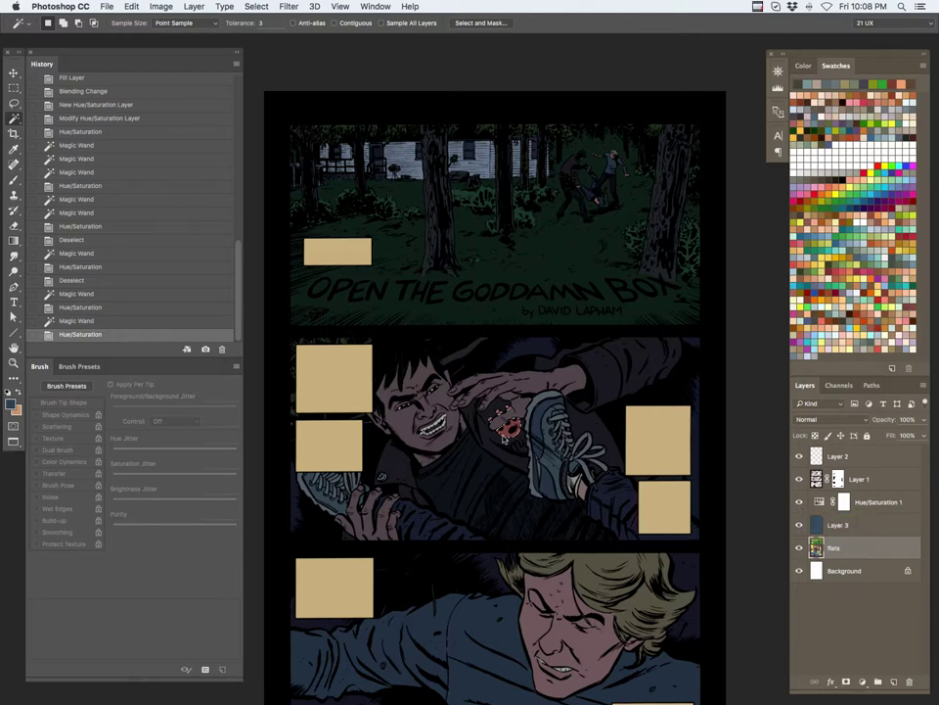
Select the red emblem on the shirt in the second panel and set its saturation to -69
click(504, 439)
key(ctrl+u)
drag(664, 251, 622, 220)
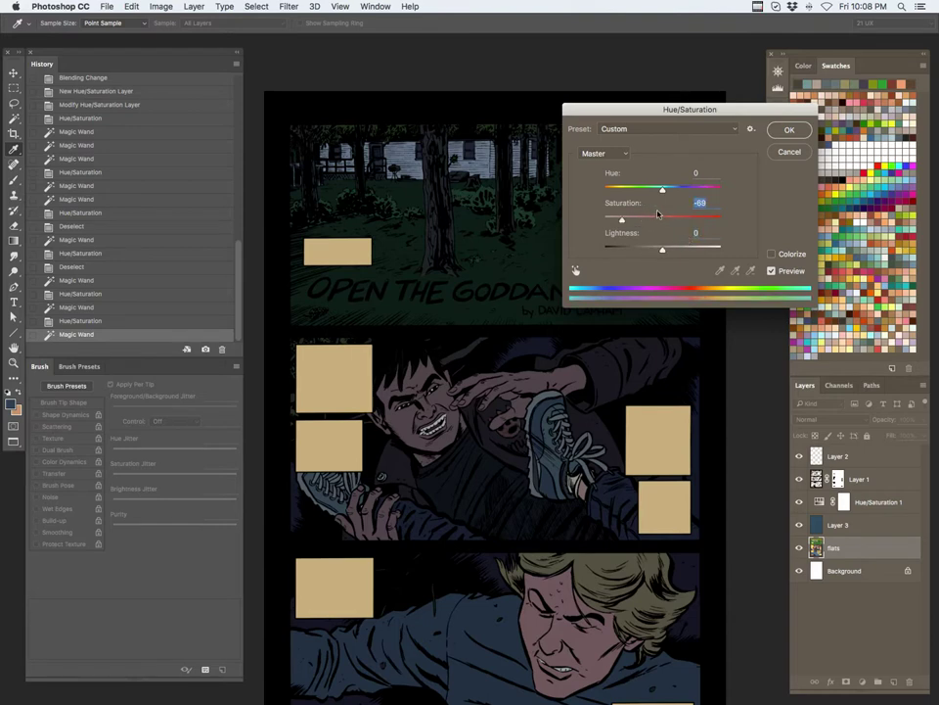
click(788, 130)
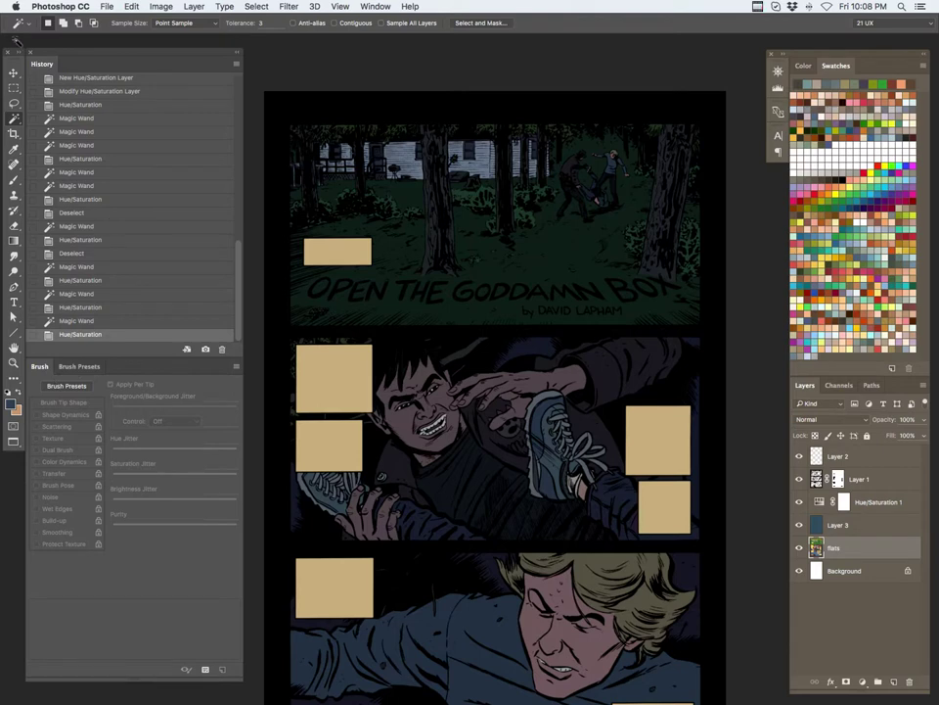
Switch to the Brush tool and choose the Hard Brush tool preset
key(b)
click(17, 23)
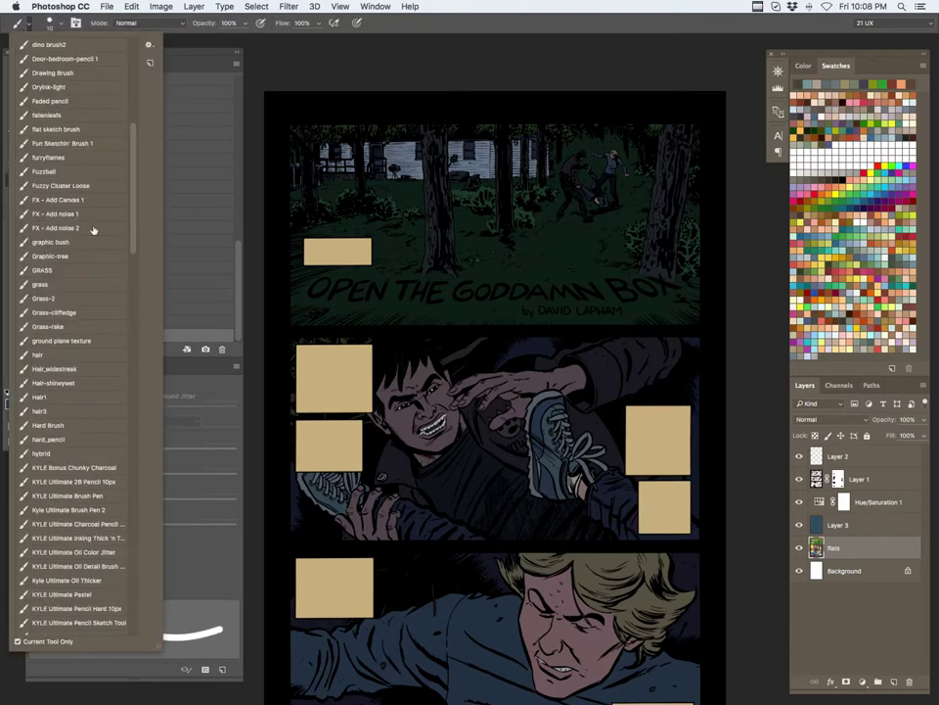
scroll(127, 195, down, 10)
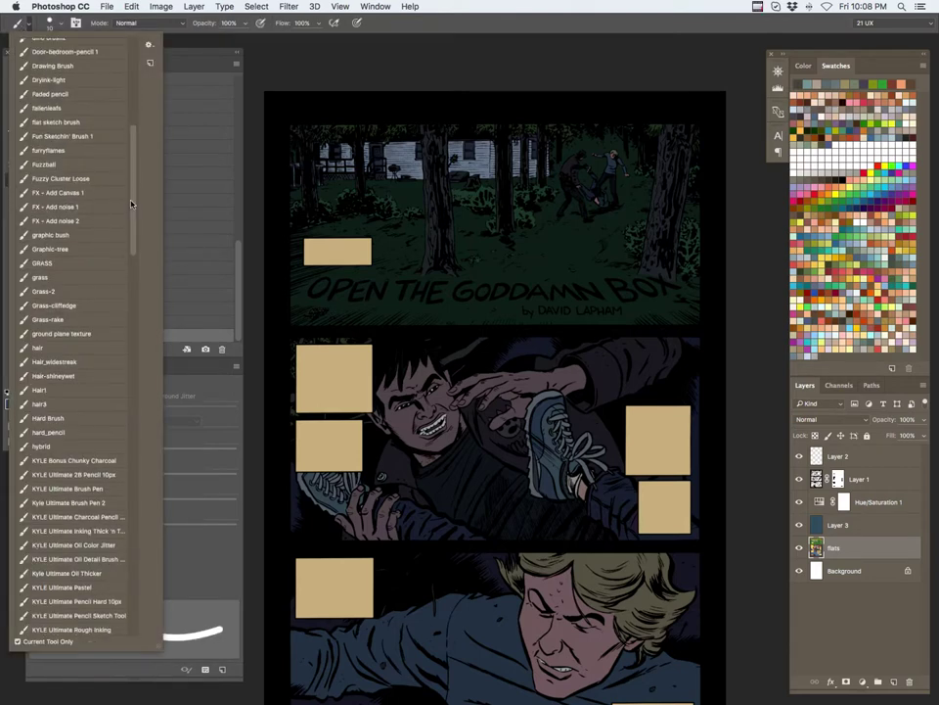
scroll(130, 218, up, 8)
click(71, 328)
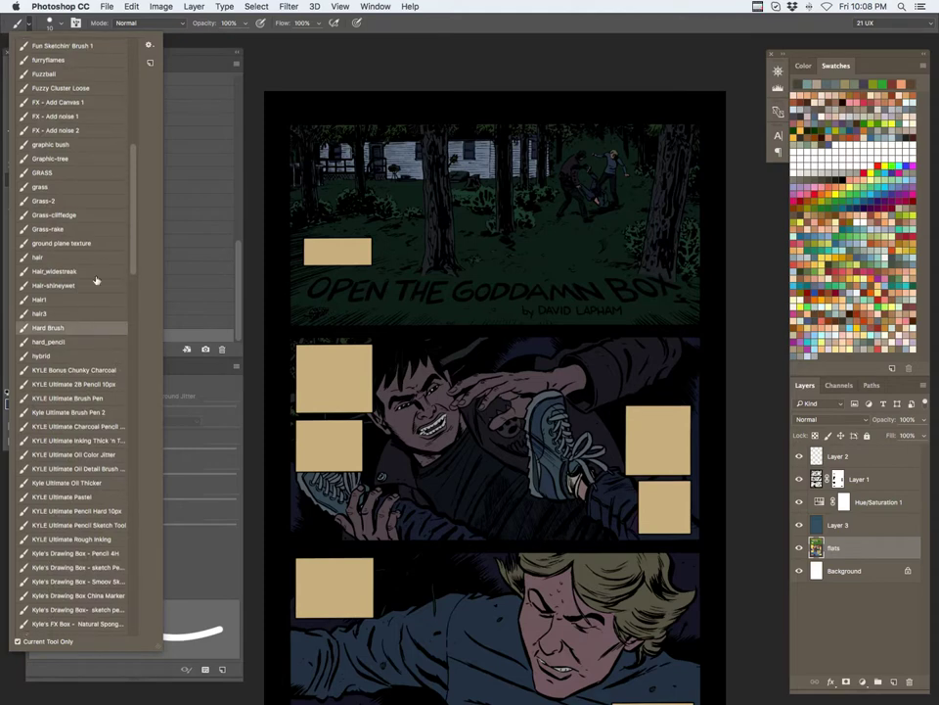
click(300, 25)
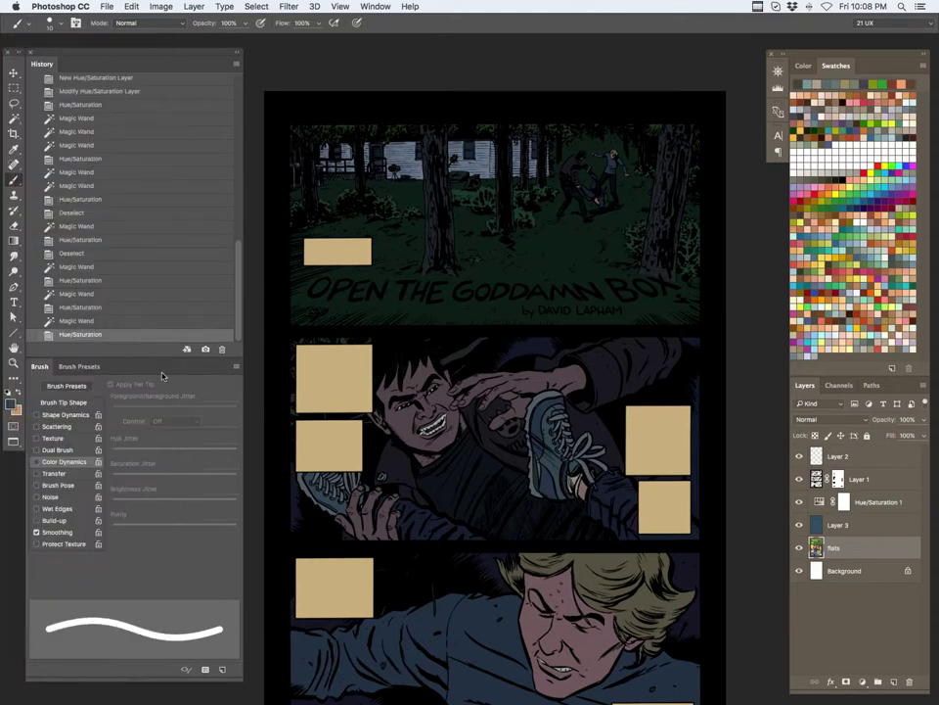
Choose the 10 px hard round brush preset, show its tip shape settings, and enlarge the brush to 45 px
click(79, 366)
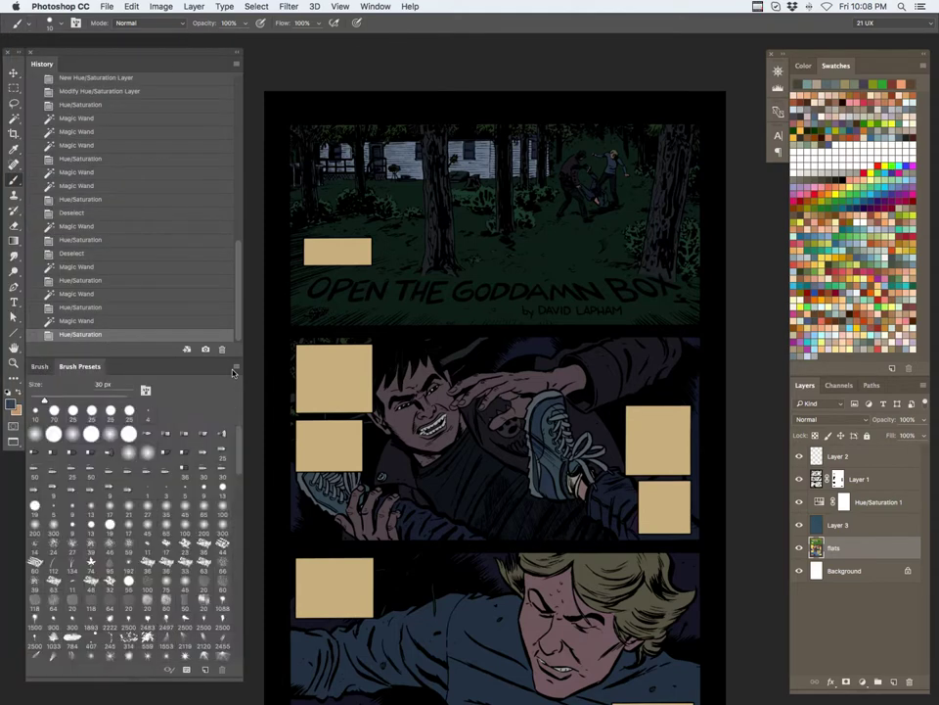
click(35, 409)
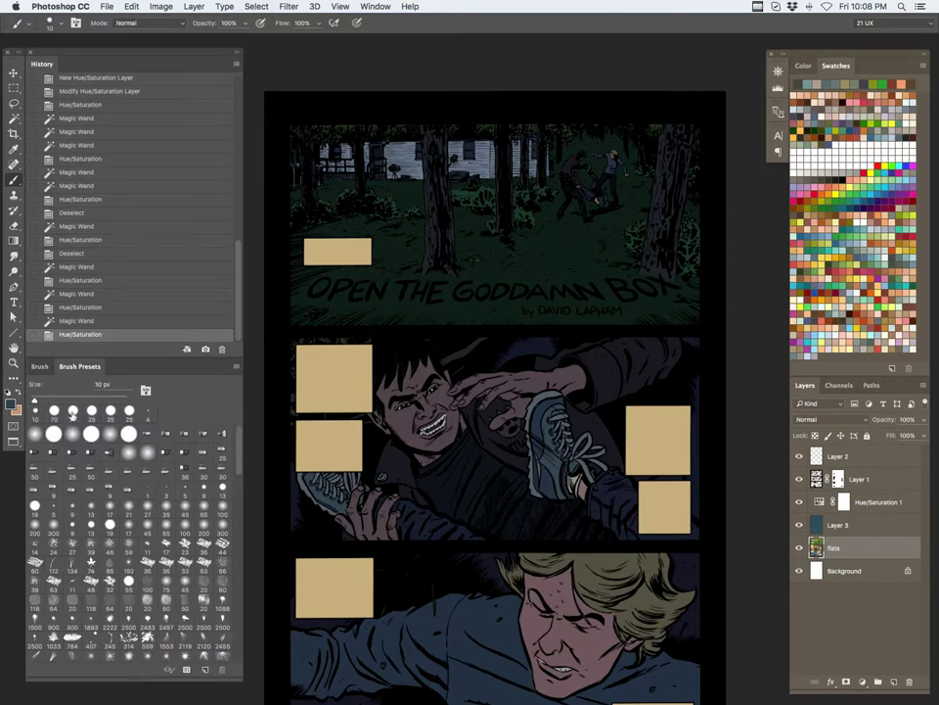
click(145, 389)
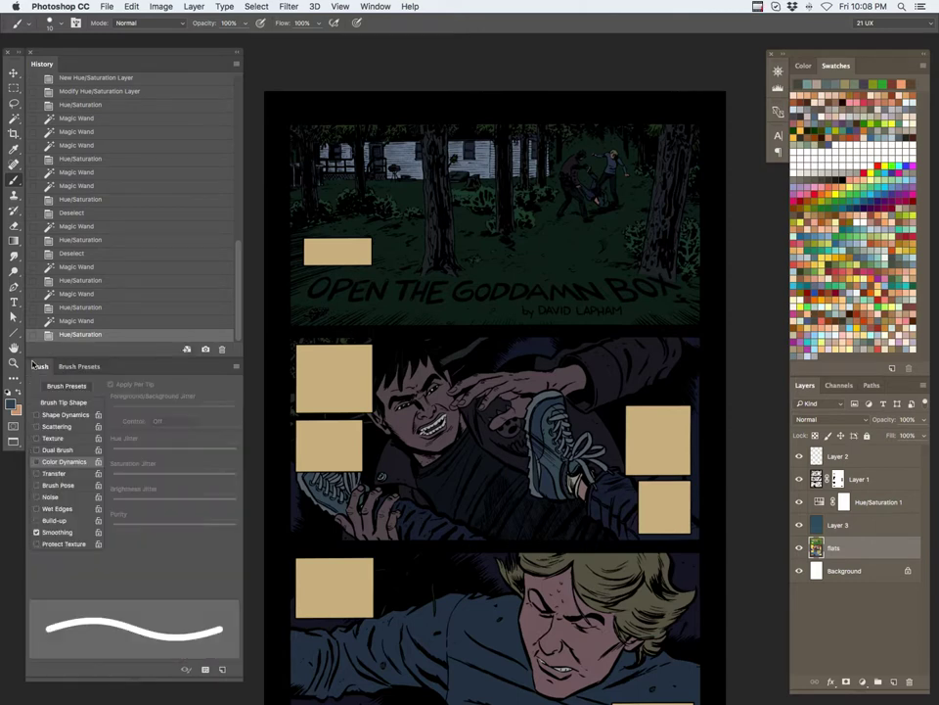
click(75, 403)
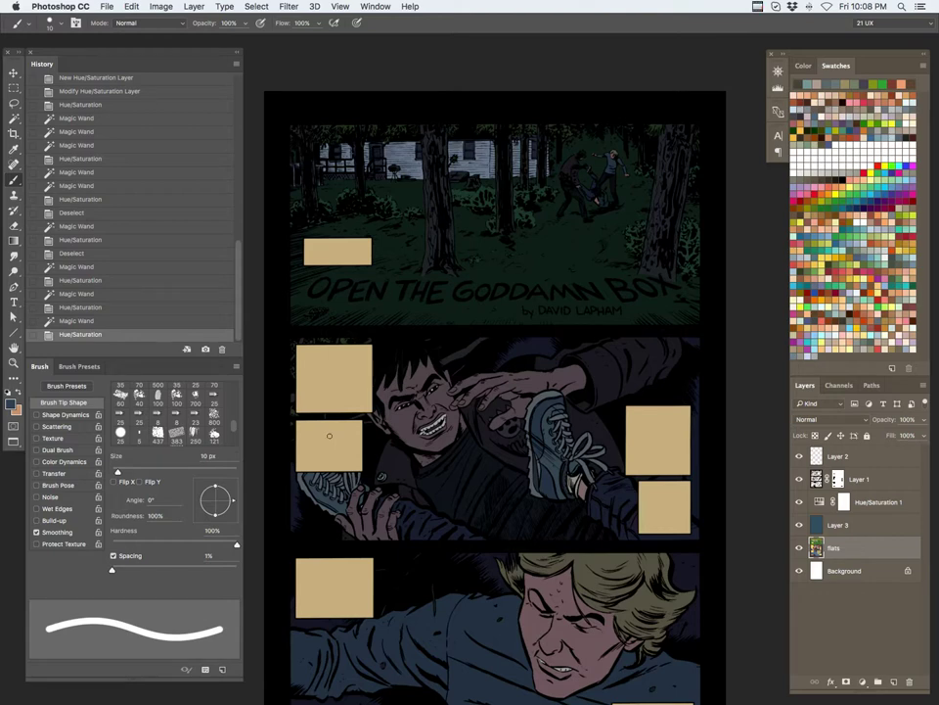
key(])
key(])
key(])
key(])
key(])
key(])
key(])
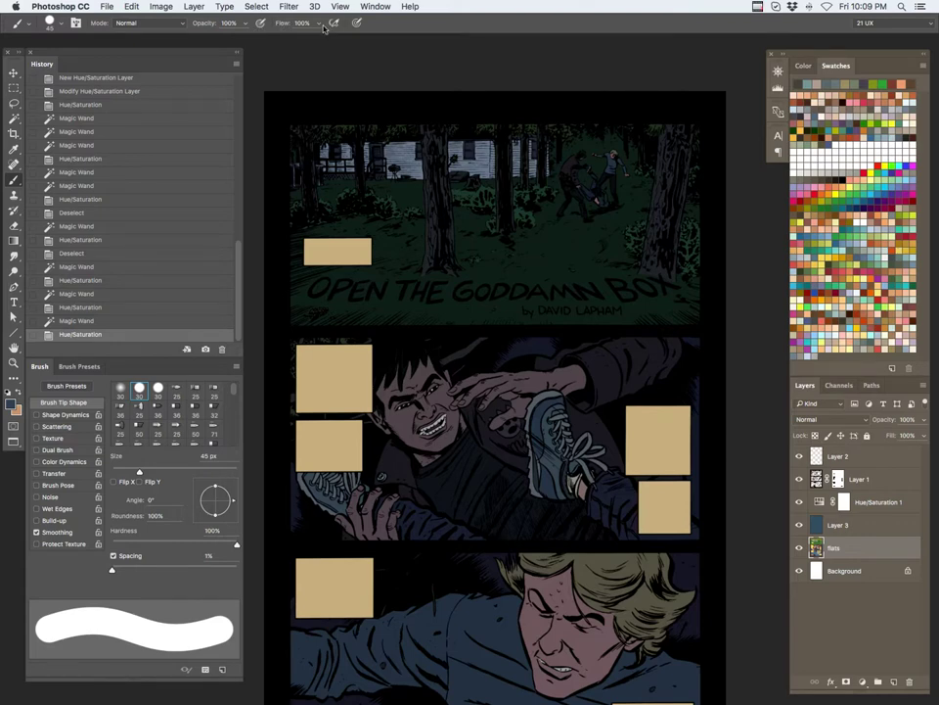
On Layer 2, pick a light blue swatch, remove the selection, and paint two diagonal test strokes across the second panel
click(865, 458)
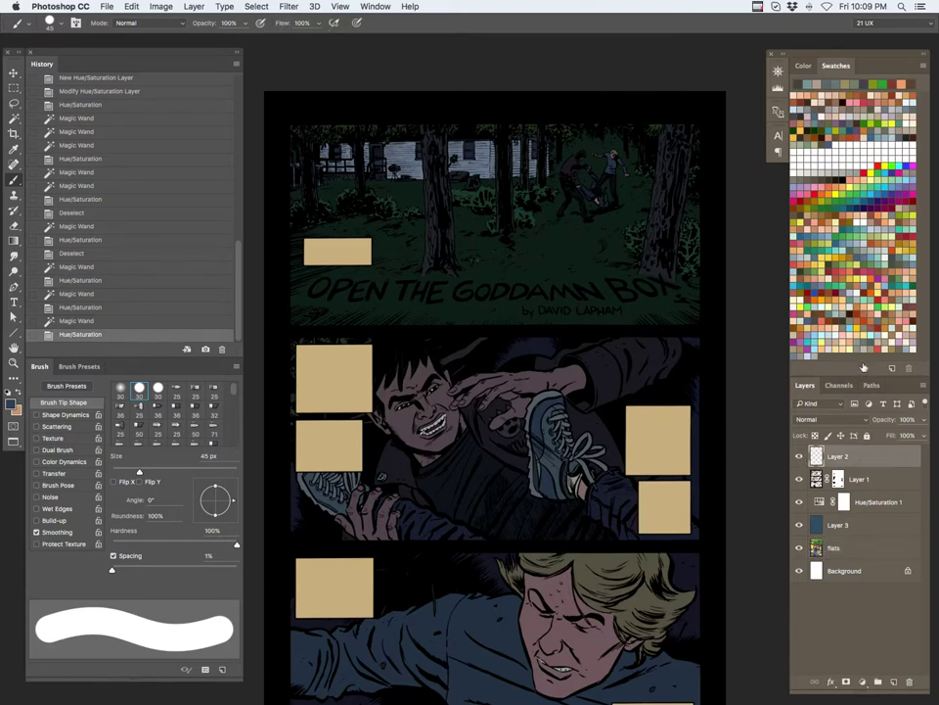
click(855, 327)
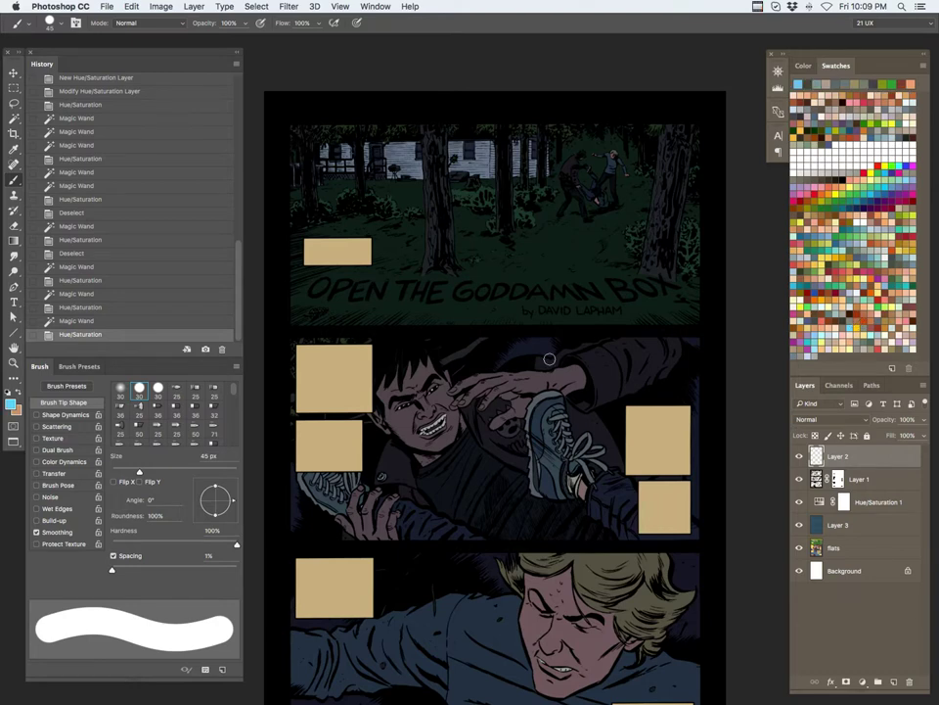
click(503, 448)
key(super+d)
mouse_move(438, 487)
mouse_down()
mouse_move(525, 378)
mouse_move(520, 407)
mouse_up()
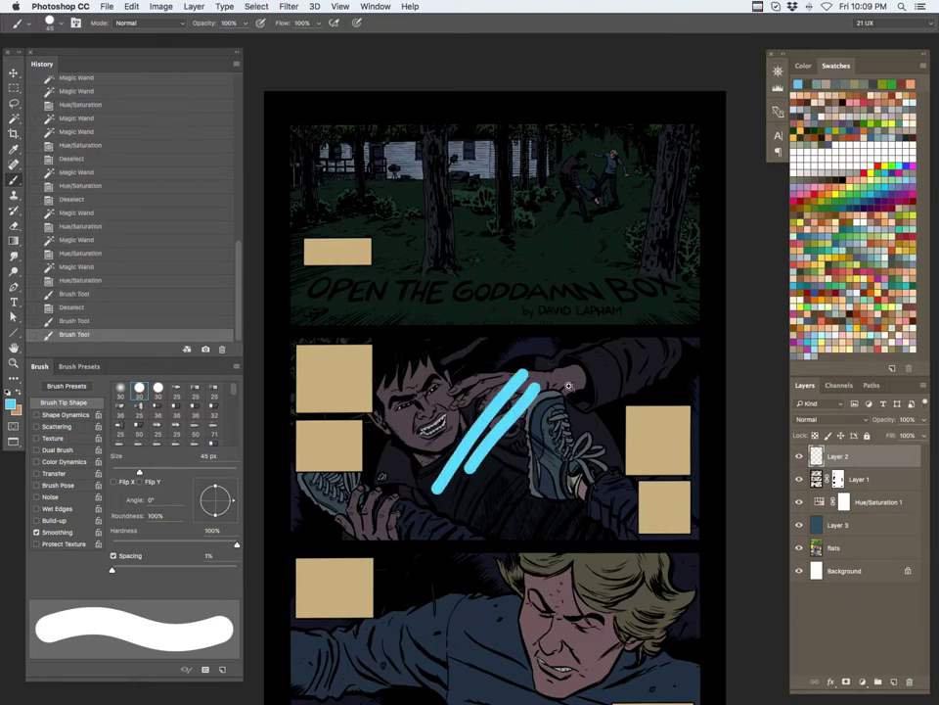
mouse_move(583, 379)
mouse_down()
mouse_move(666, 340)
mouse_move(583, 384)
mouse_up()
Select the whole canvas and clear the light blue test strokes from Layer 2
drag(511, 428, 512, 428)
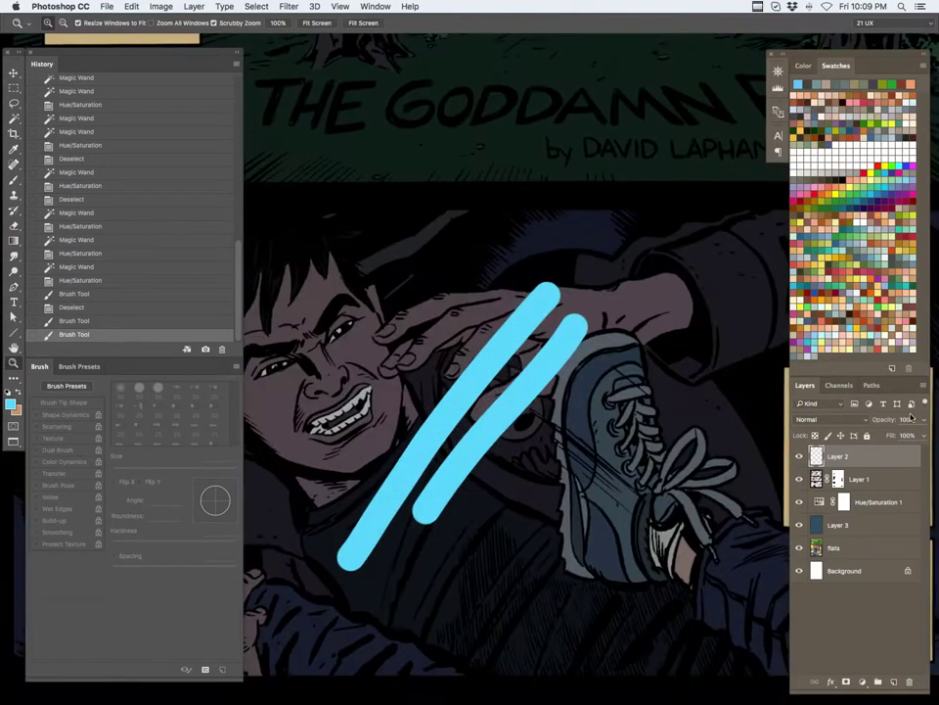
key(super+a)
key(BackSpace)
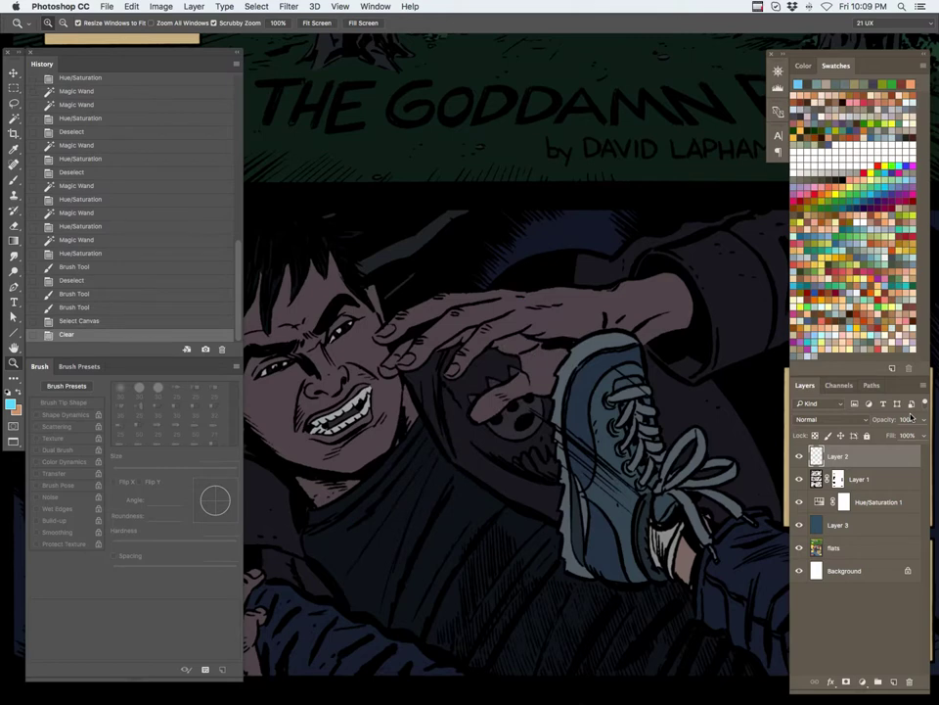
Enable Color Dynamics for the brush with 26% hue jitter, 24% saturation jitter and 24% brightness jitter
key(b)
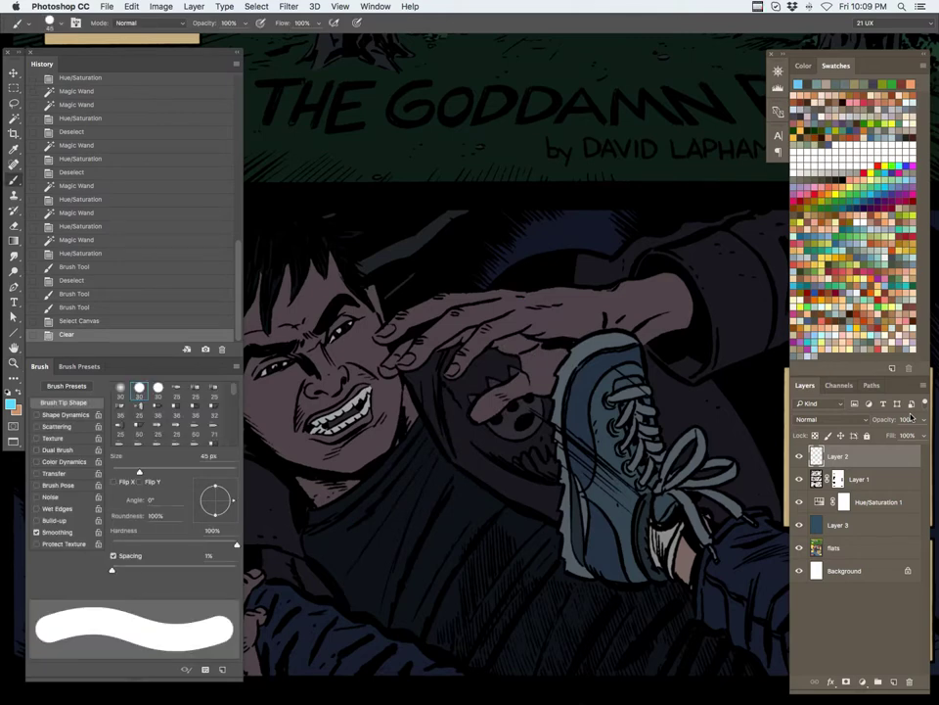
click(64, 462)
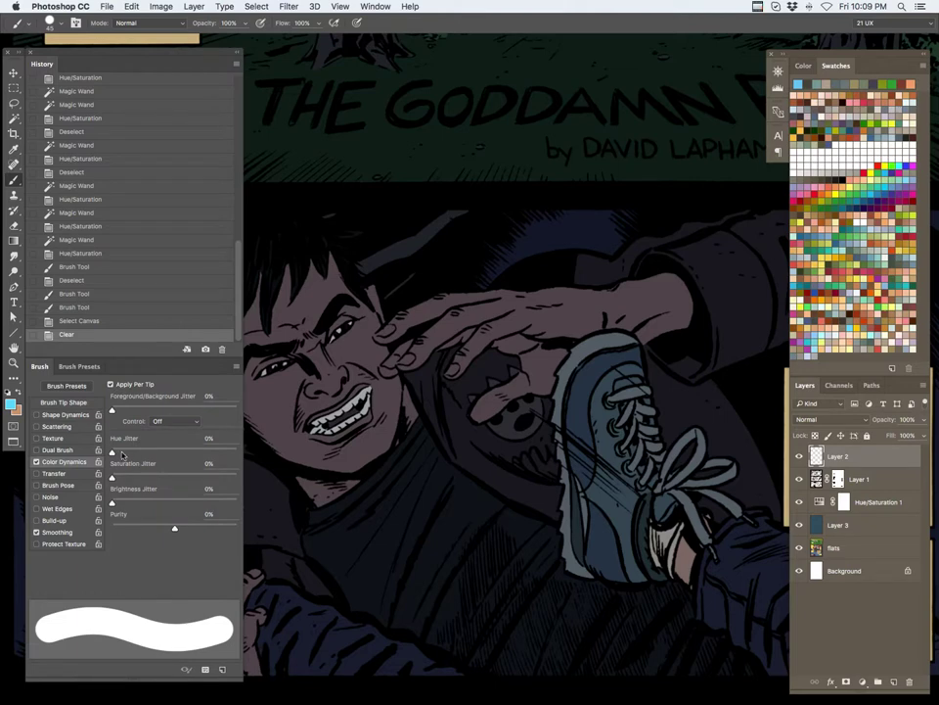
mouse_move(123, 452)
mouse_down()
mouse_move(141, 453)
mouse_move(141, 477)
mouse_up()
drag(112, 502, 143, 503)
Set the brush tip spacing to 54%, leaving Shape Dynamics off, and return to the Color Dynamics settings
click(68, 415)
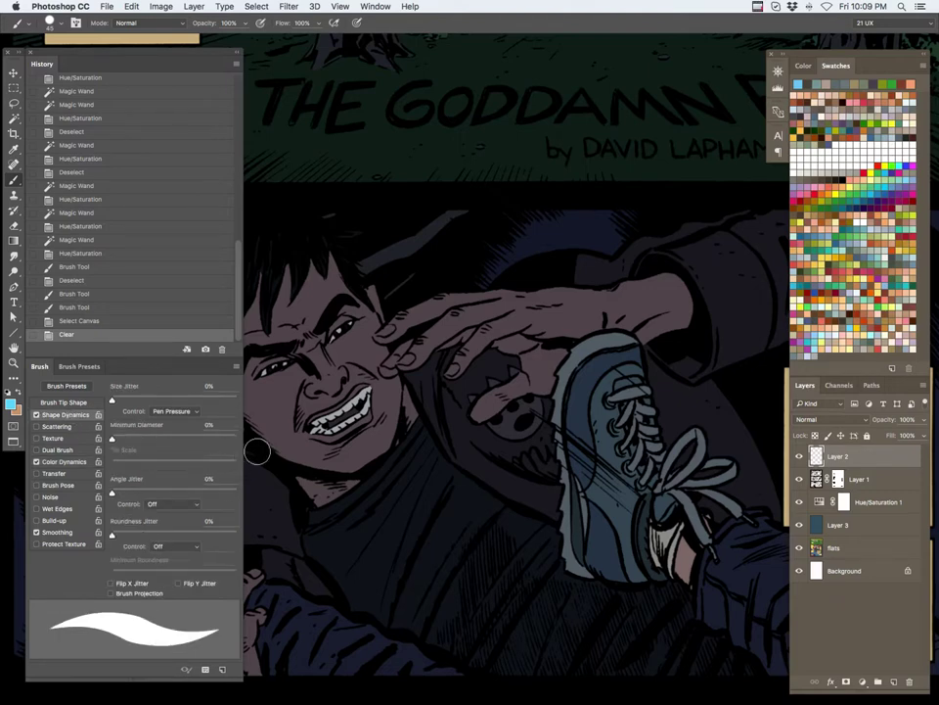
click(37, 415)
click(63, 402)
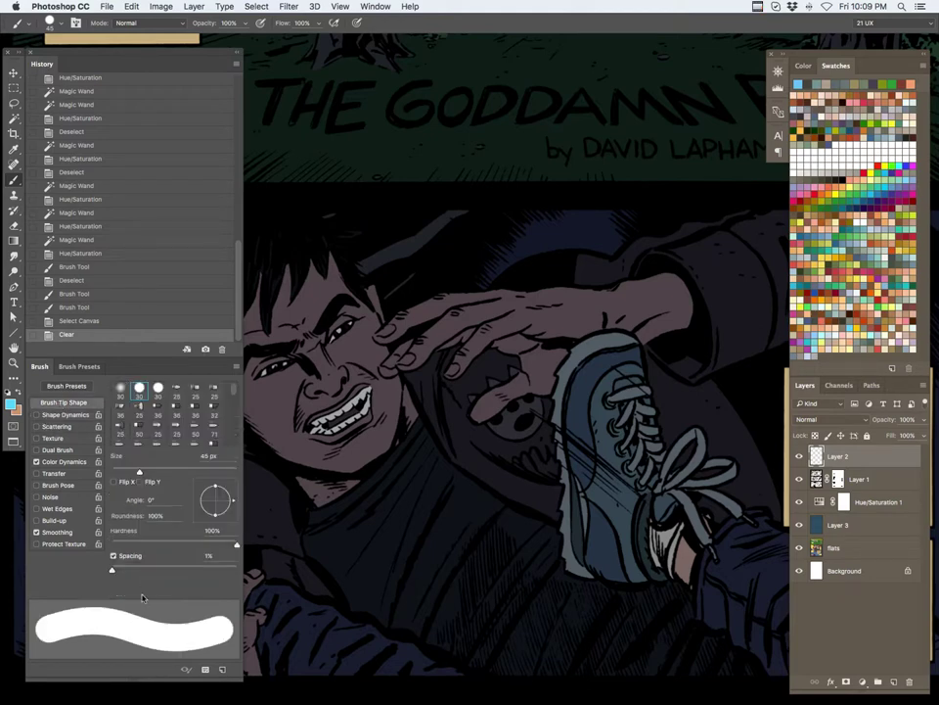
mouse_move(112, 570)
mouse_down()
mouse_move(168, 567)
mouse_move(145, 570)
mouse_up()
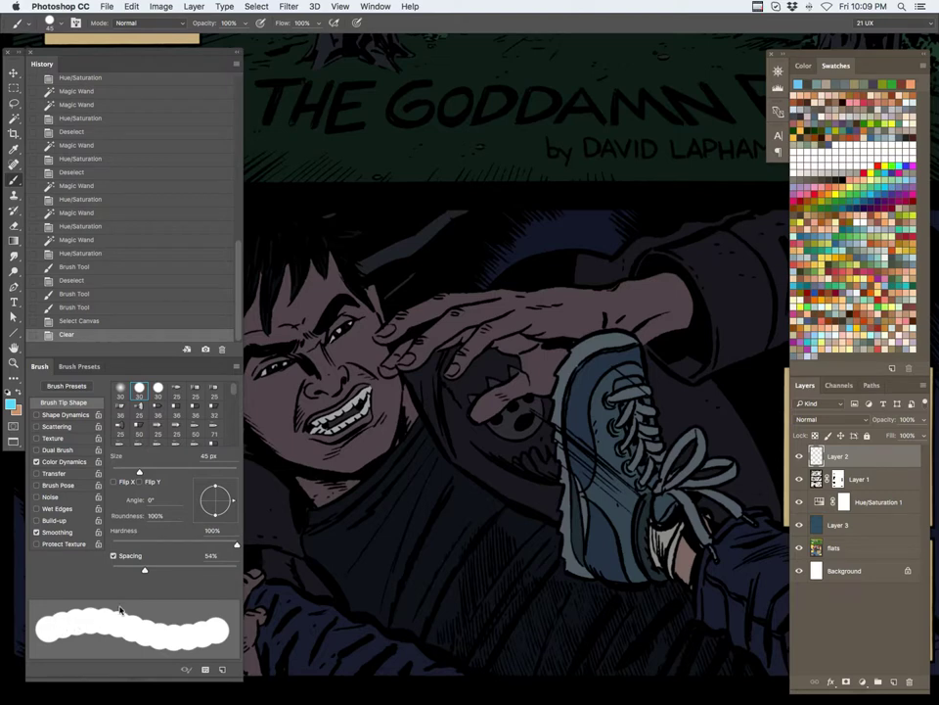
click(68, 461)
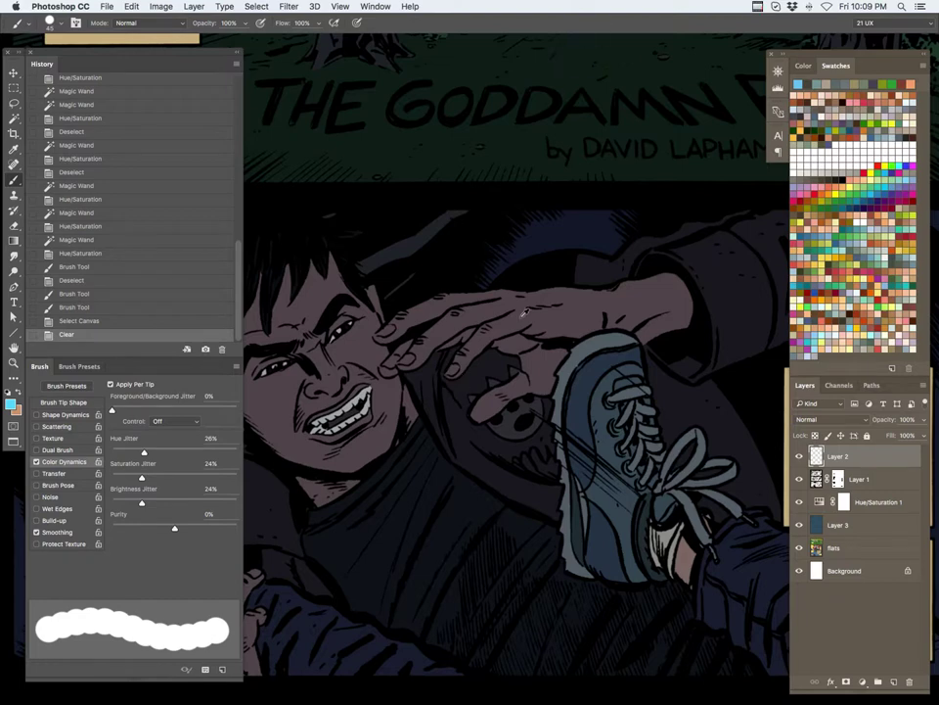
Sample the muted skin color from the hand in the second panel, then clear Layer 2 and deselect
key(z)
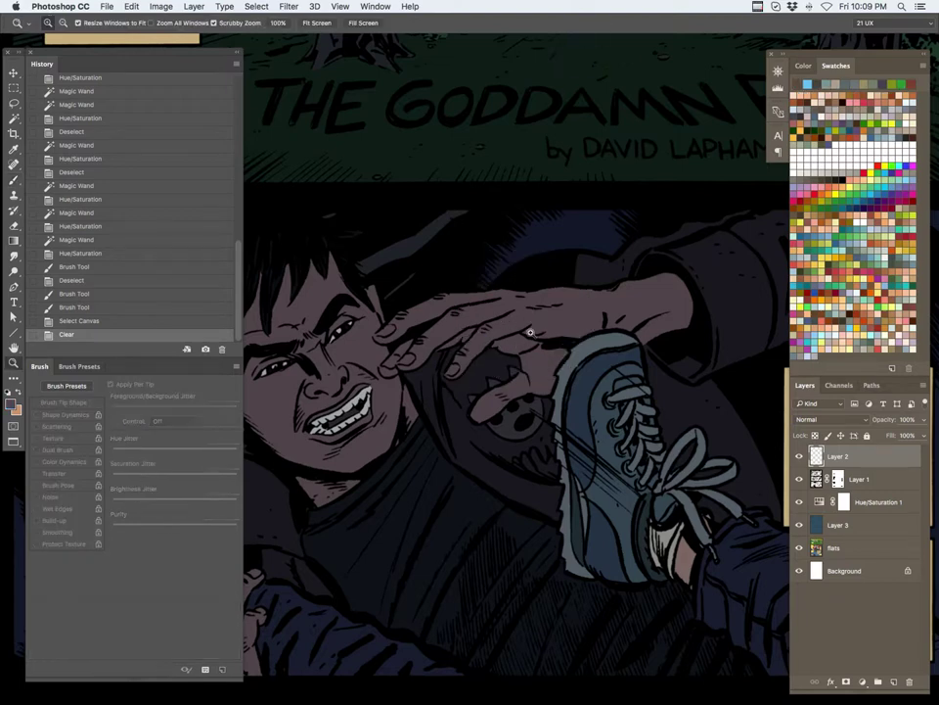
key(super+0)
drag(575, 372, 529, 418)
key(b)
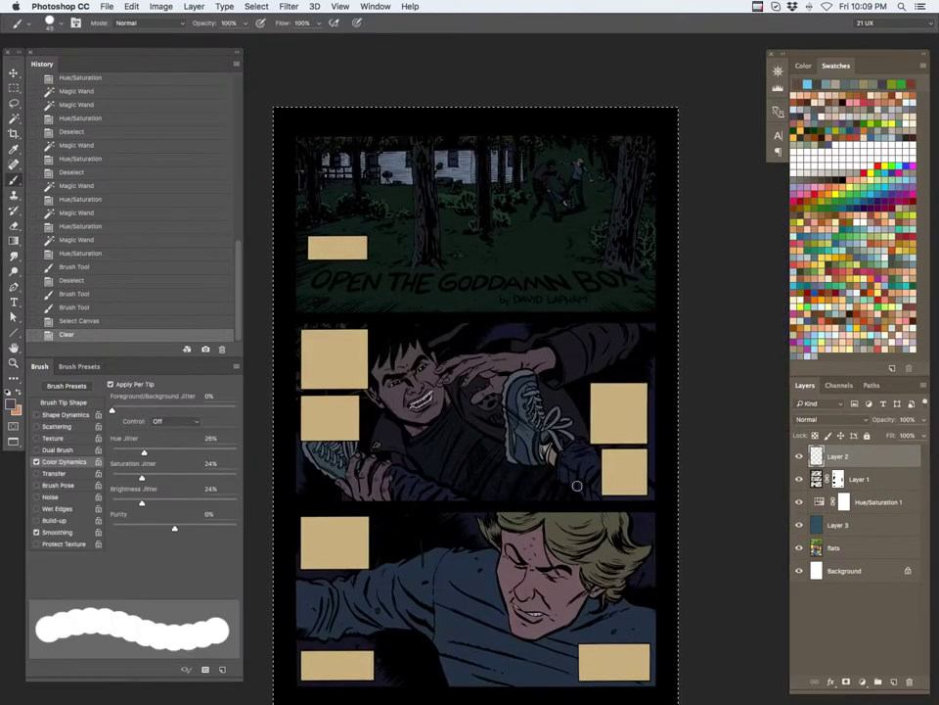
key(super+a)
key(Delete)
key(super+d)
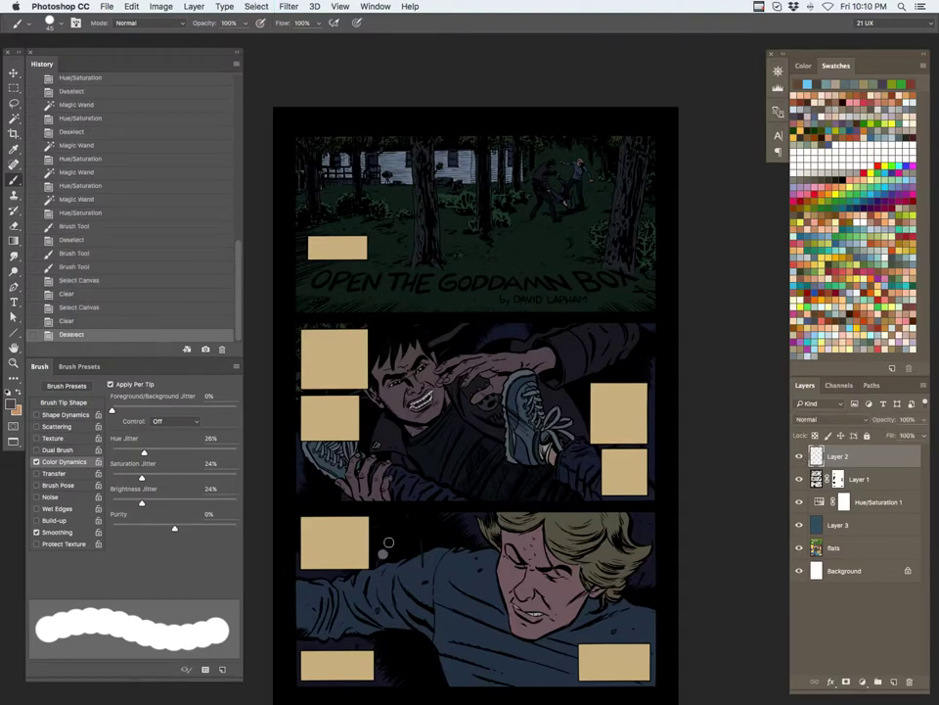
Paint a long diagonal color-jitter stroke from the third panel up to the title and inspect its color variation up close
mouse_move(384, 552)
mouse_down()
mouse_move(531, 316)
mouse_move(609, 262)
mouse_up()
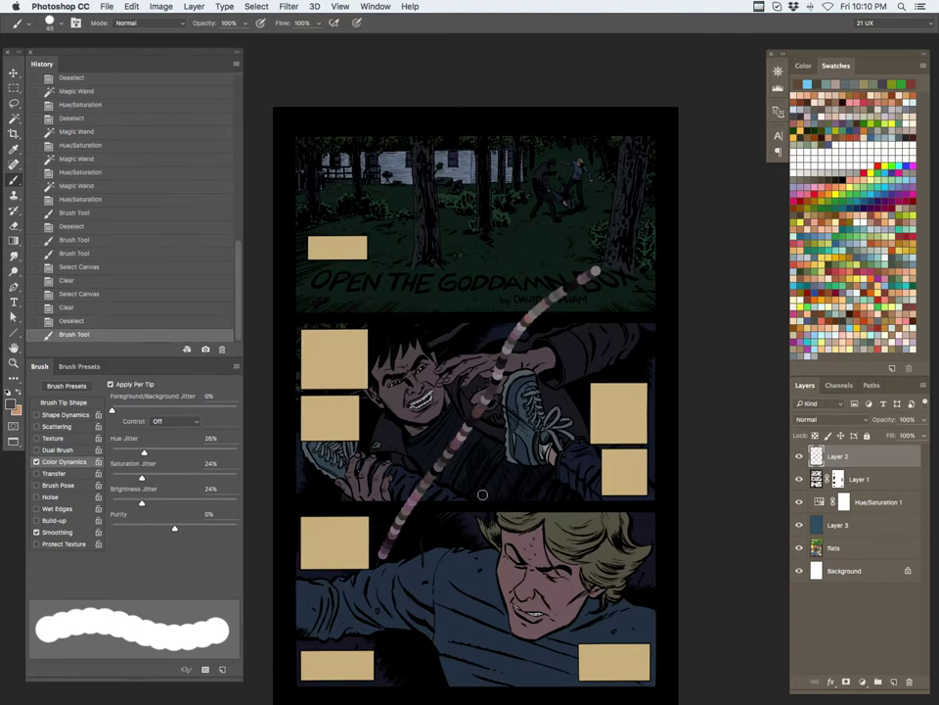
key(z)
mouse_move(496, 396)
mouse_down()
mouse_move(502, 434)
mouse_move(548, 368)
mouse_up()
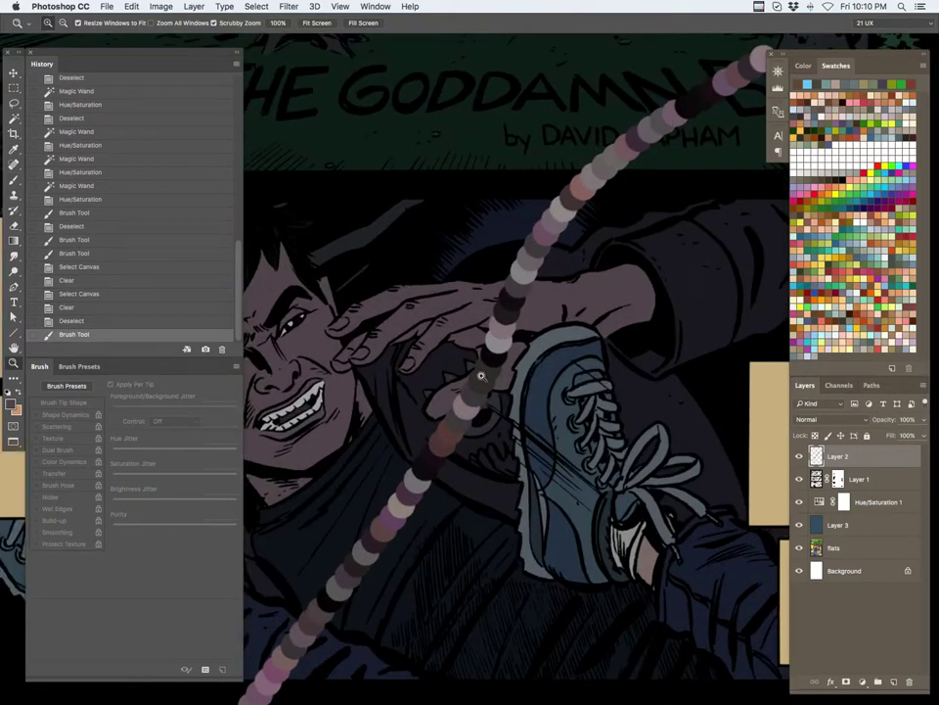
key(super+minus)
key(super+minus)
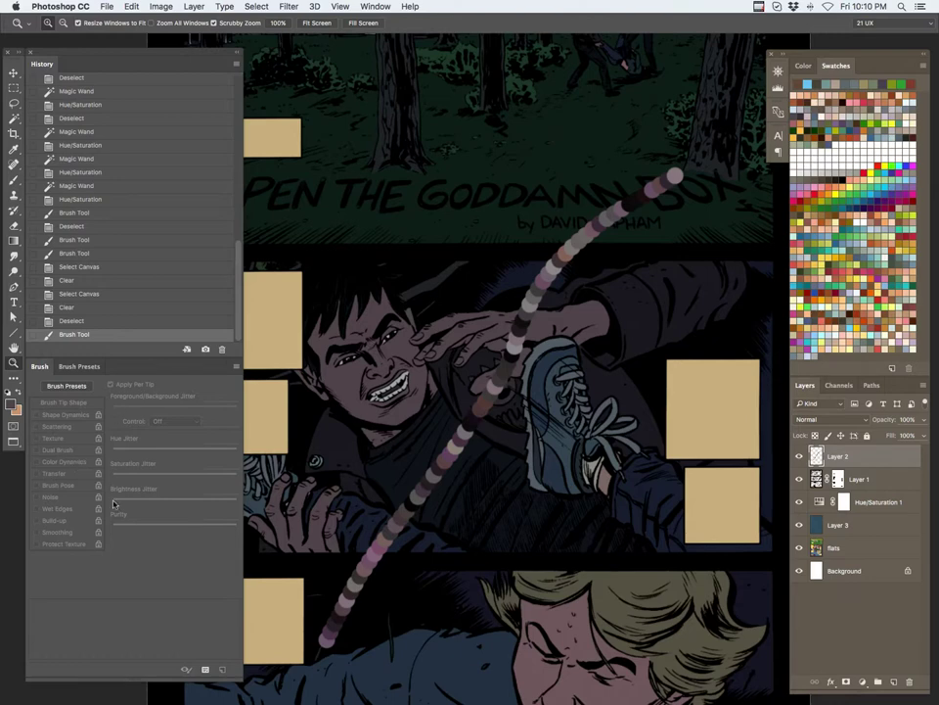
Raise the brush's hue jitter to 52% and paint a second diagonal test stroke beside the first
key(b)
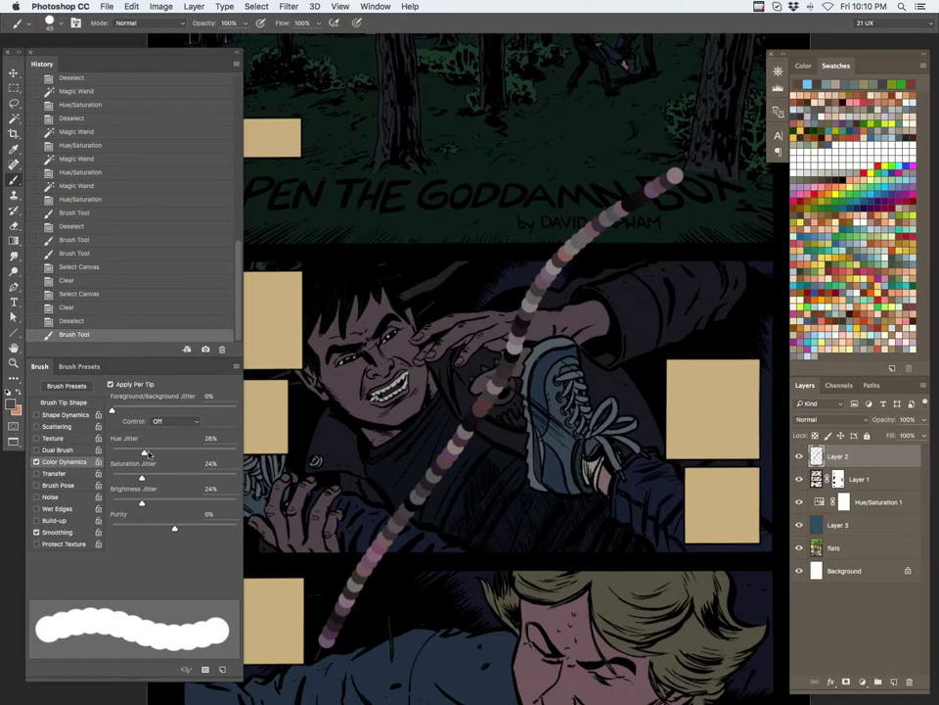
drag(148, 453, 177, 453)
drag(409, 422, 646, 142)
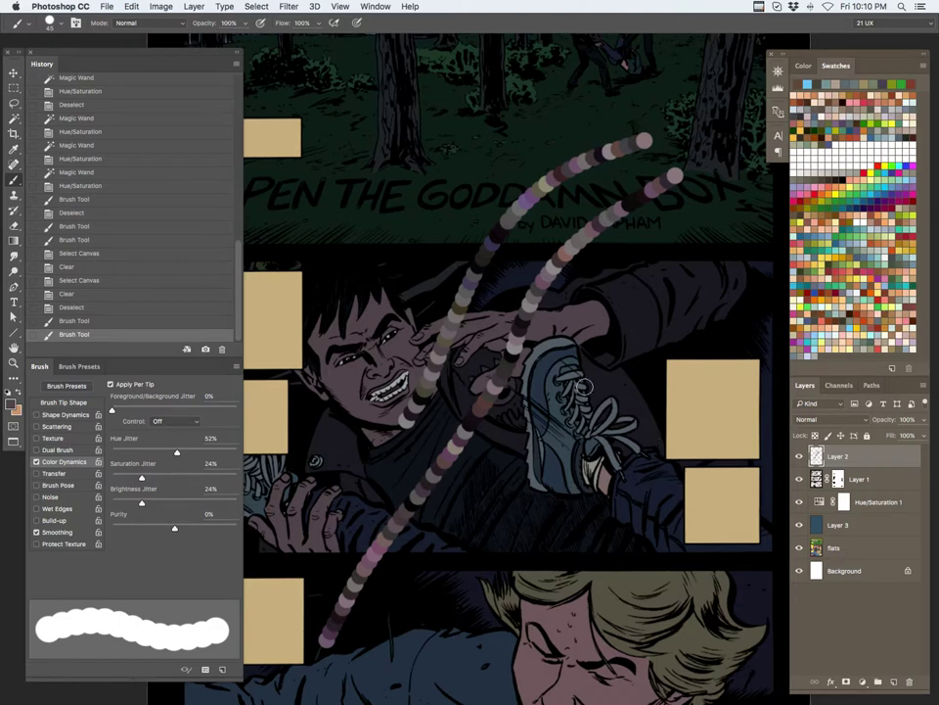
Sample the dark blue-gray #404952 from the sneaker in the second panel as the foreground color
alt+click(557, 340)
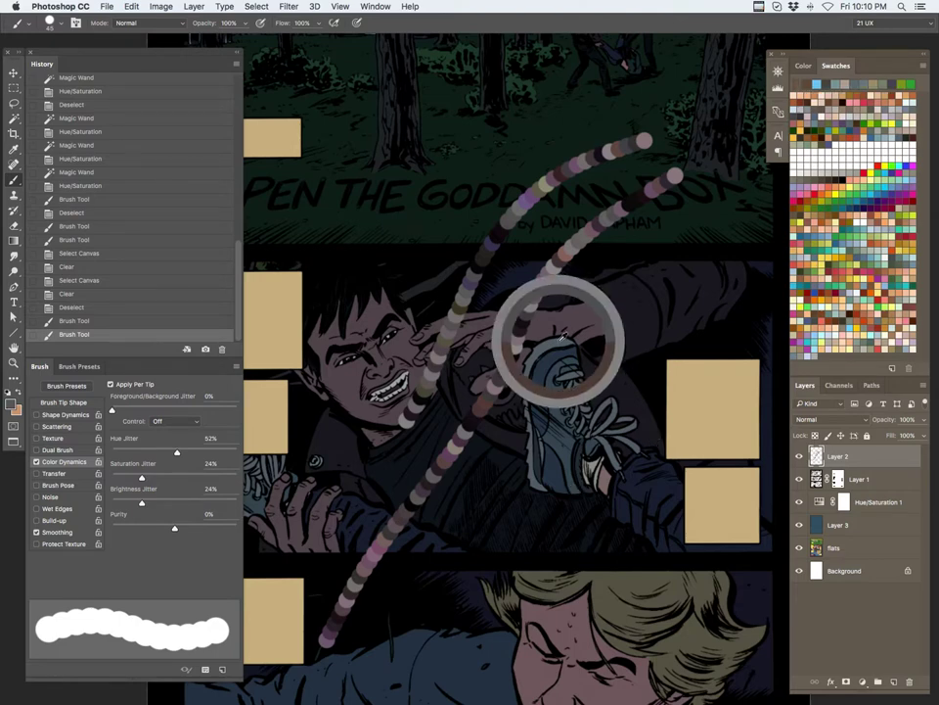
key(bracketleft)
key(bracketleft)
key(bracketleft)
key(bracketleft)
key(bracketleft)
key(bracketleft)
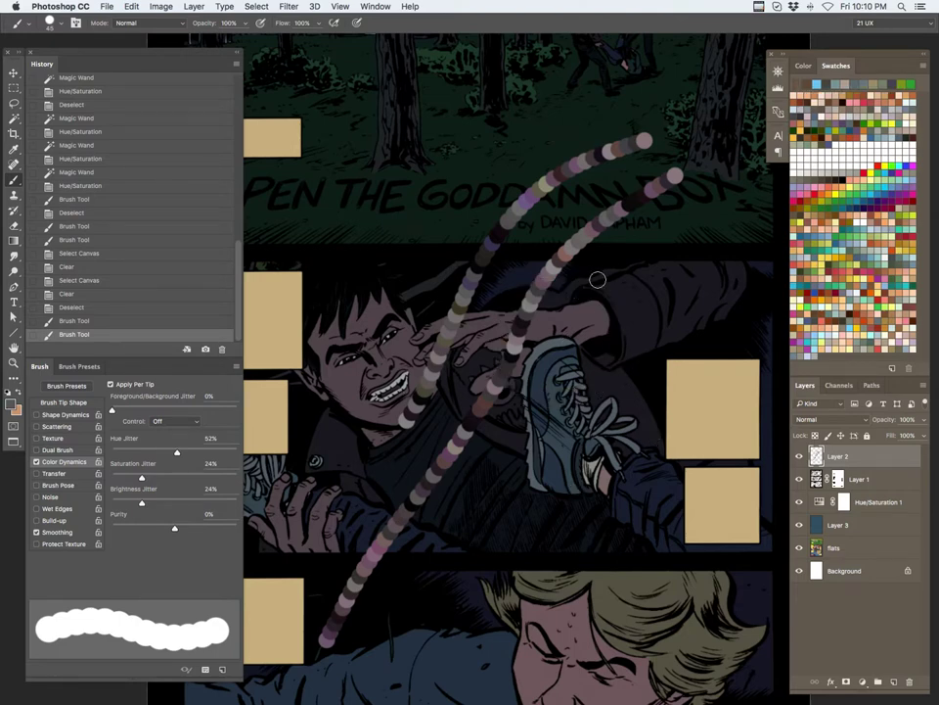
click(13, 402)
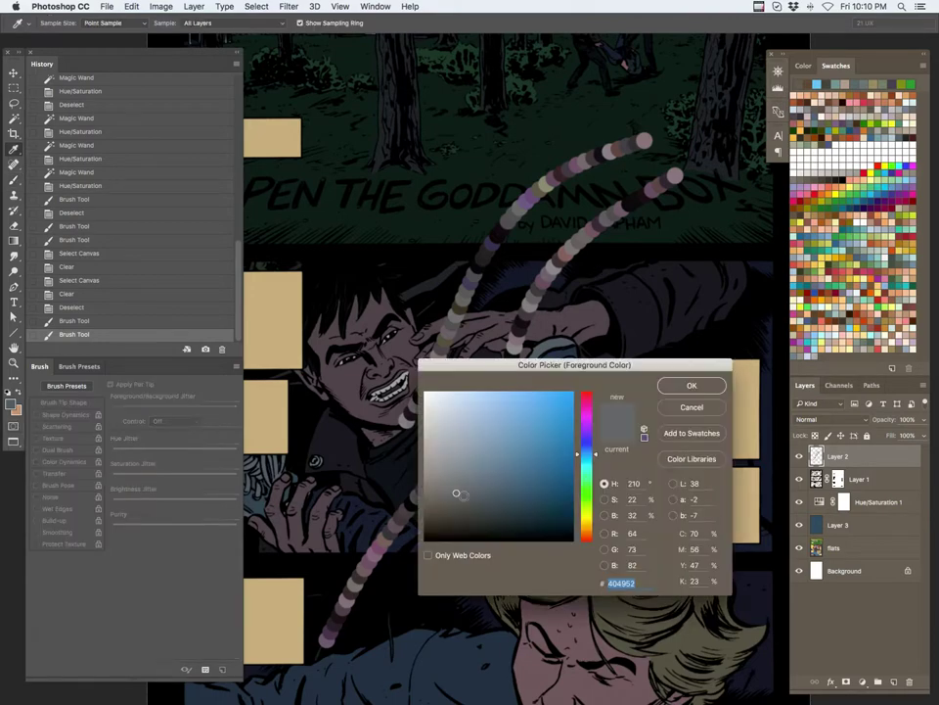
click(692, 386)
Paint a curved blue-gray test stroke across the second panel, then paint another beside it with hue jitter at 27%
mouse_move(665, 276)
mouse_down()
mouse_move(624, 312)
mouse_move(490, 555)
mouse_move(361, 621)
mouse_up()
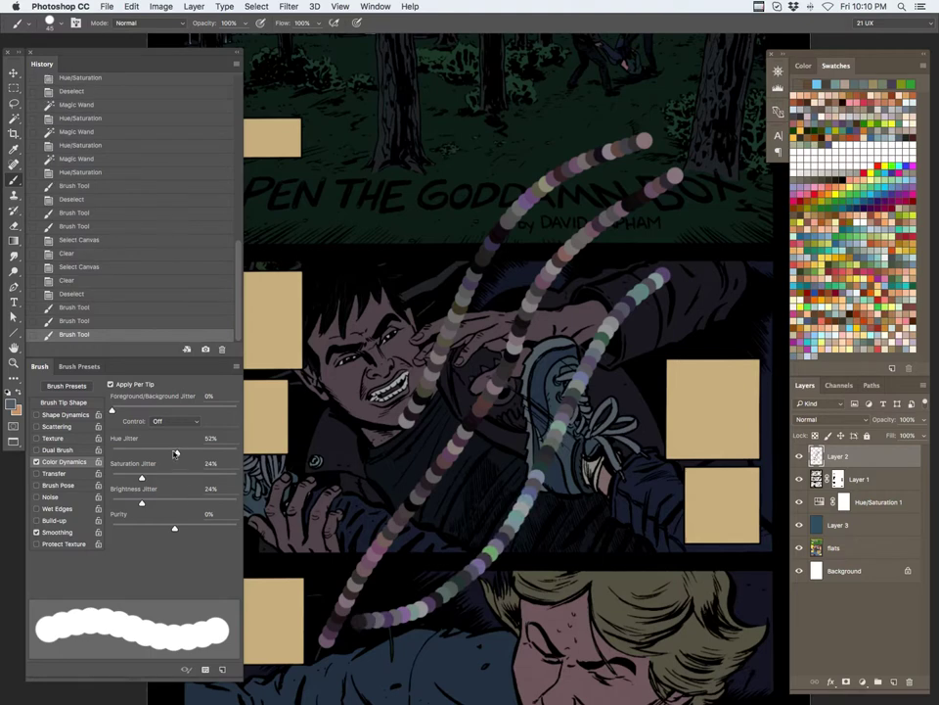
drag(176, 453, 146, 451)
drag(693, 306, 616, 416)
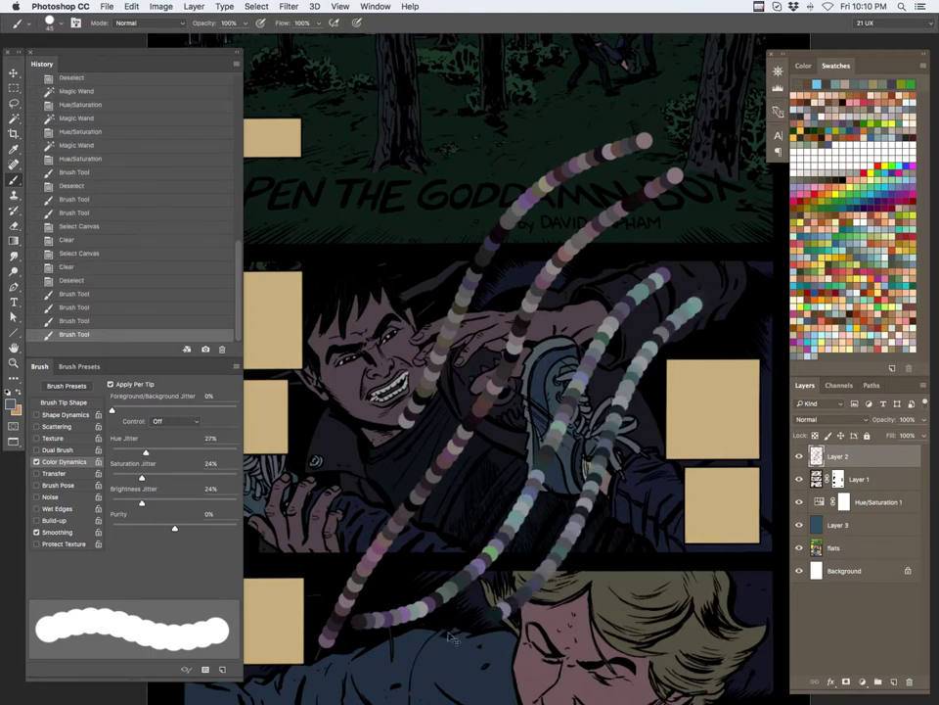
Clear all test strokes from Layer 2, deselect, and paint a single color-jitter stroke across the title lettering
key(super+a)
key(Delete)
key(super+d)
drag(566, 385, 560, 553)
mouse_move(346, 382)
mouse_down()
mouse_move(475, 361)
mouse_move(741, 351)
mouse_up()
On the flats layer, select the skin areas with the Magic Wand: the man's face and hands, the ankle, and the first panel's figures
click(848, 546)
key(w)
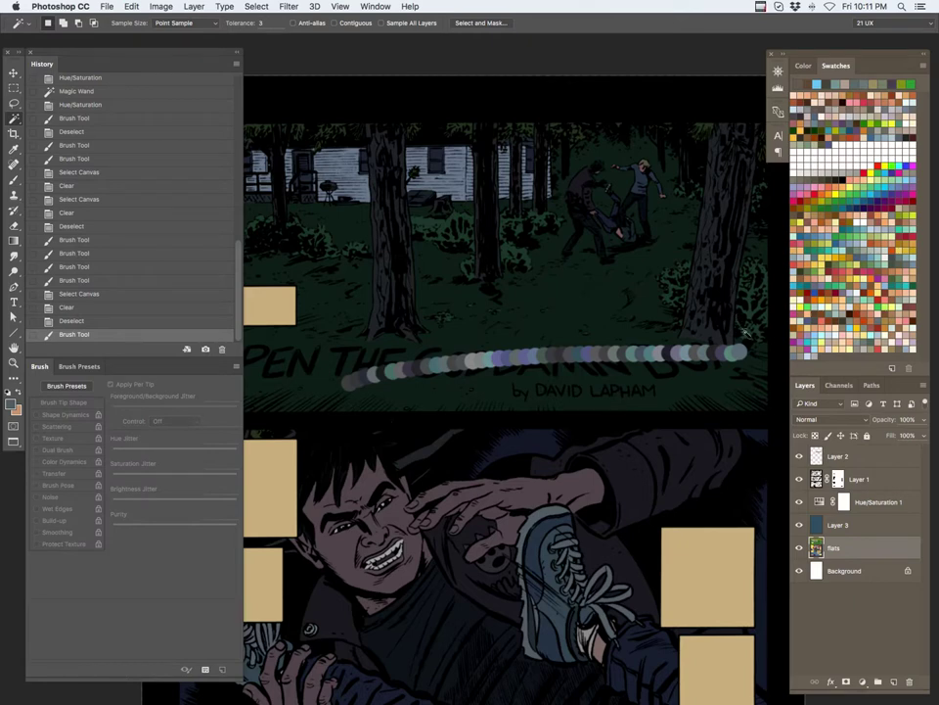
click(496, 489)
key(i)
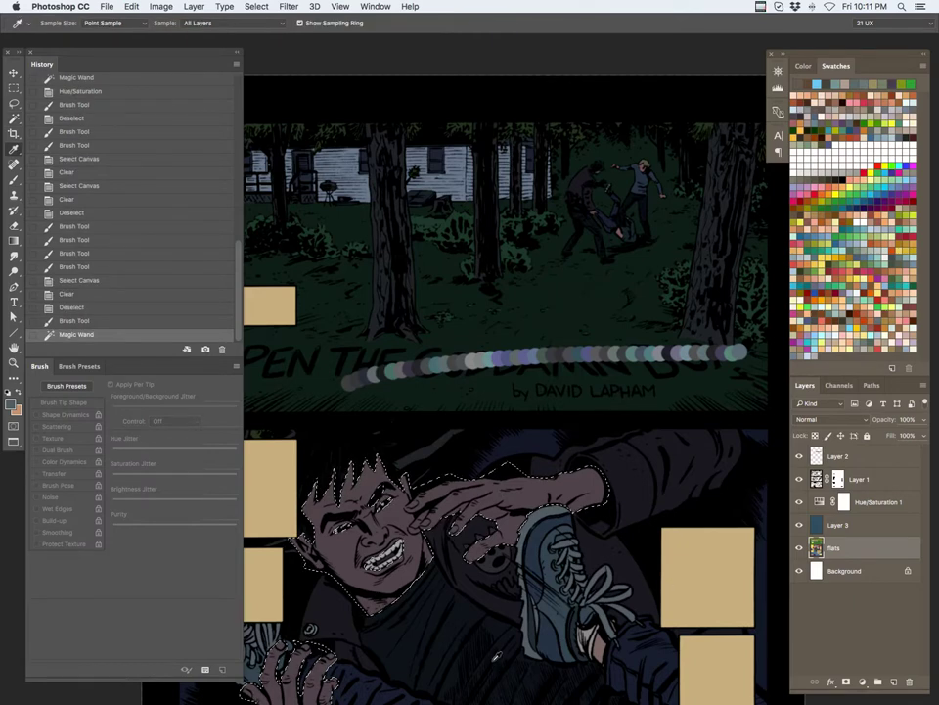
key(w)
shift+click(601, 645)
shift+click(622, 228)
shift+click(624, 229)
shift+click(613, 180)
scroll(590, 624, down, 5)
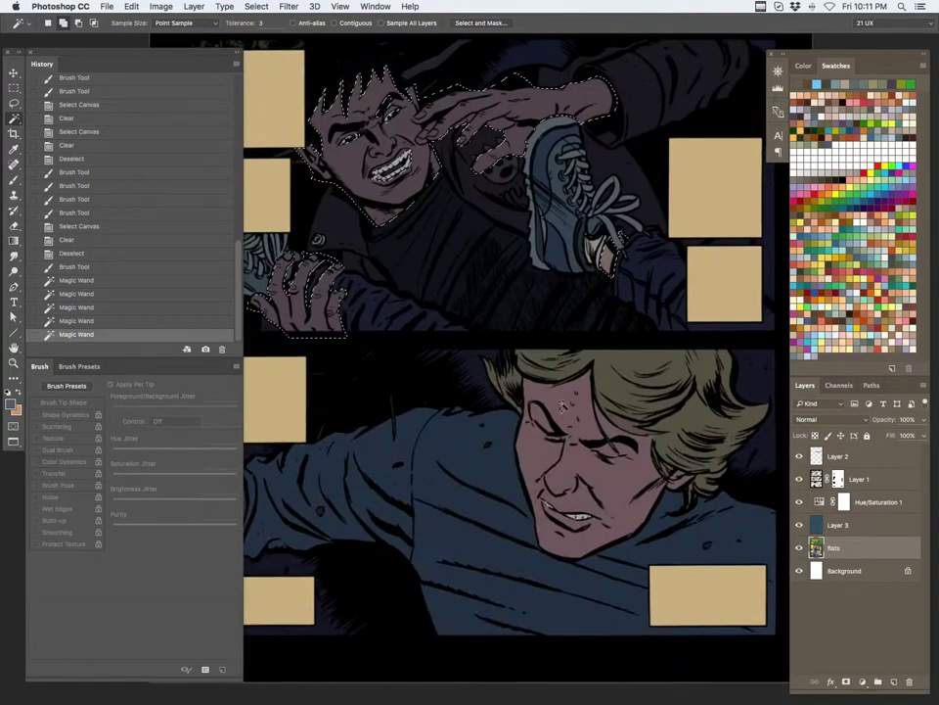
Sample a light gray from the jitter stroke over the title and try filling the skin selection with it
key(Tab)
scroll(562, 471, up, 5)
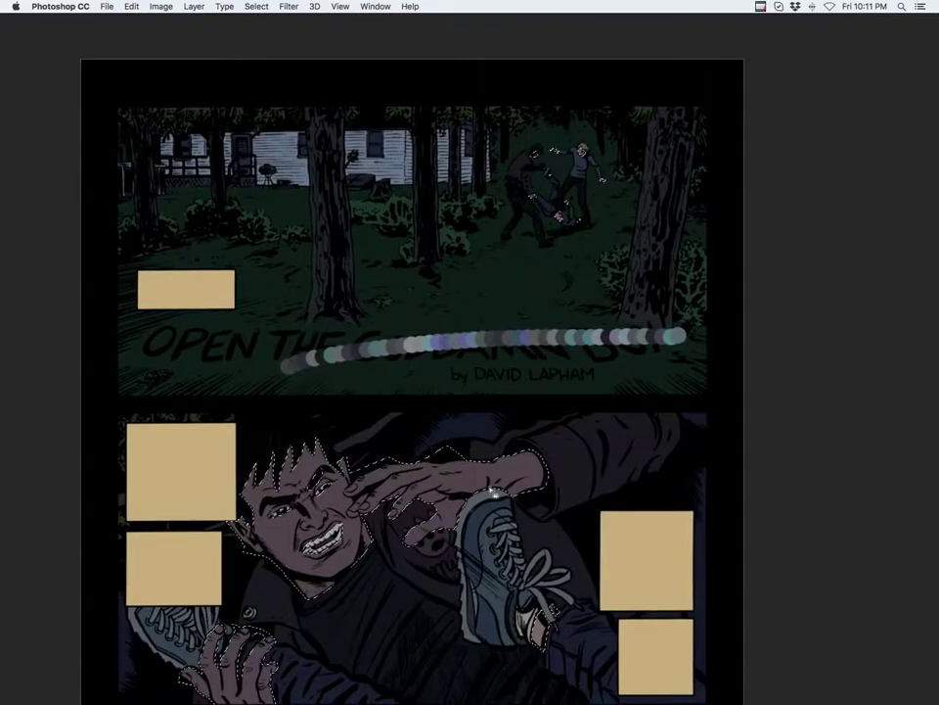
click(412, 341)
key(alt+BackSpace)
key(super+z)
key(Tab)
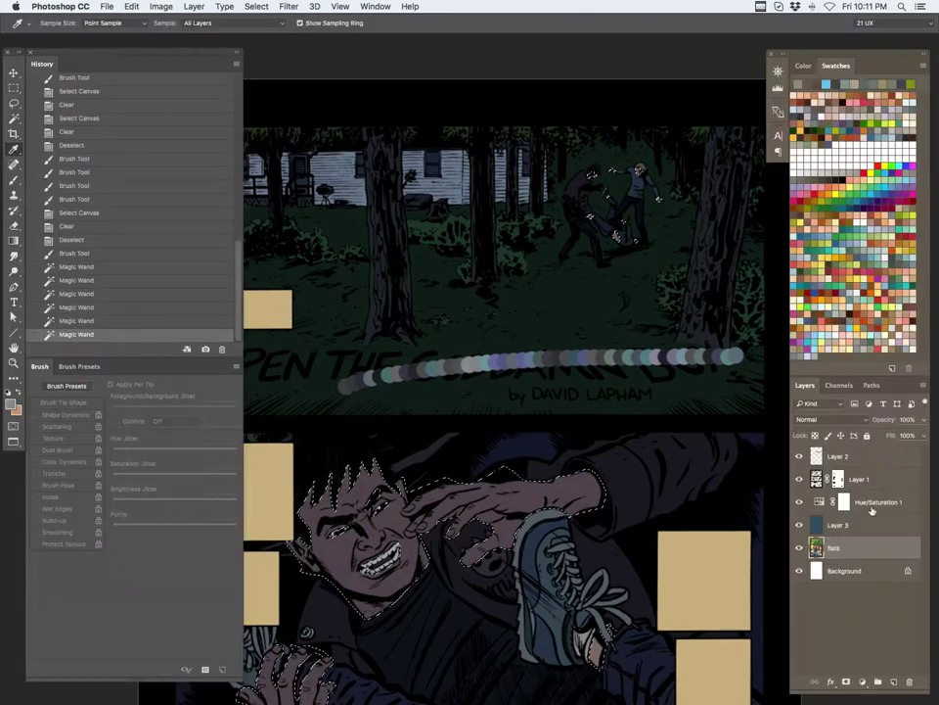
Hide Layer 3 and the Hue/Saturation 1 adjustment, then fill the selected skin with the sampled gray and deselect
drag(800, 525, 800, 502)
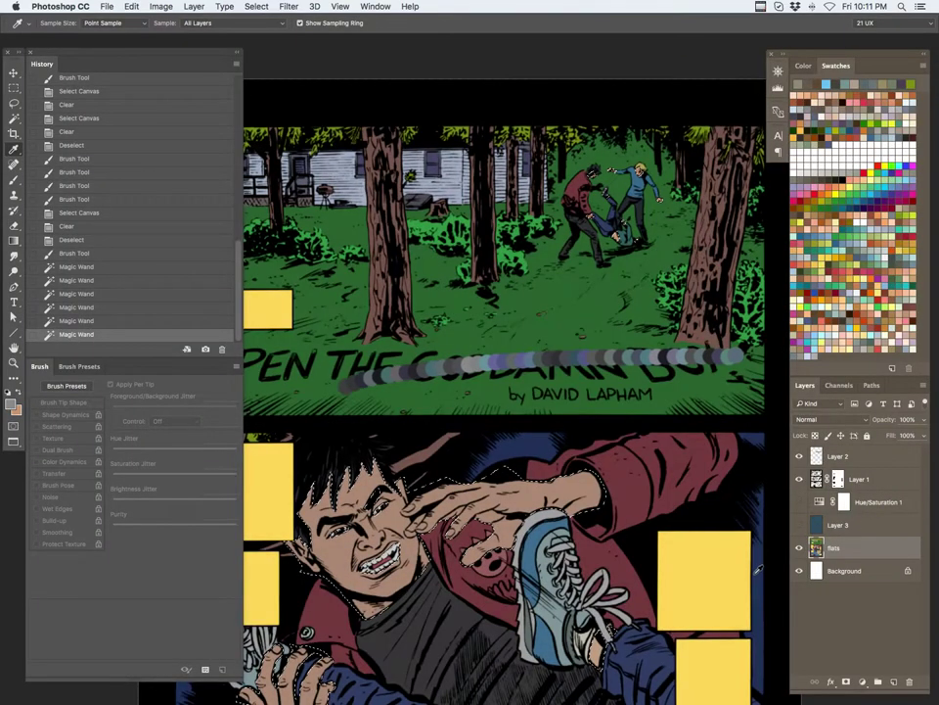
key(alt+BackSpace)
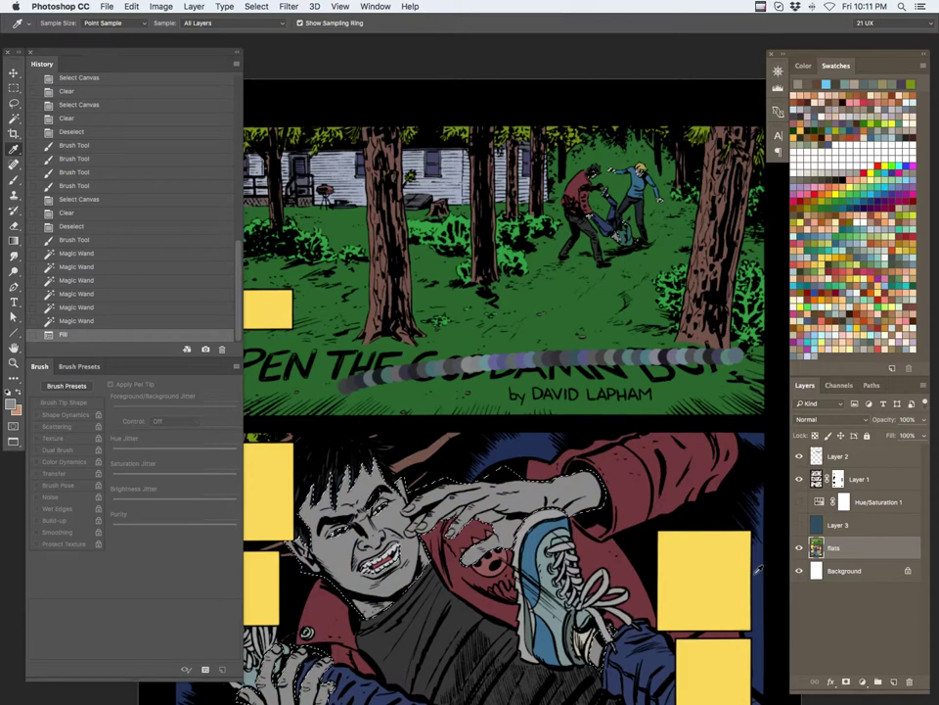
key(super+d)
Select the red jacket areas on the flats layer and fill them with a dark gray sampled from the jitter stroke
key(w)
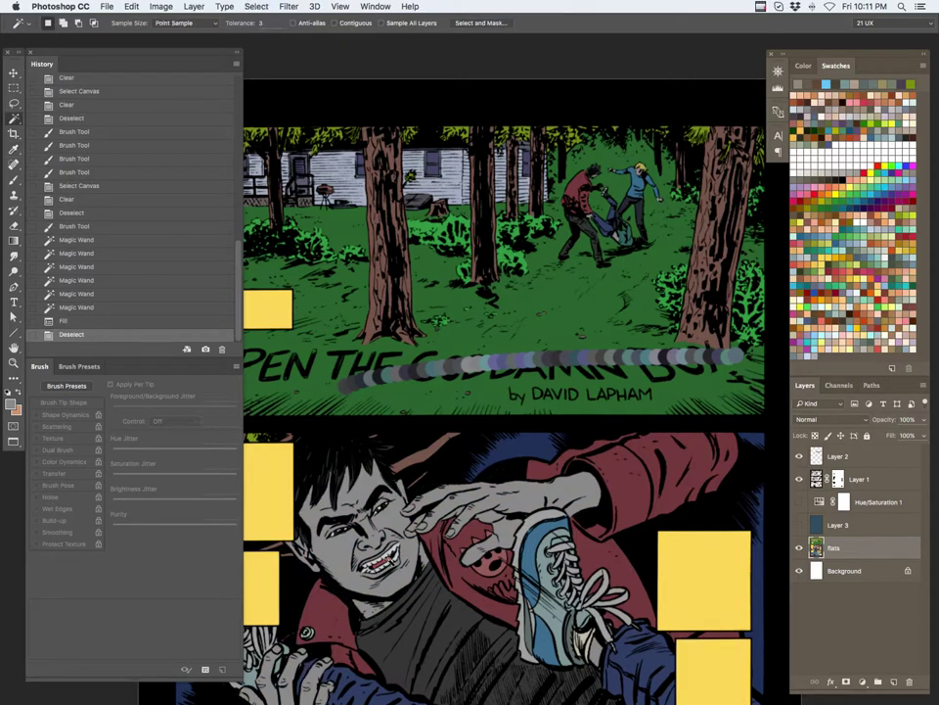
click(718, 353)
key(i)
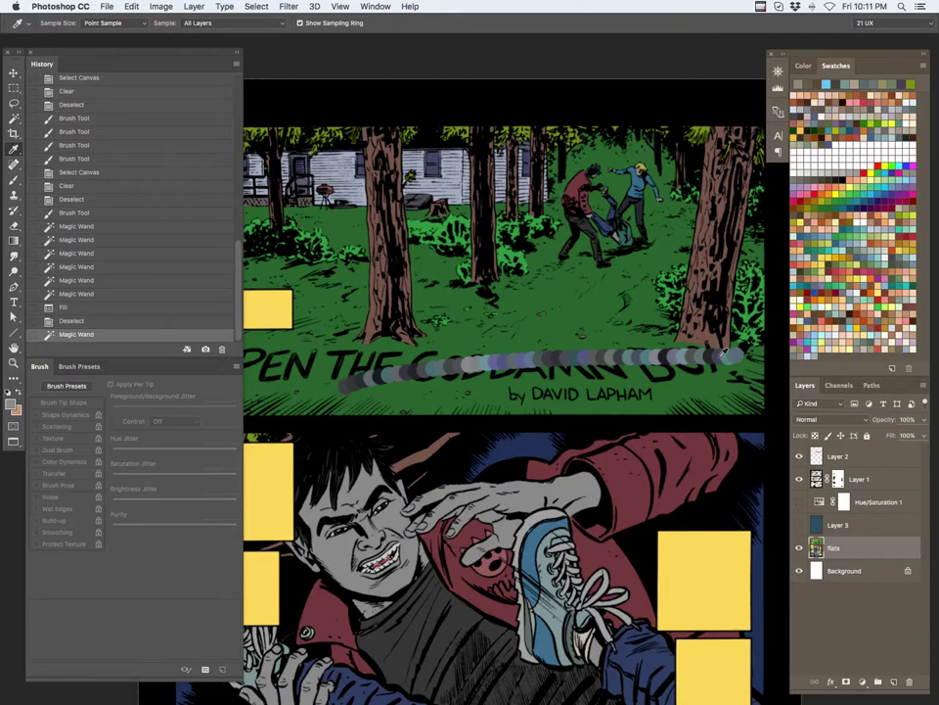
key(w)
click(610, 470)
key(i)
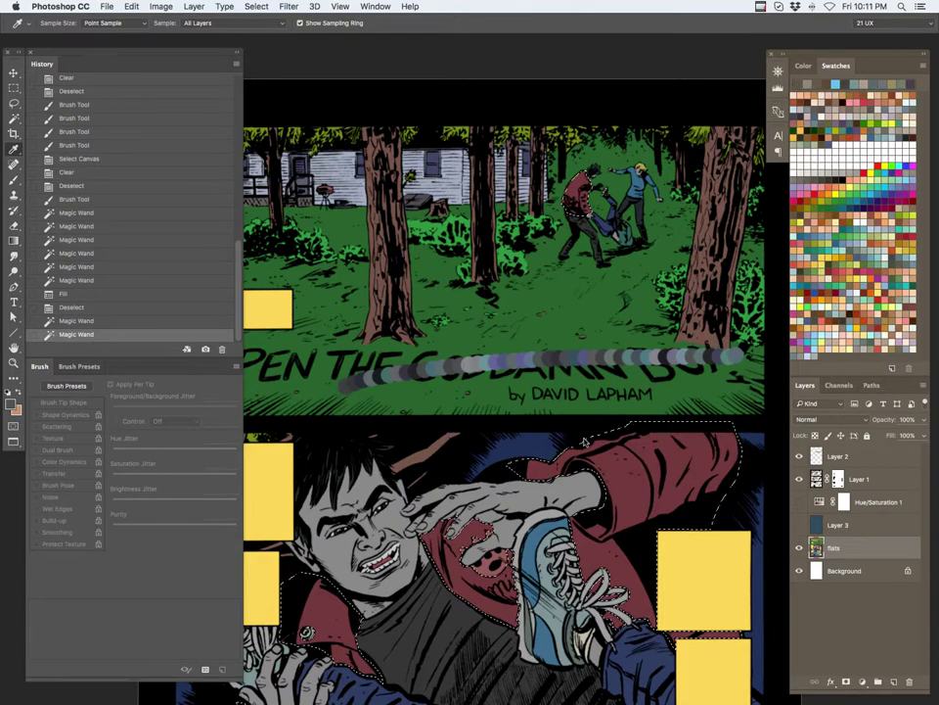
key(alt+BackSpace)
key(super+d)
Select the red emblem on the jacket and fill it with a muted purple sampled from the jitter stroke
key(w)
click(489, 557)
click(488, 607)
key(i)
click(676, 354)
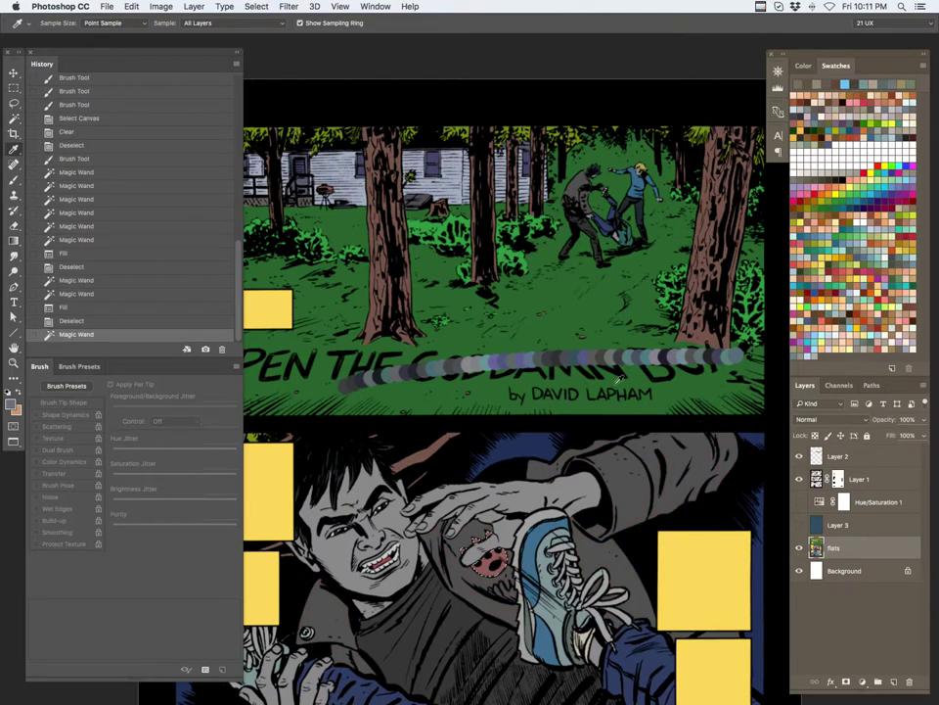
key(alt+BackSpace)
key(super+d)
Select the brown tree trunks and branches, fill them with a near-black tone sampled from the jitter stroke, and deselect
key(w)
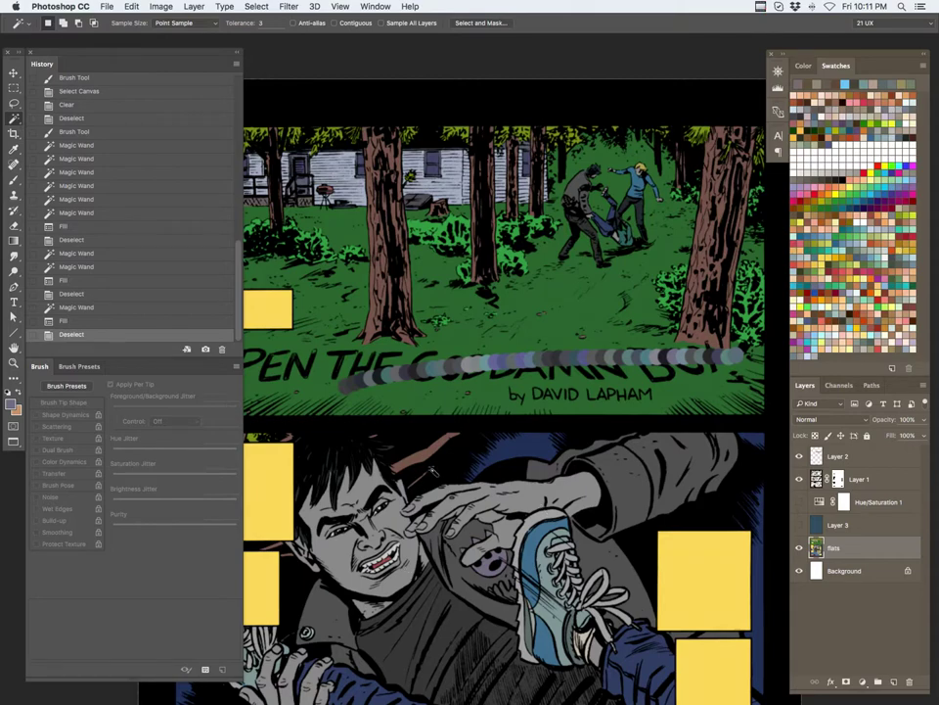
click(315, 341)
key(i)
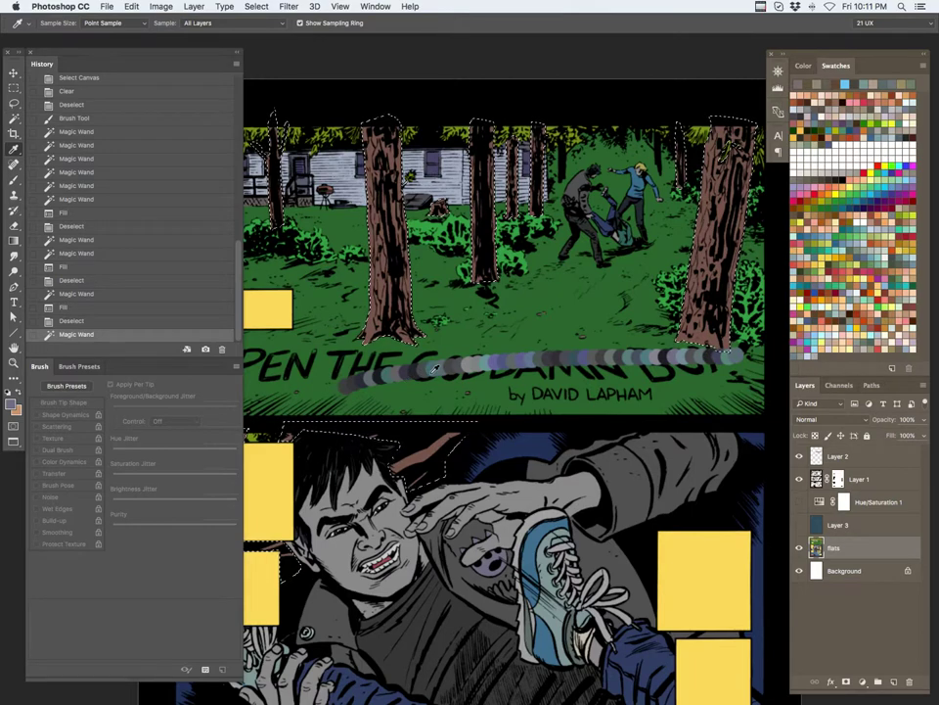
click(710, 355)
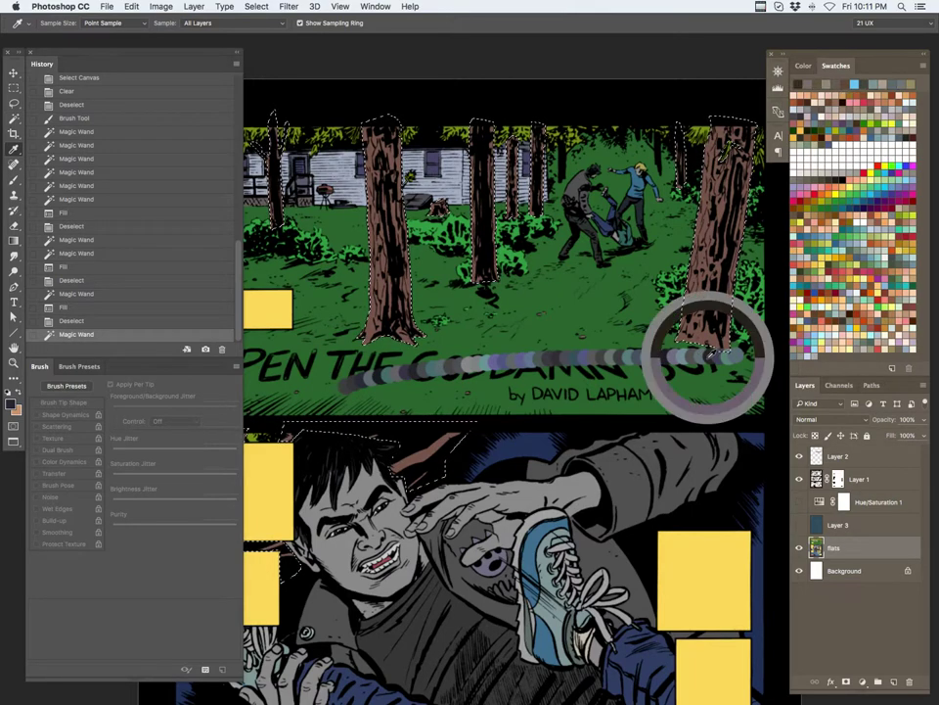
key(alt+BackSpace)
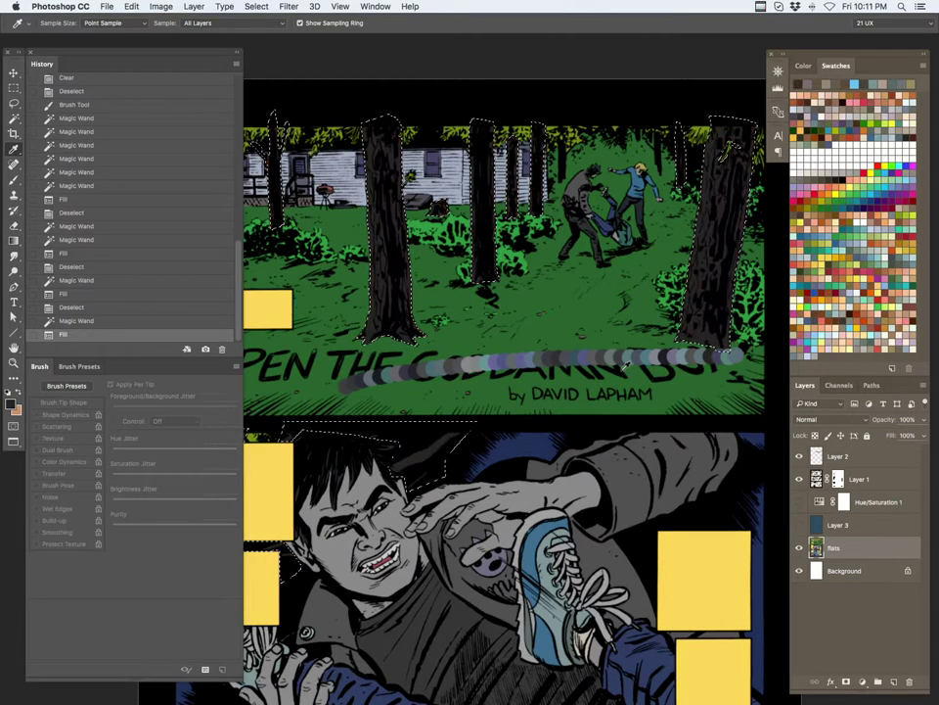
key(super+d)
Select the yellow-green foliage along the treetops and fill it with a muted gray-teal sampled from the jitter stroke
key(w)
click(256, 438)
key(i)
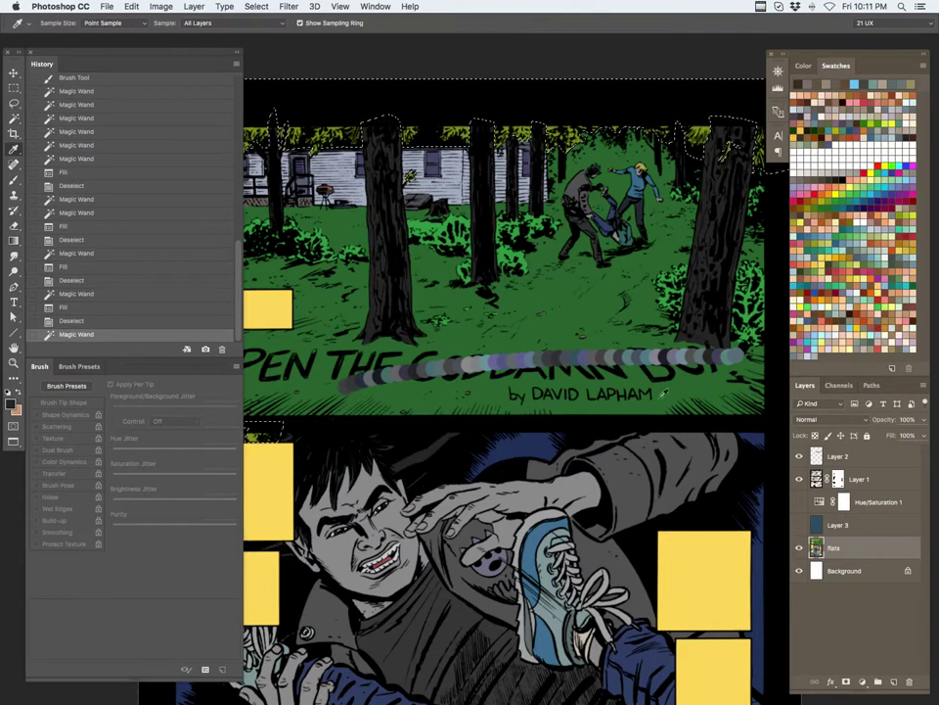
click(434, 365)
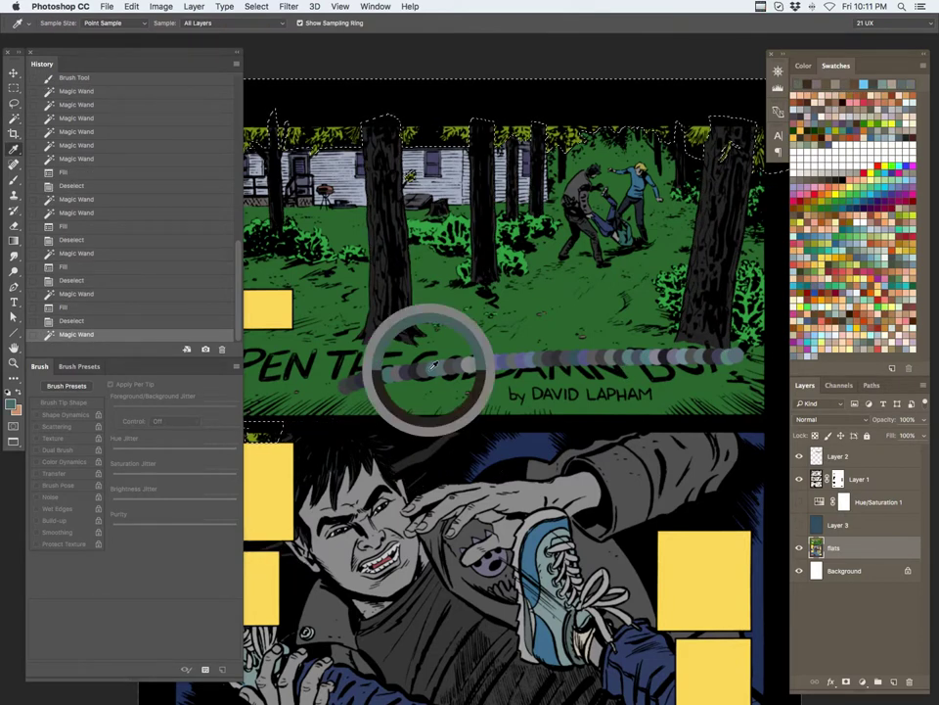
click(542, 356)
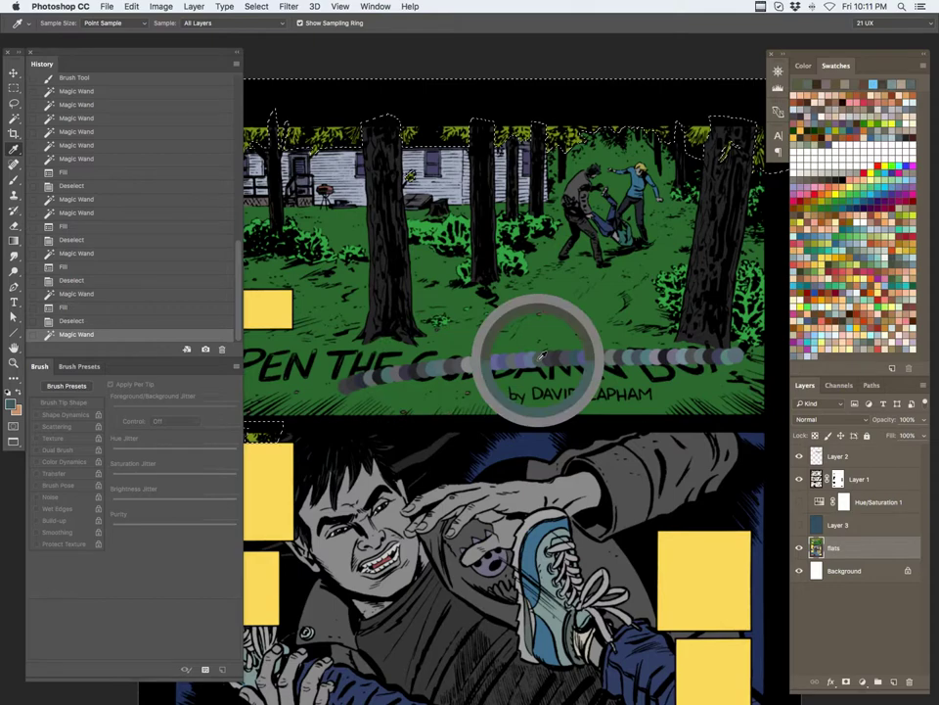
key(Tab)
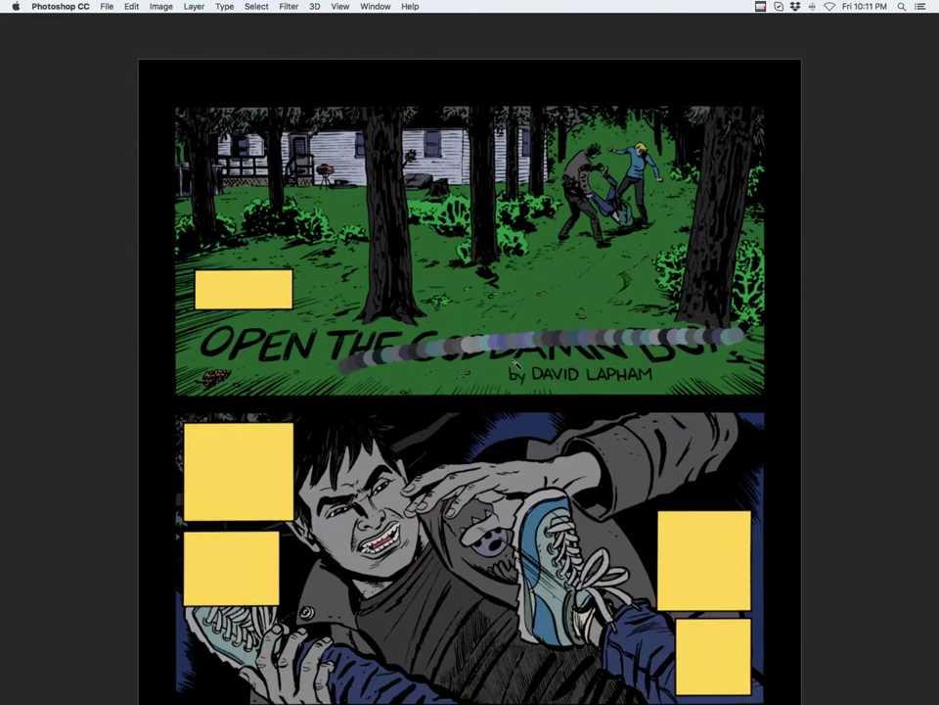
Select the green grass in the first panel, fill it with dark gray from the stroke's dark end, and deselect
click(516, 363)
key(i)
click(361, 360)
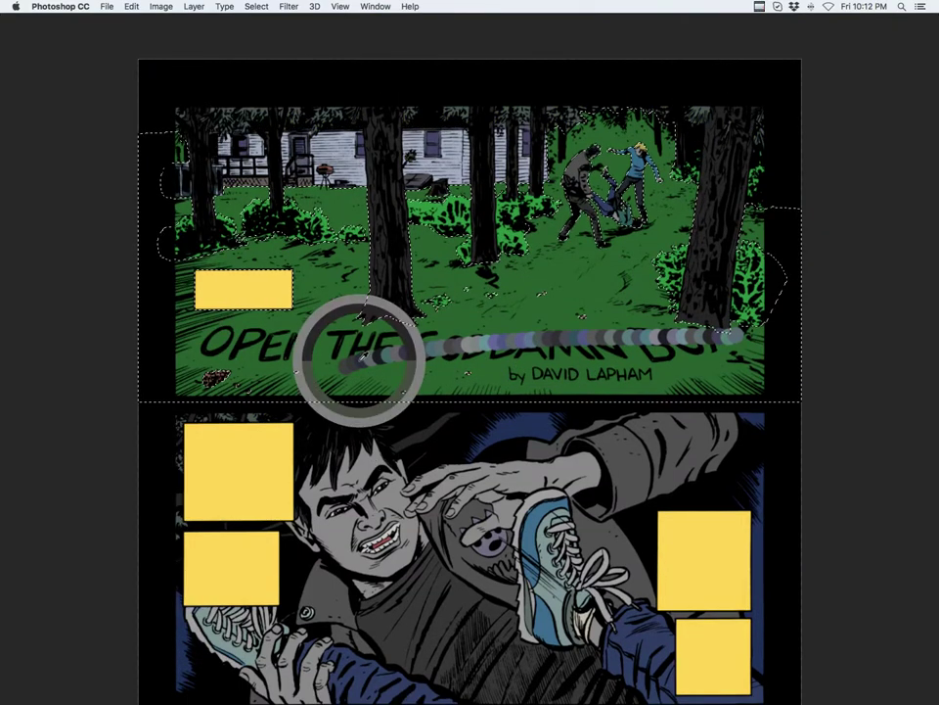
drag(360, 360, 352, 361)
key(alt+BackSpace)
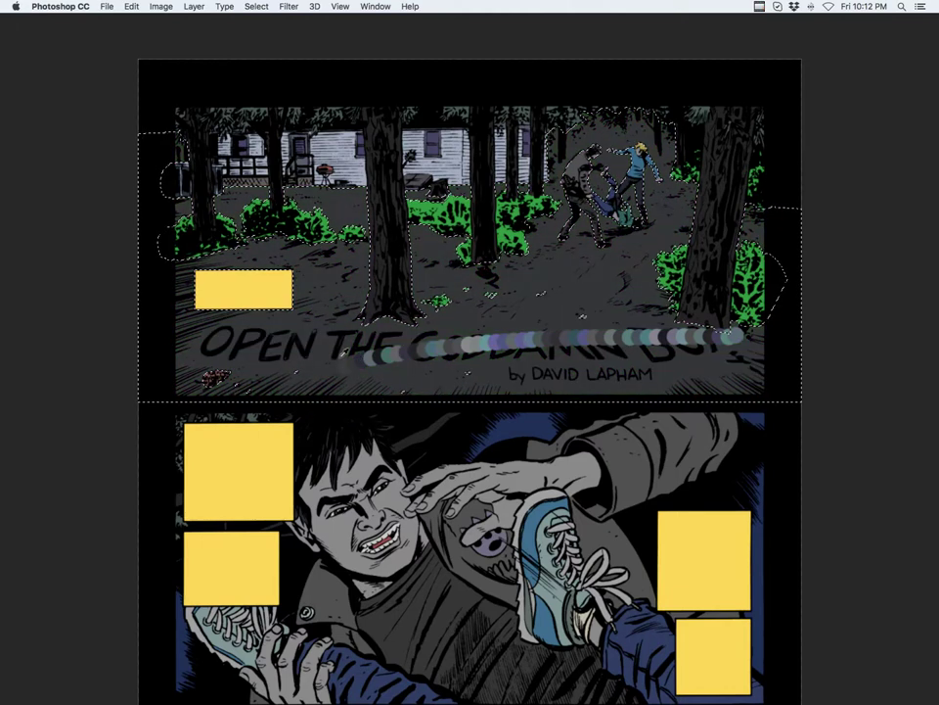
key(super+d)
Select the bright green bushes in the first panel, fill them with a muted gray-green, and deselect
click(440, 213)
click(226, 404)
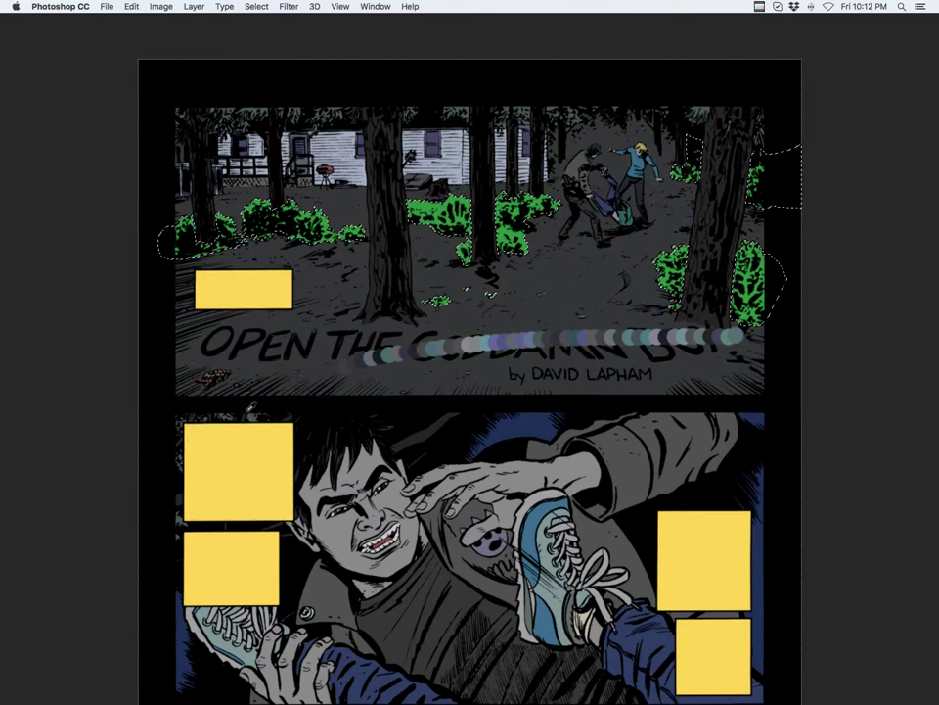
key(alt+BackSpace)
key(super+d)
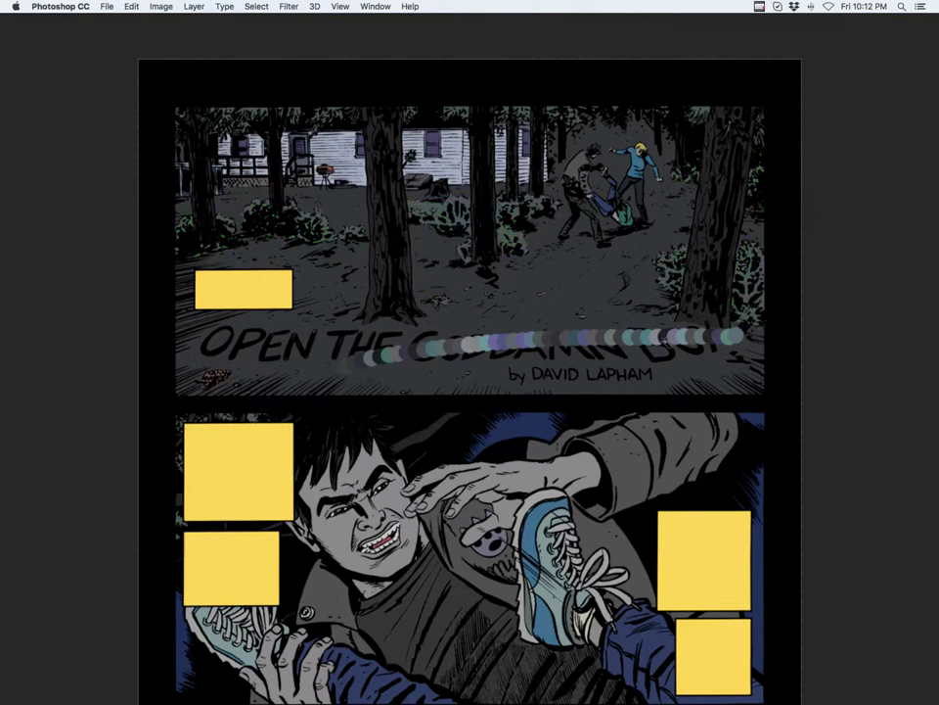
Select the sneaker's blue side sections in the second panel and fill them with a purple sampled from the jitter stroke
scroll(470, 382, down, 5)
click(550, 325)
drag(654, 348, 622, 415)
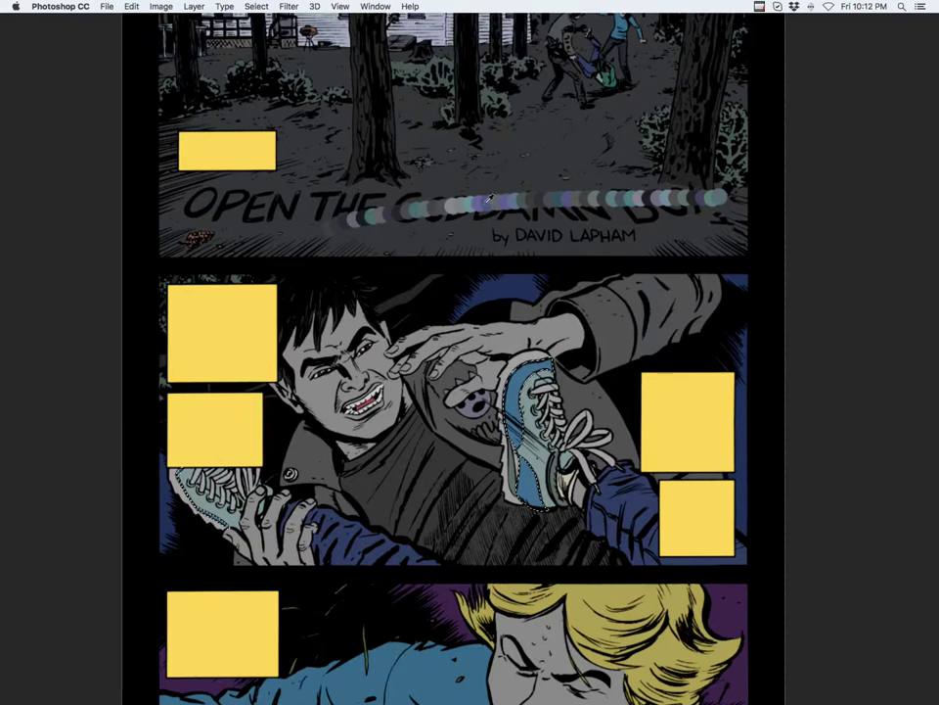
click(477, 206)
key(alt+BackSpace)
key(super+d)
Select the blue jeans areas, fill them with a dark navy-gray sampled from the jitter stroke, and deselect
click(573, 430)
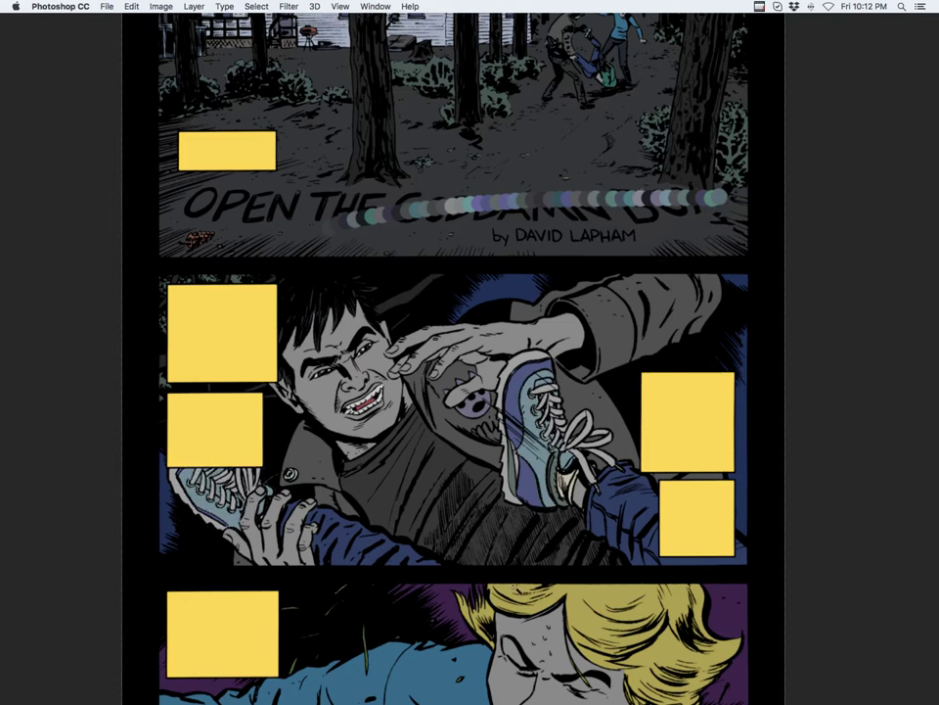
shift+click(704, 196)
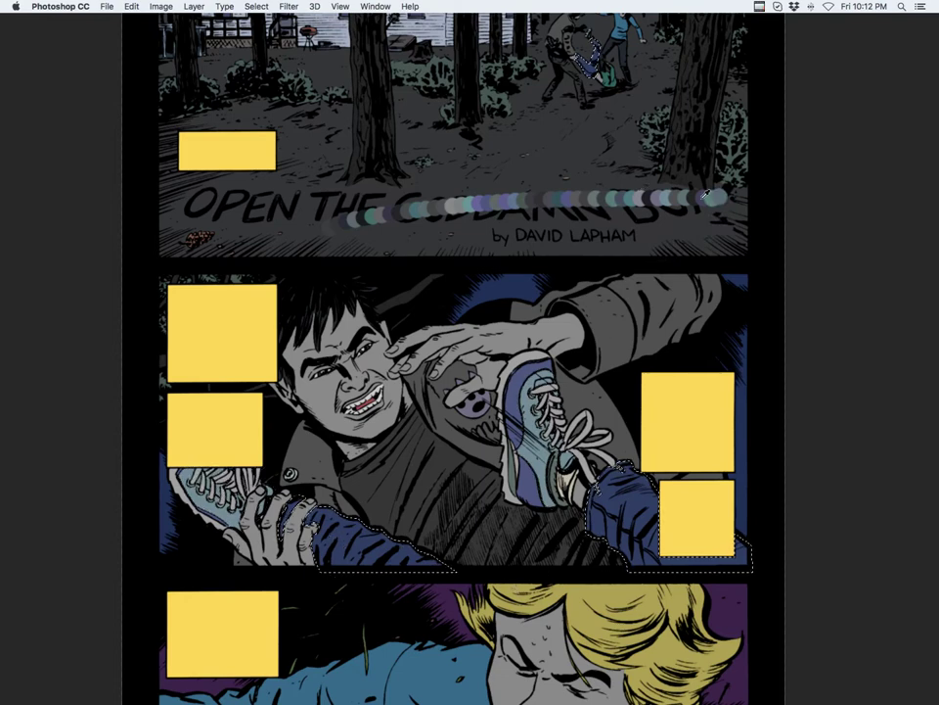
shift+click(340, 223)
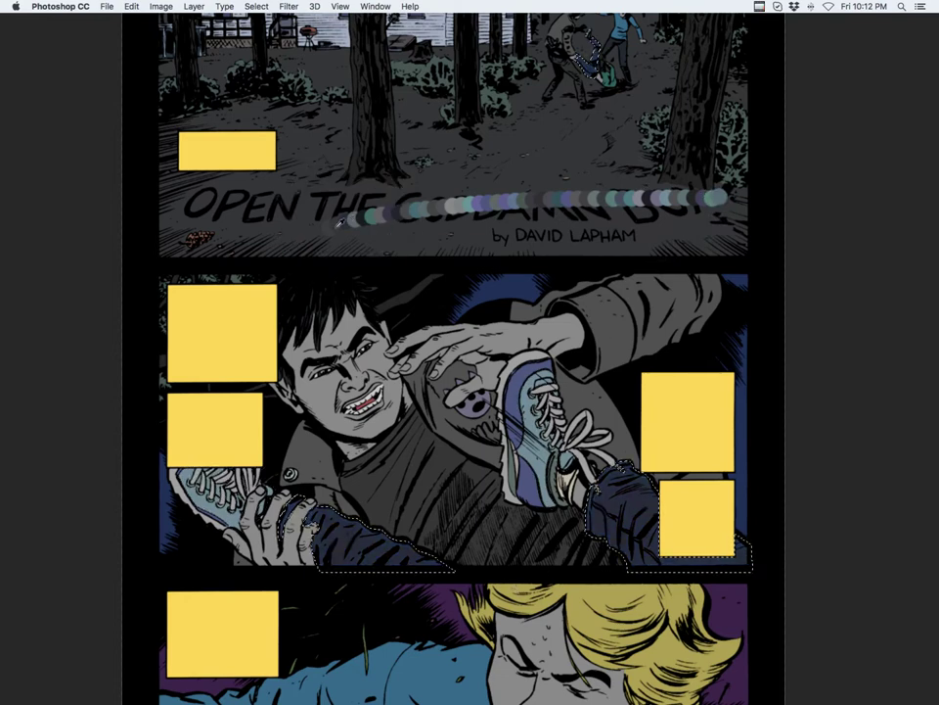
key(super+d)
Select the blond hair in the third panel and fill it with a light gray sampled from the jitter stroke
scroll(667, 371, down, 5)
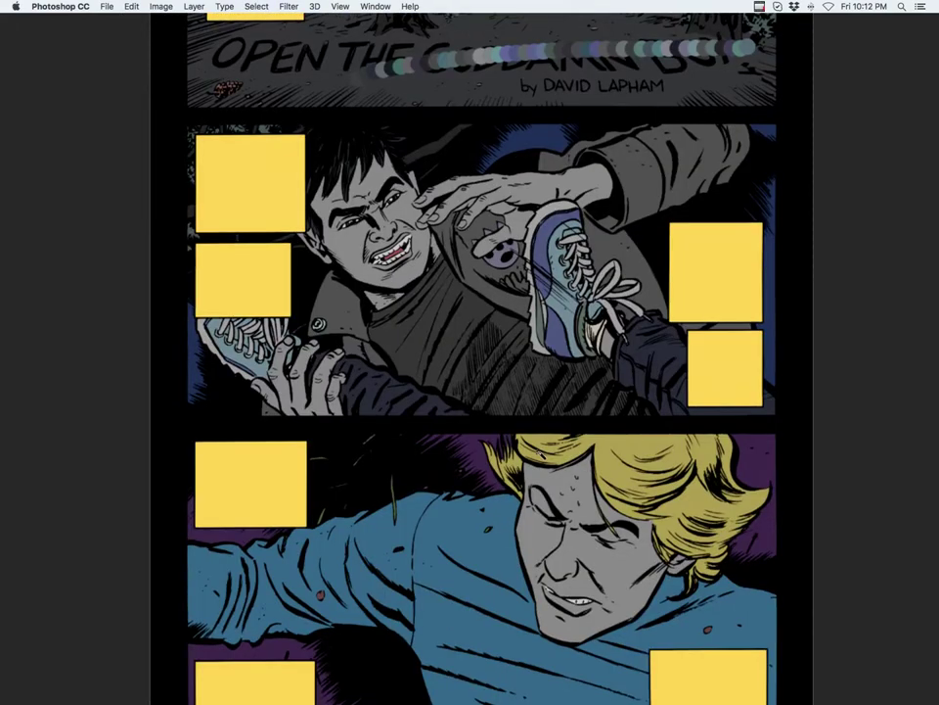
click(542, 454)
drag(625, 287, 621, 299)
scroll(480, 198, up, 5)
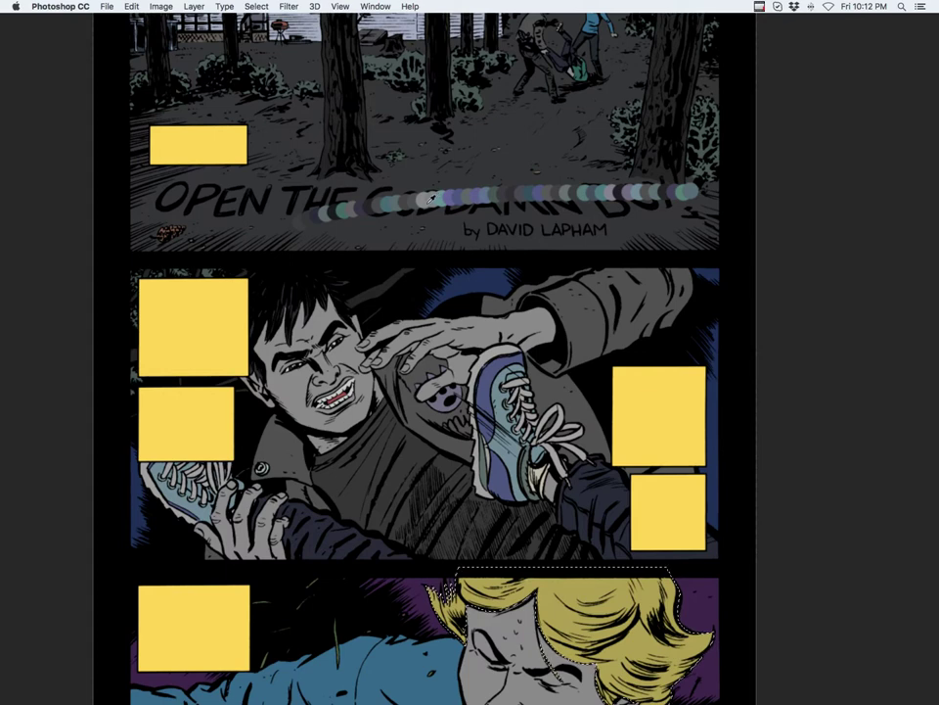
key(super+shift+u)
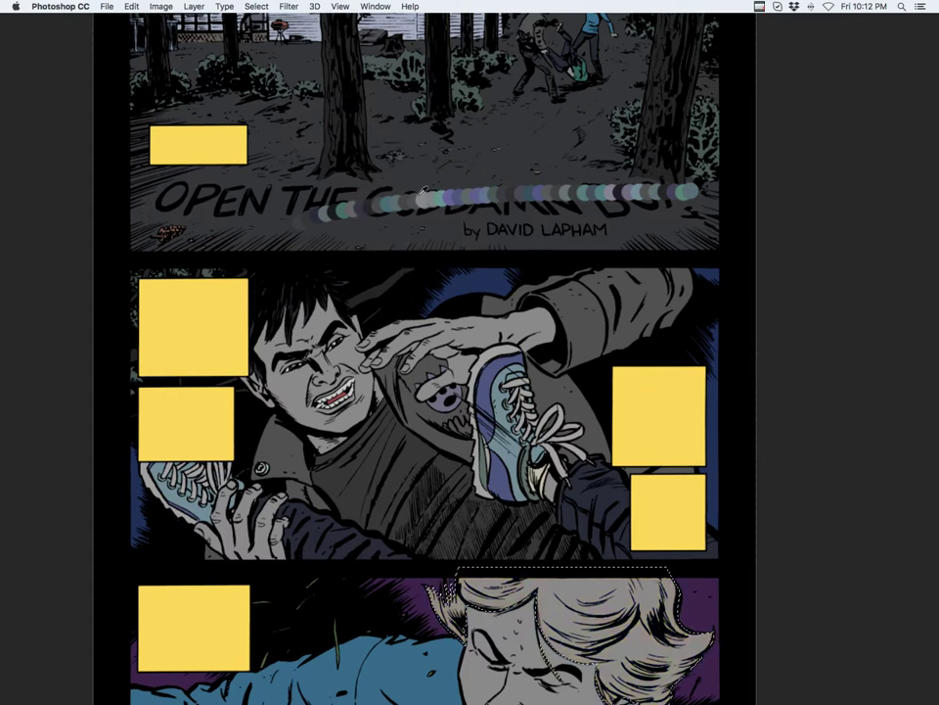
Refill the selected hair in the third panel with a muted gray-green sampled from the jitter stroke, and deselect
click(338, 215)
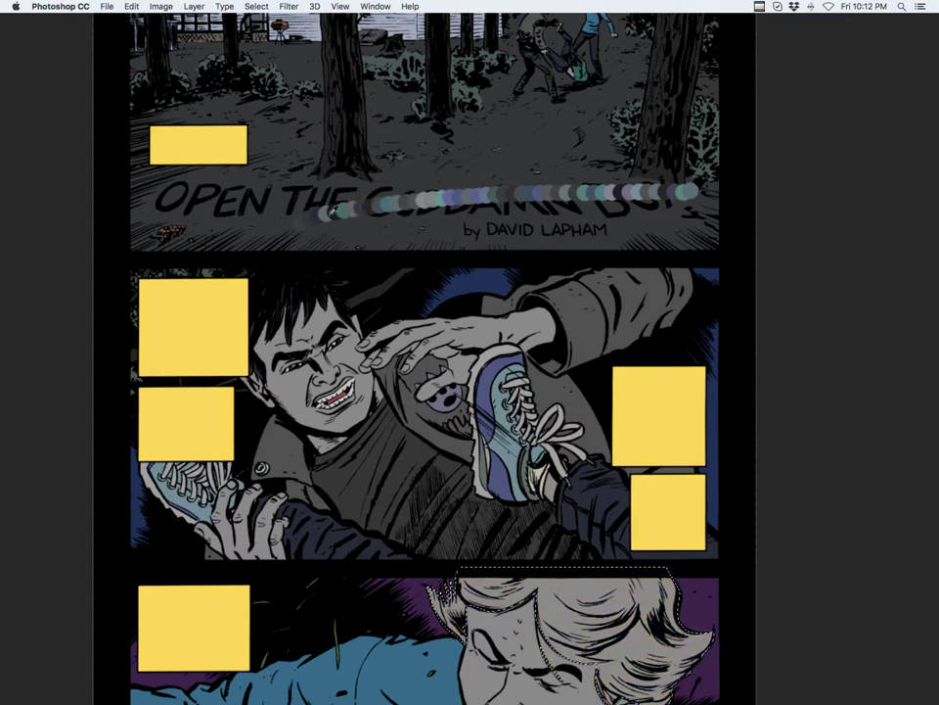
click(314, 209)
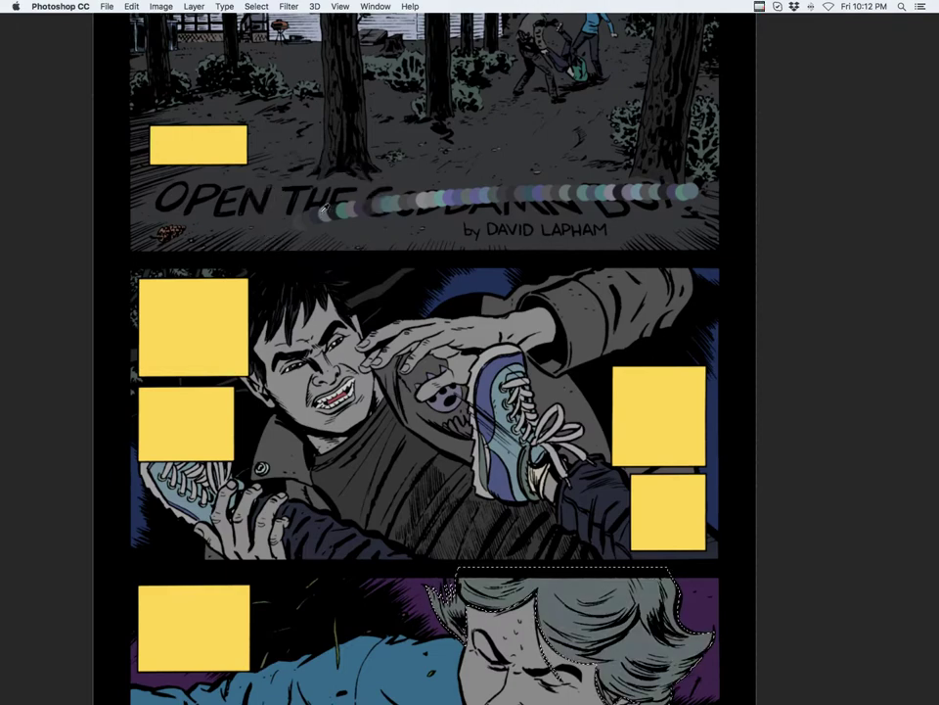
key(super+d)
drag(648, 487, 654, 381)
key(w)
click(597, 371)
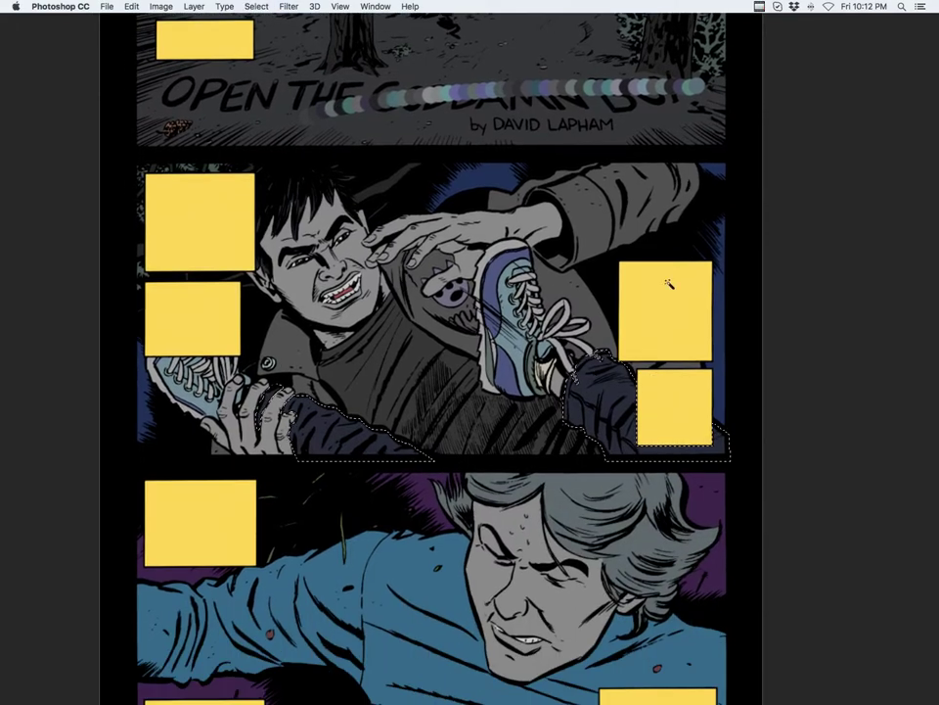
scroll(608, 429, up, 2)
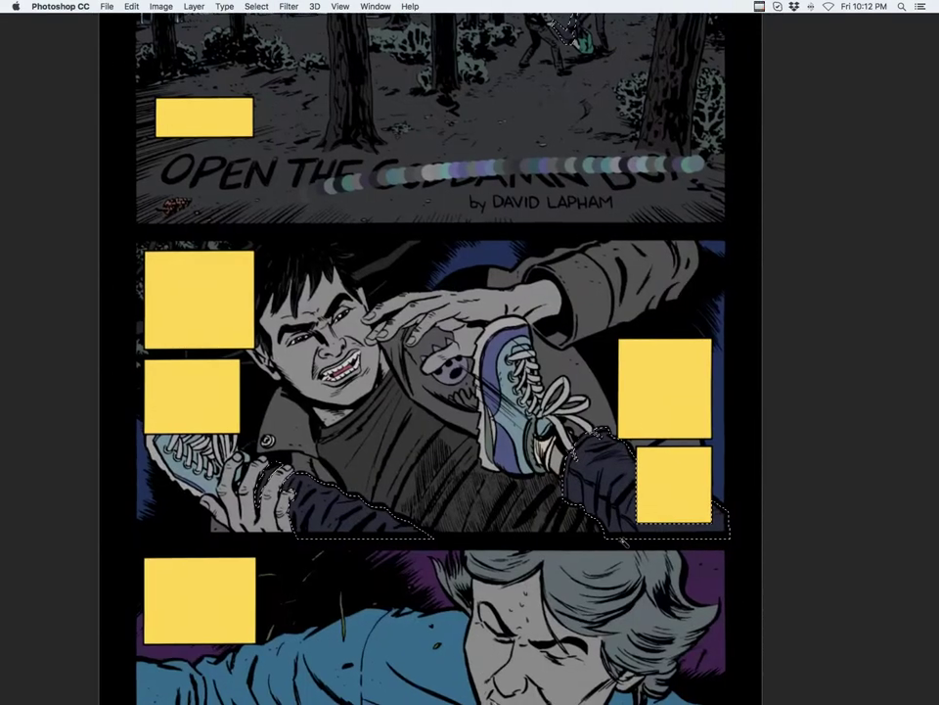
key(super+d)
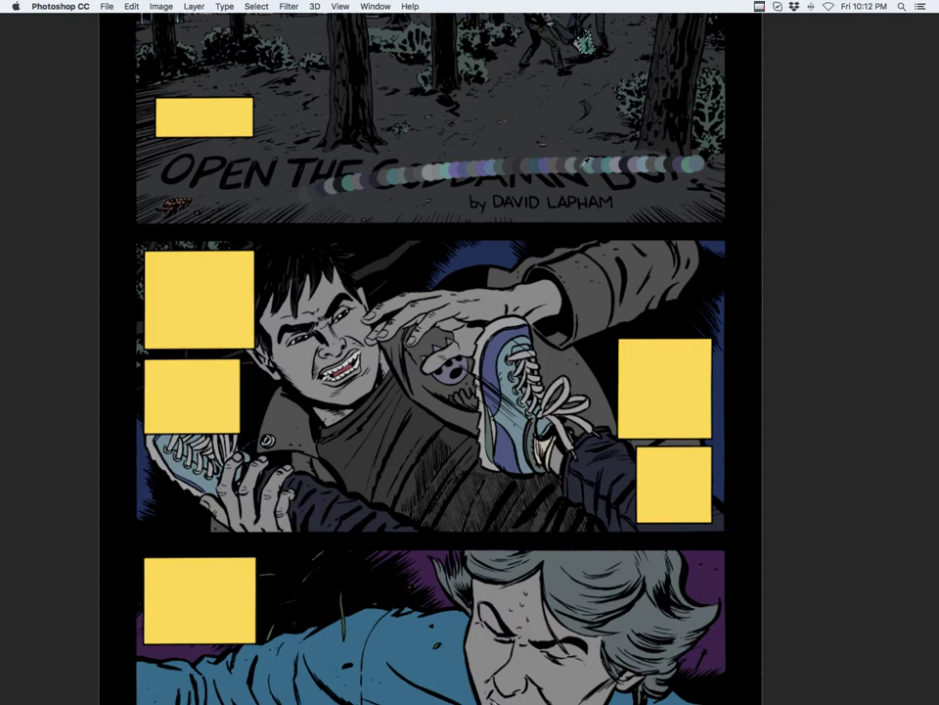
Fill the carried figure's green shirt in the first panel with a muted teal sampled from the jitter stroke
key(alt+BackSpace)
click(532, 166)
Select the blue shirt in the third panel, fill it with a dark navy sampled from the jitter stroke, and deselect
drag(623, 279, 572, 498)
scroll(553, 553, down, 5)
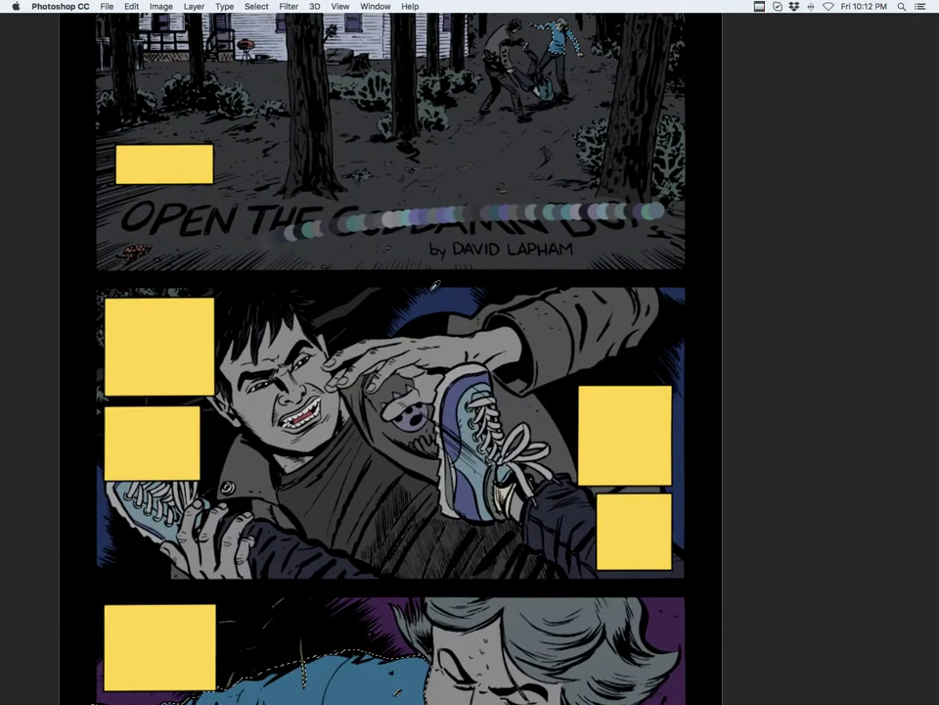
click(278, 221)
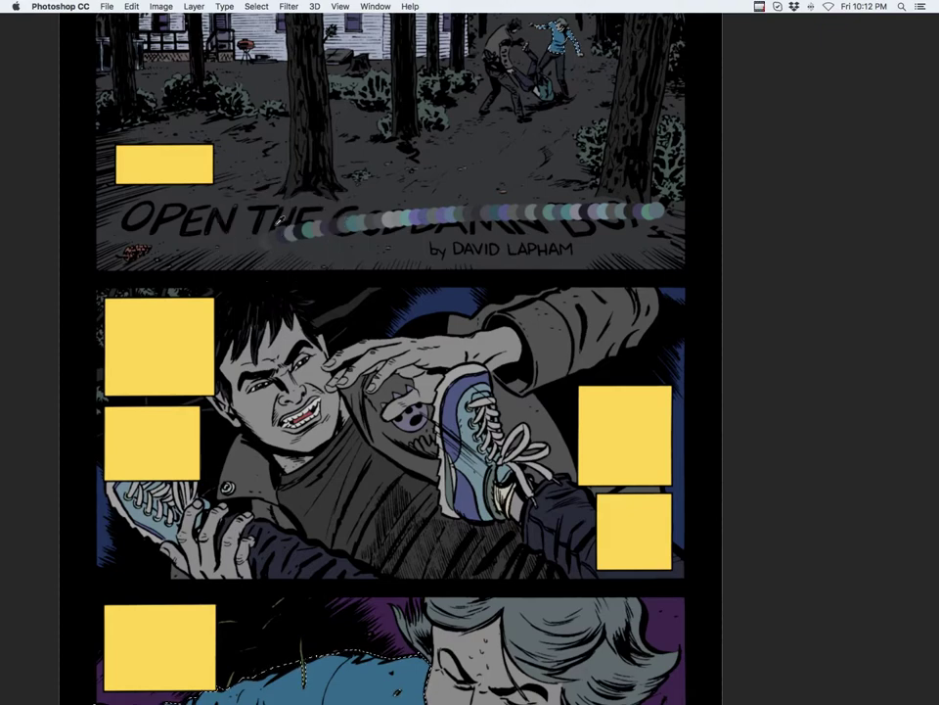
key(alt+BackSpace)
drag(589, 488, 609, 268)
key(super+d)
Select the purple background of the third panel and fill it with a purple-blue sampled from the jitter stroke
click(687, 202)
drag(673, 292, 674, 322)
key(super+d)
scroll(673, 322, up, 4)
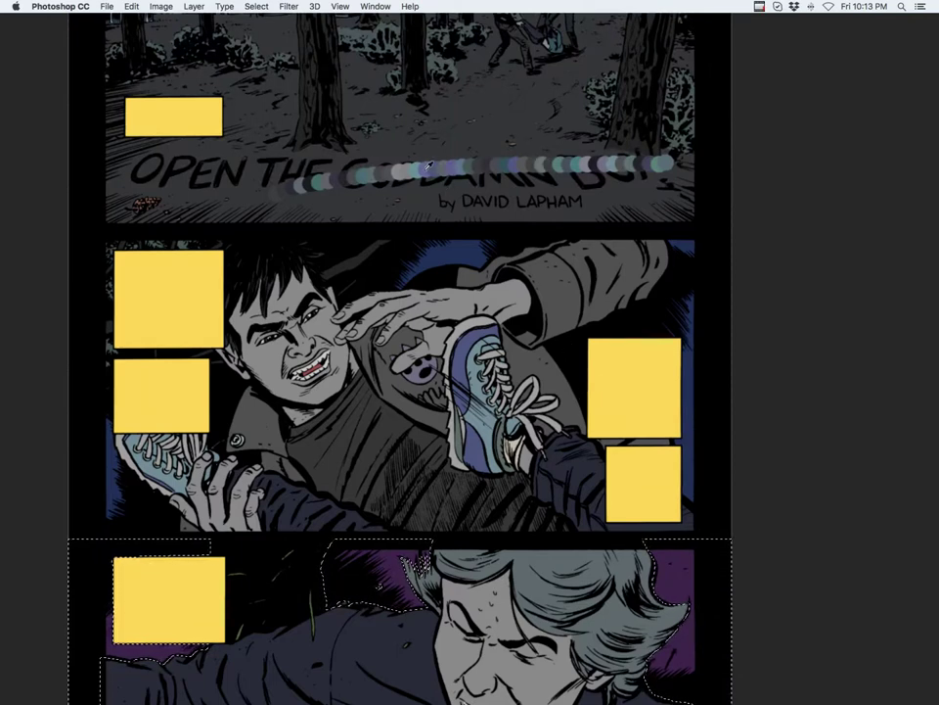
key(alt+BackSpace)
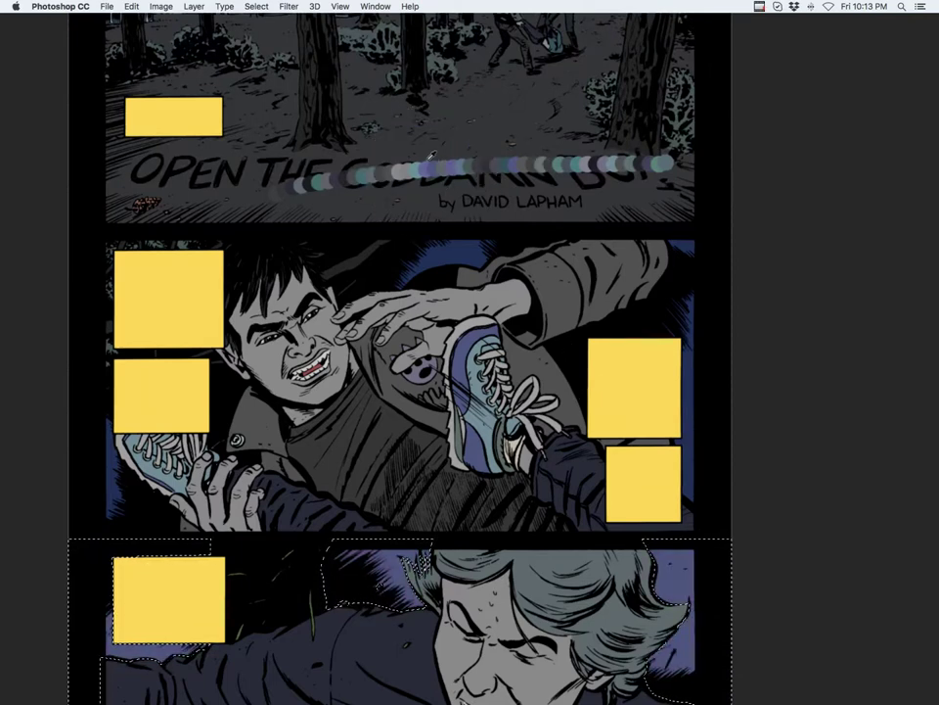
Darken the third panel's background with Hue/Saturation at hue -8, saturation +6 and lightness -39, and deselect
key(super+u)
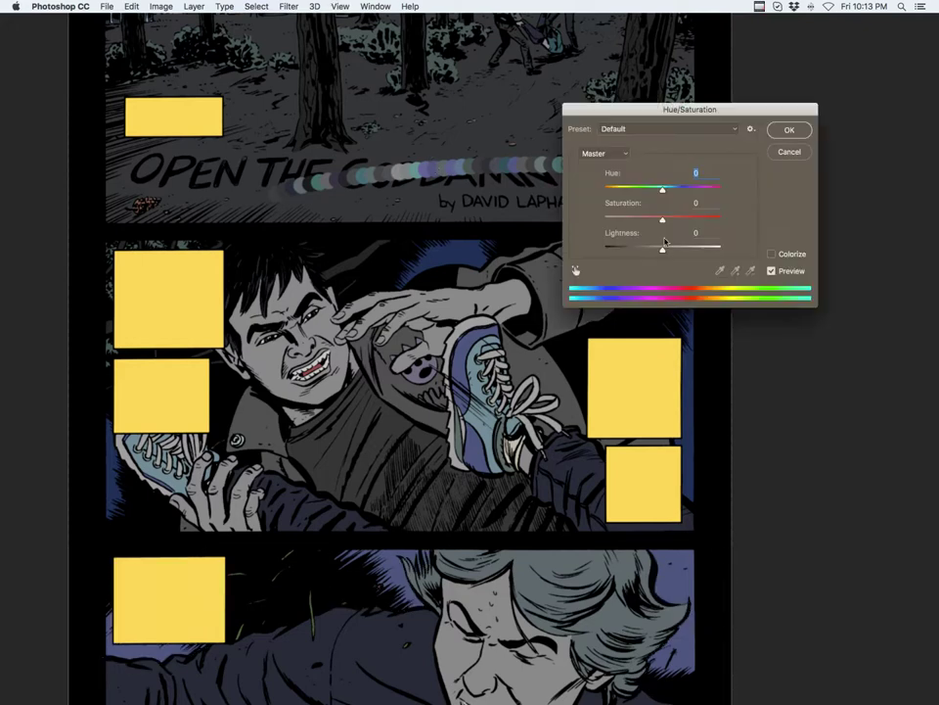
drag(654, 253, 659, 192)
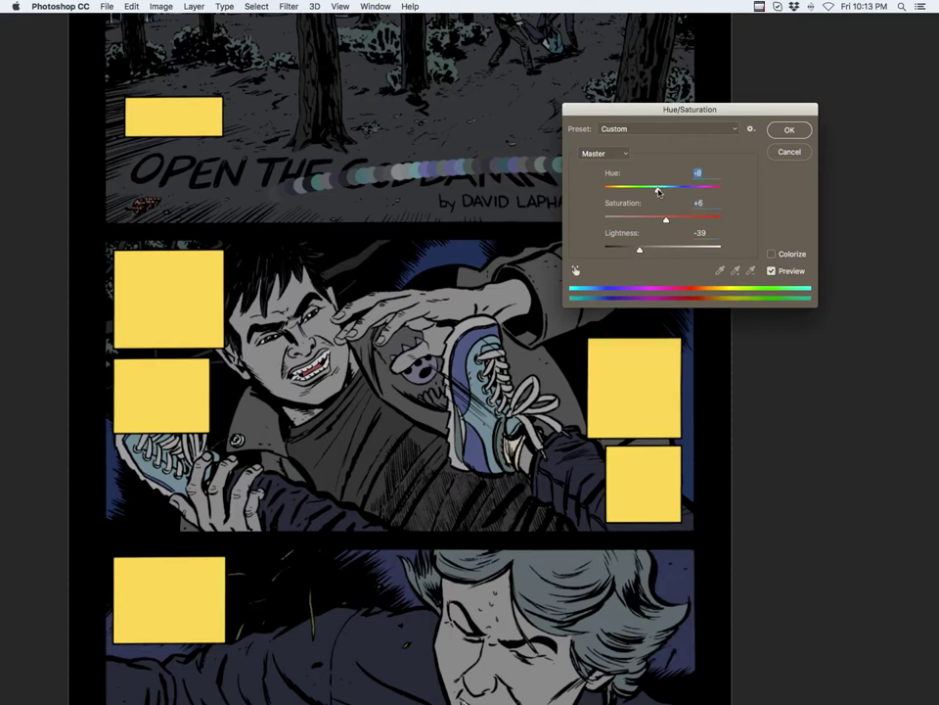
click(785, 129)
key(super+d)
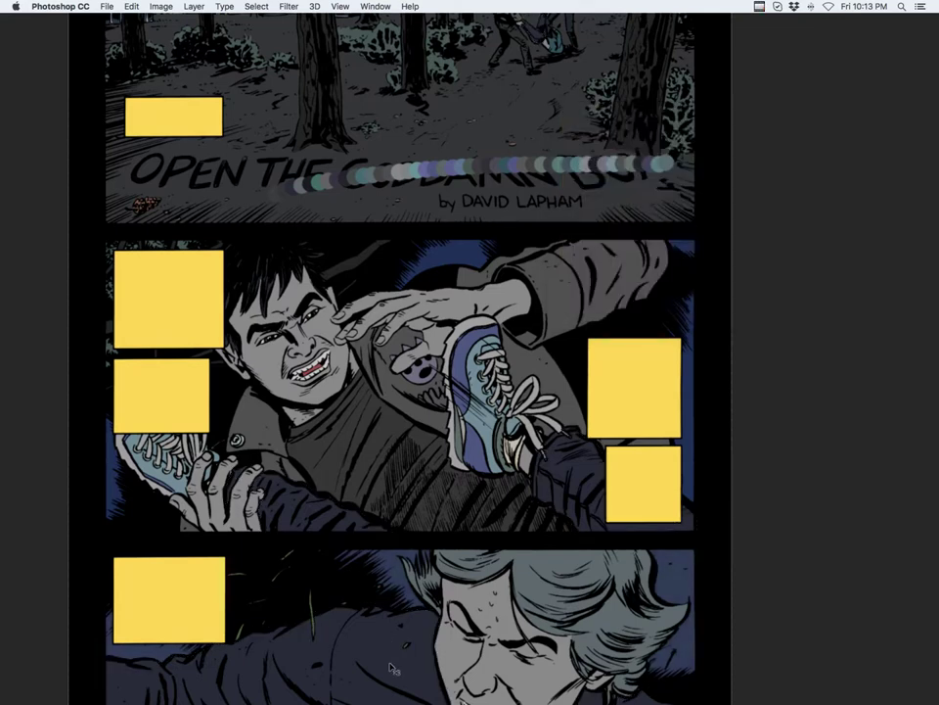
Select the navy shirt in the first and third panels, subtracting the matching jeans areas from the selection with the Lasso
drag(604, 406, 630, 256)
drag(617, 344, 603, 343)
scroll(604, 344, down, 2)
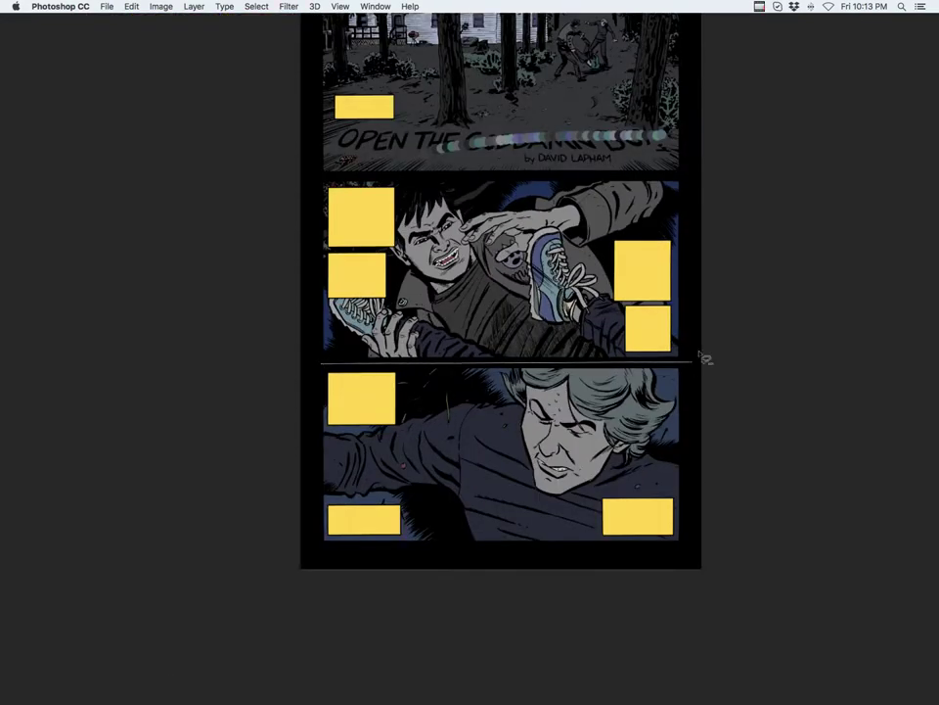
drag(701, 358, 114, 455)
drag(675, 318, 628, 485)
scroll(554, 200, up, 4)
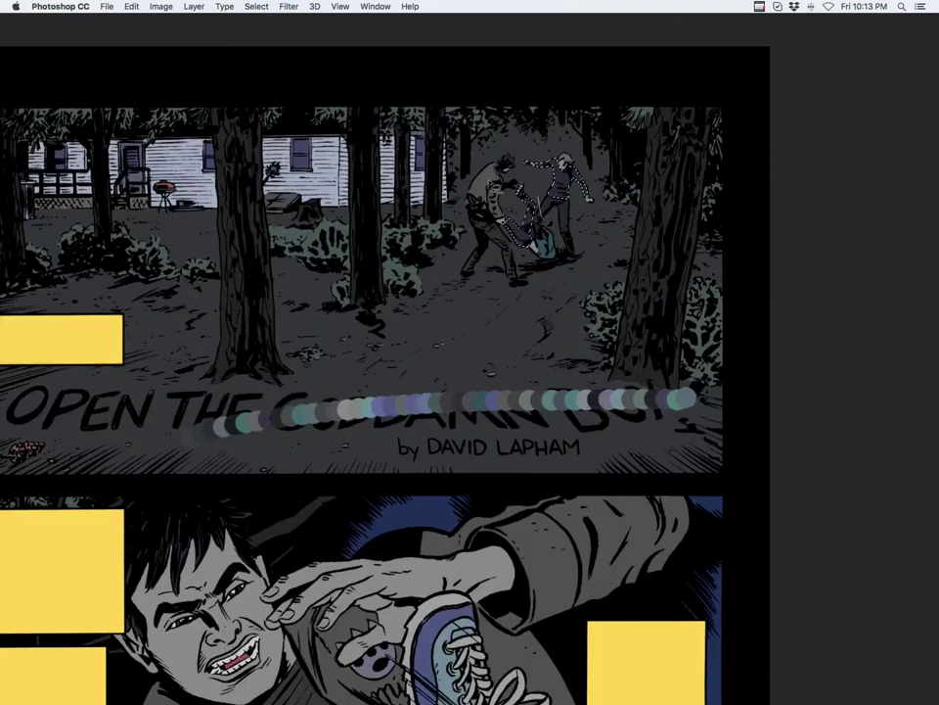
scroll(574, 329, down, 5)
key(super+u)
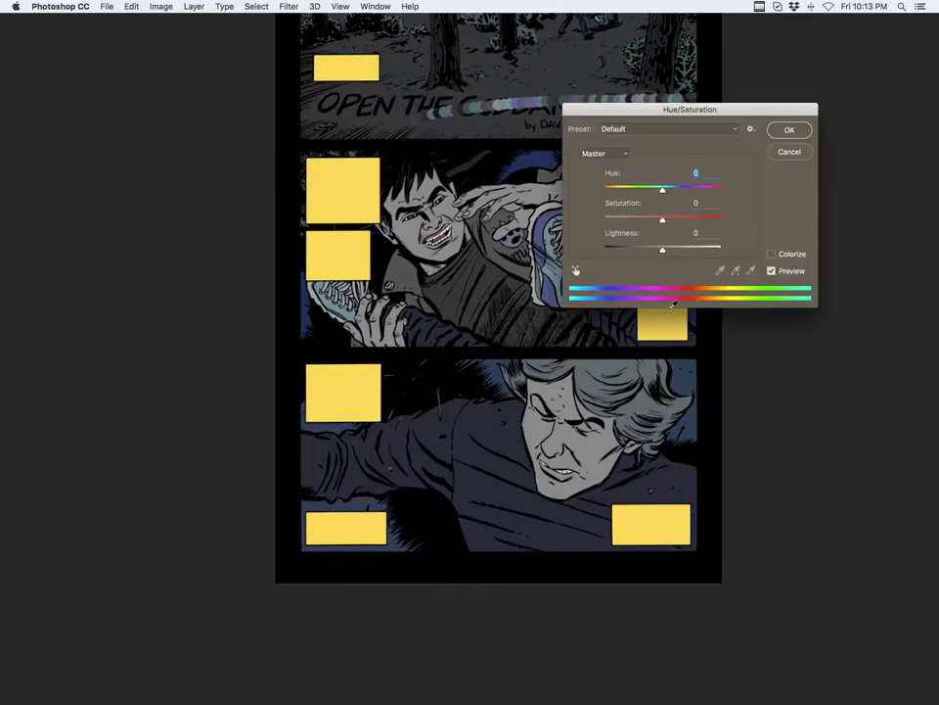
mouse_move(670, 251)
mouse_down()
mouse_move(681, 222)
mouse_move(661, 250)
mouse_up()
drag(664, 192, 674, 186)
click(789, 153)
Fill the selected shirt with a muted teal sampled from the jitter stroke
key(super+0)
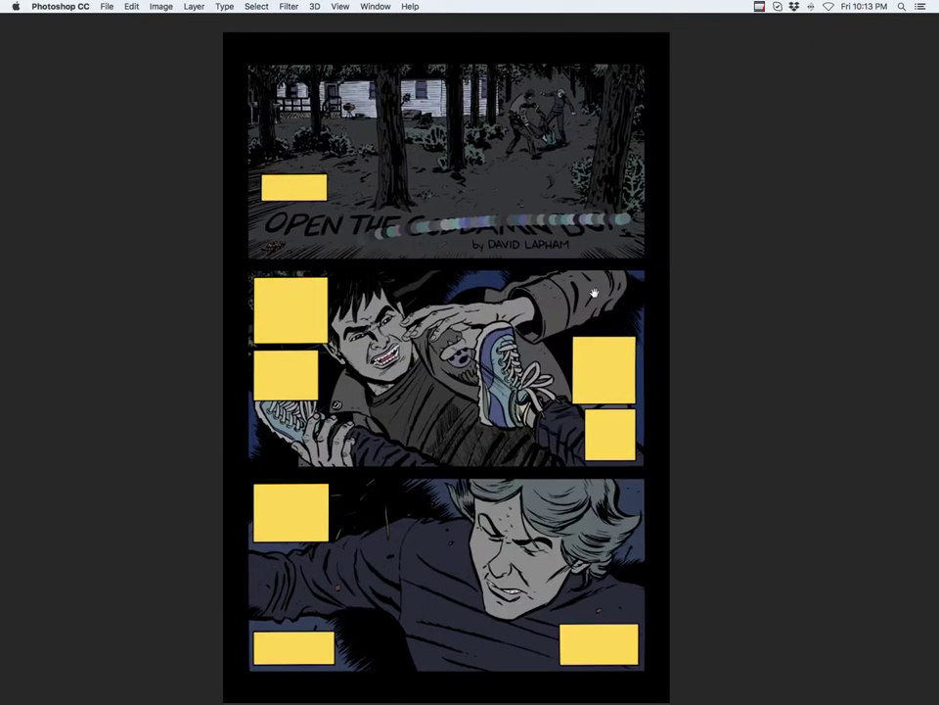
click(423, 223)
key(alt+BackSpace)
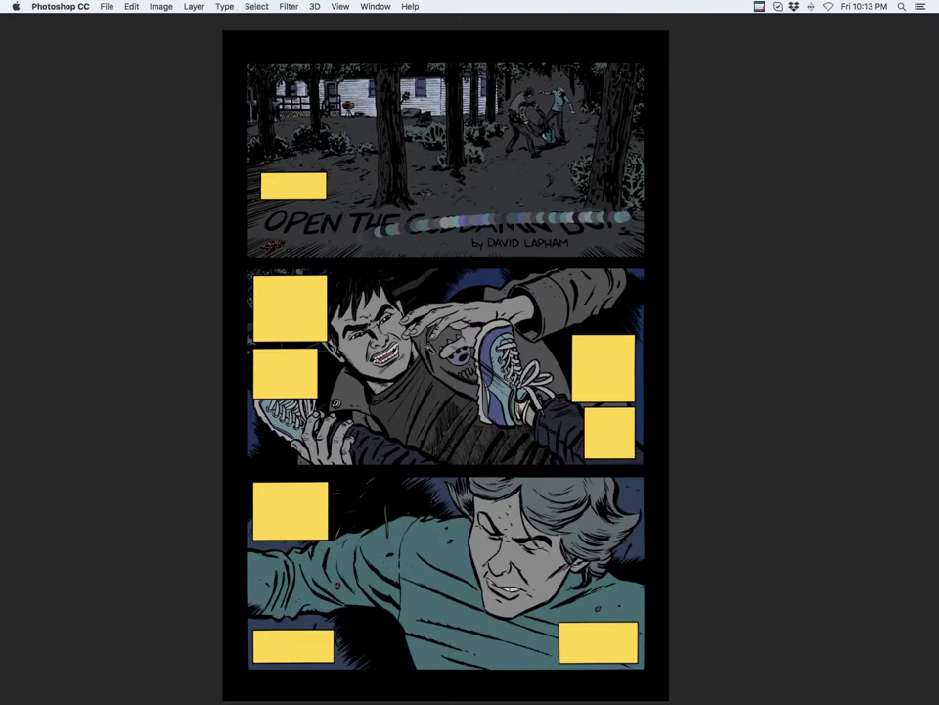
Warm the gray jacket in the first and second panels to a muted brown with Color Balance
key(super+b)
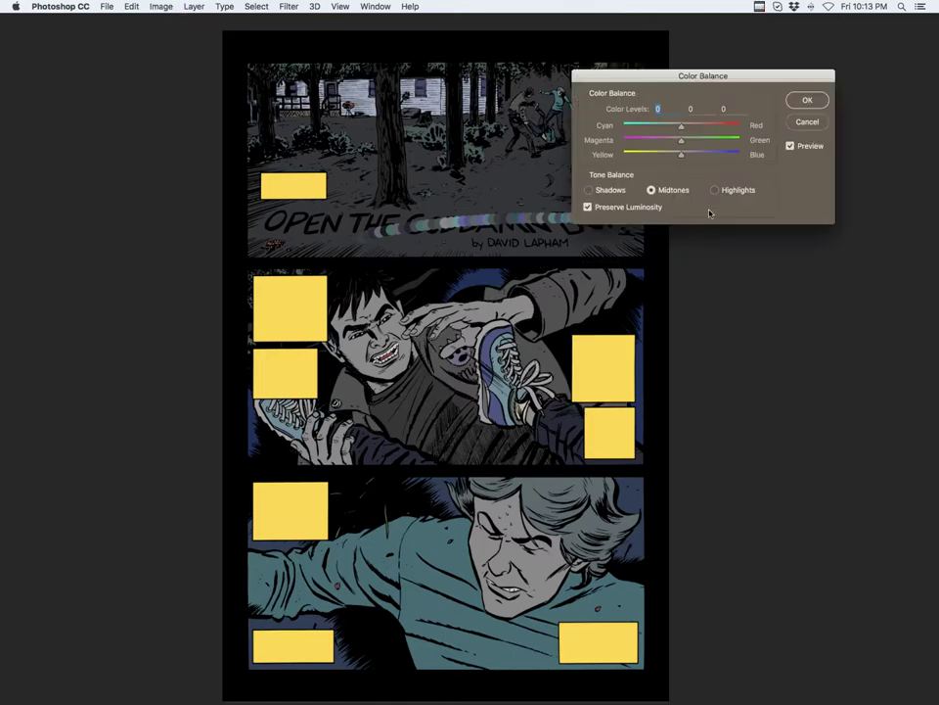
drag(683, 127, 676, 157)
click(806, 100)
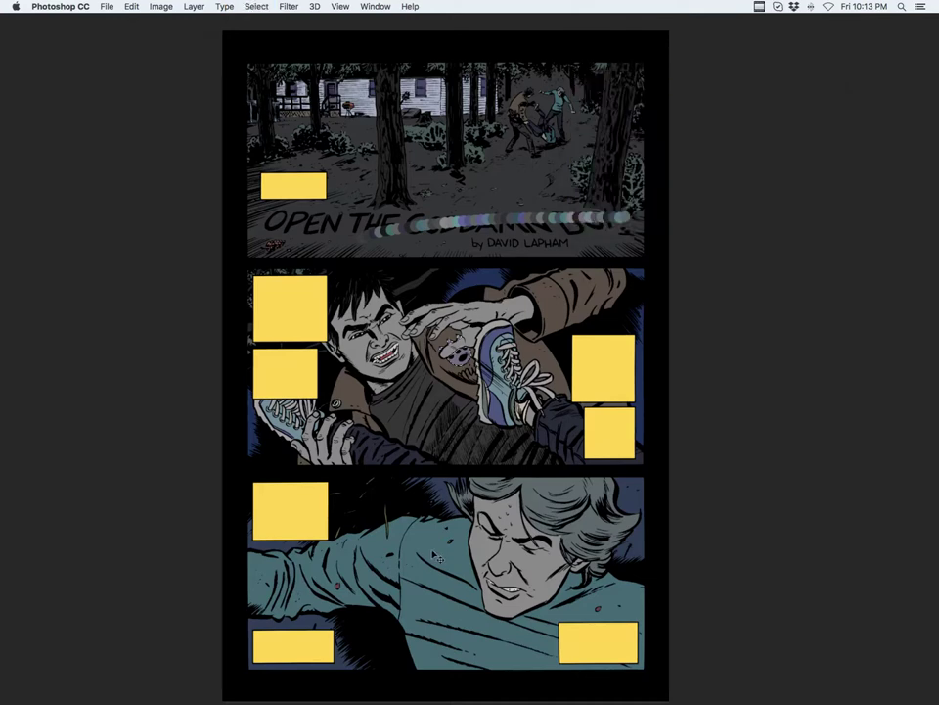
Shift the color balance of a further selected area of the flats, and deselect
key(super+b)
mouse_move(684, 128)
mouse_down()
mouse_move(673, 157)
mouse_move(688, 145)
mouse_up()
key(Return)
key(super+d)
Mute the sneaker's purple and teal sections with Hue/Saturation at saturation -28 and lightness -25
key(super+h)
key(super+b)
drag(663, 247, 636, 221)
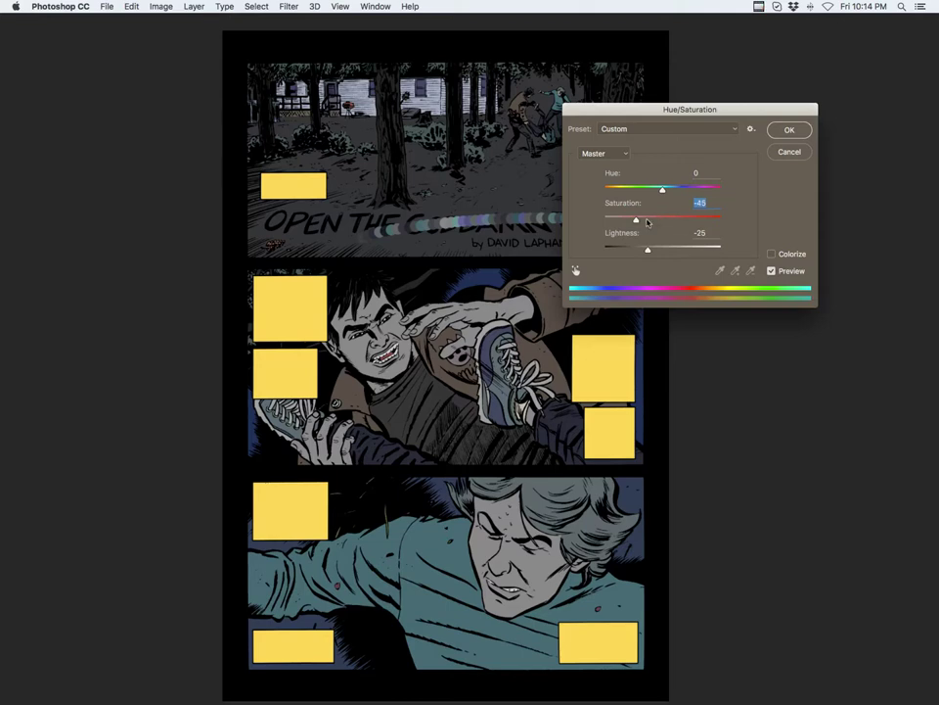
click(647, 222)
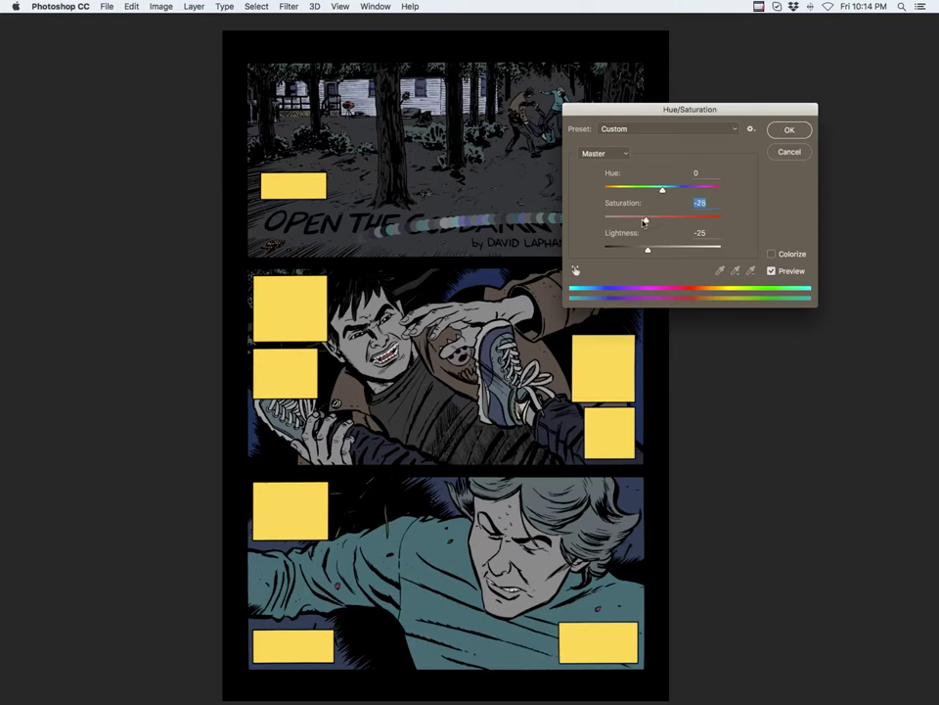
click(789, 130)
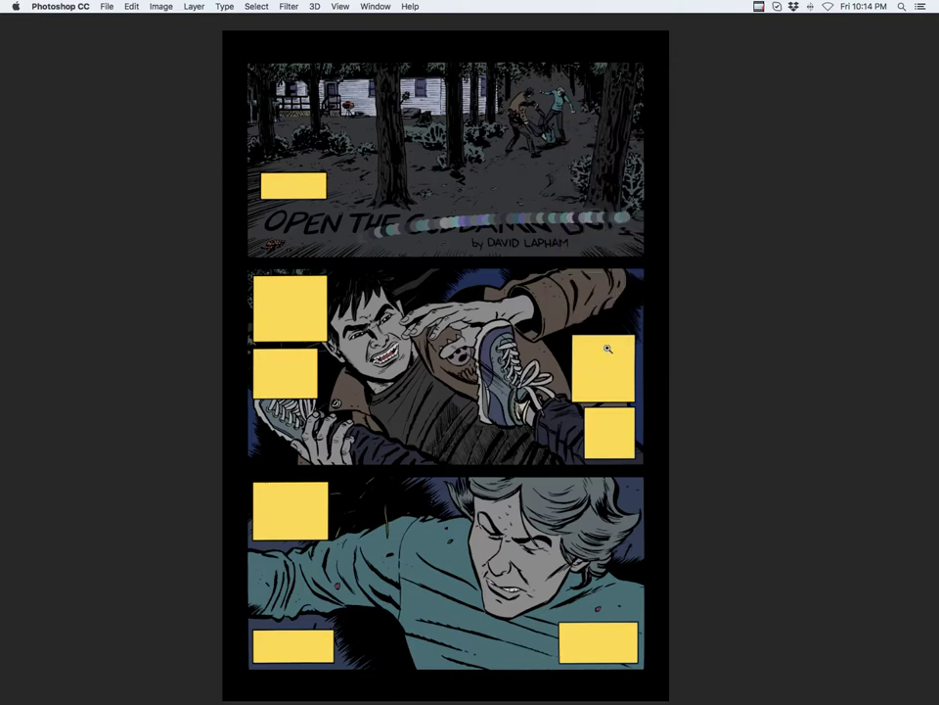
Select the blue background of the second panel, fill it with a muted purple-blue sampled from the jitter stroke, and deselect
scroll(586, 358, down, 3)
key(Tab)
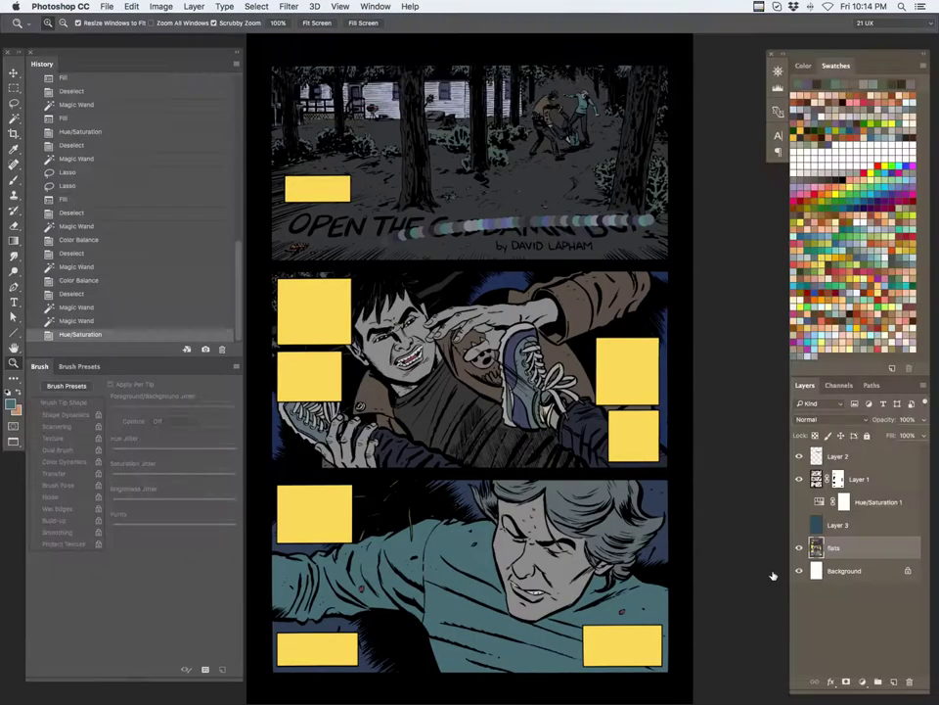
click(502, 285)
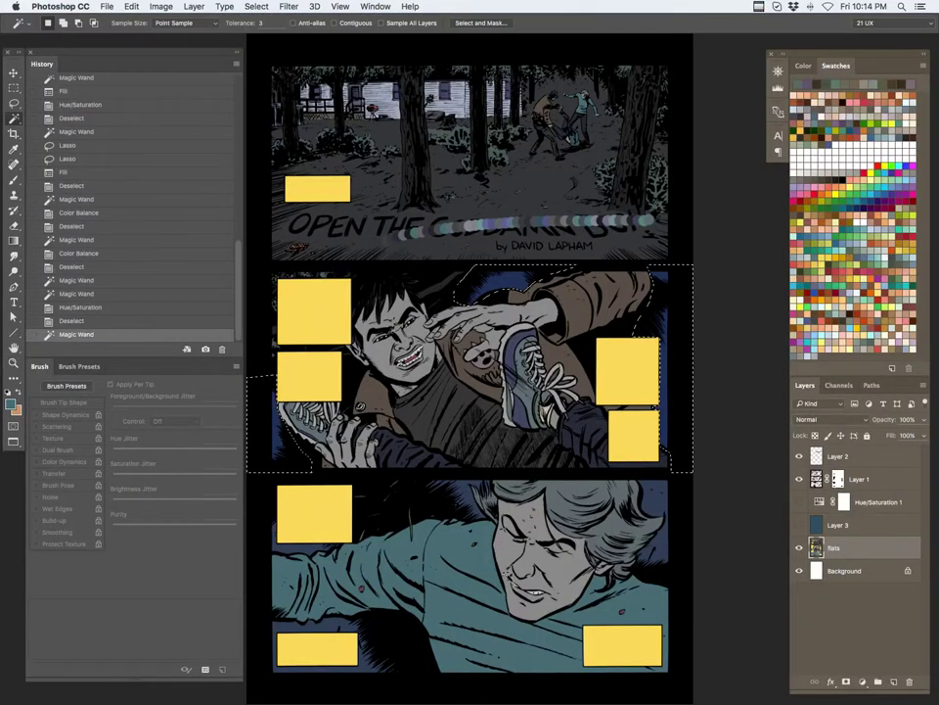
key(i)
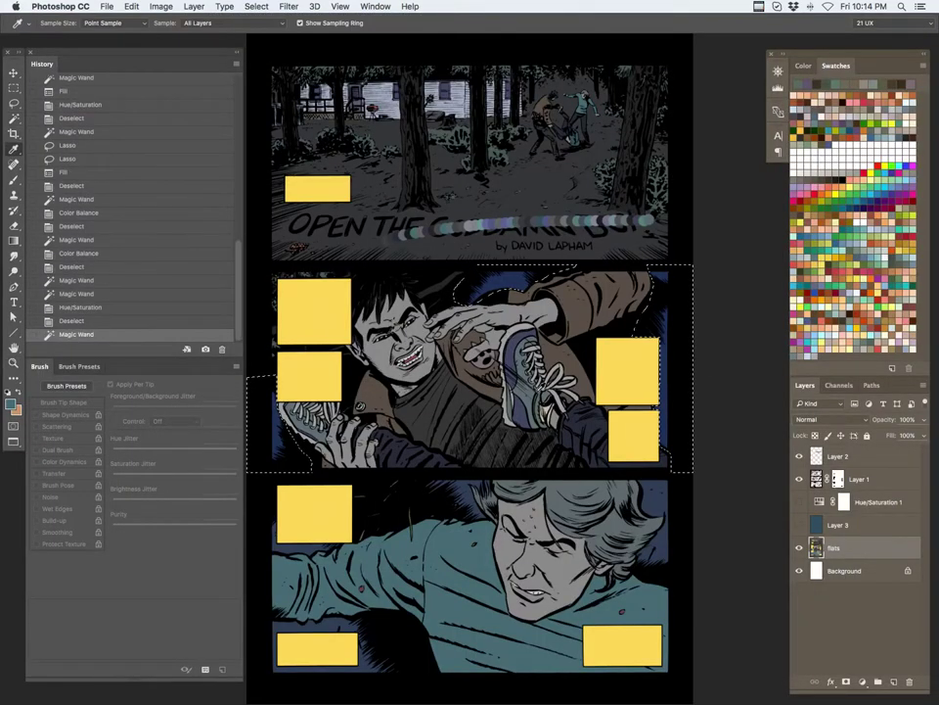
click(379, 221)
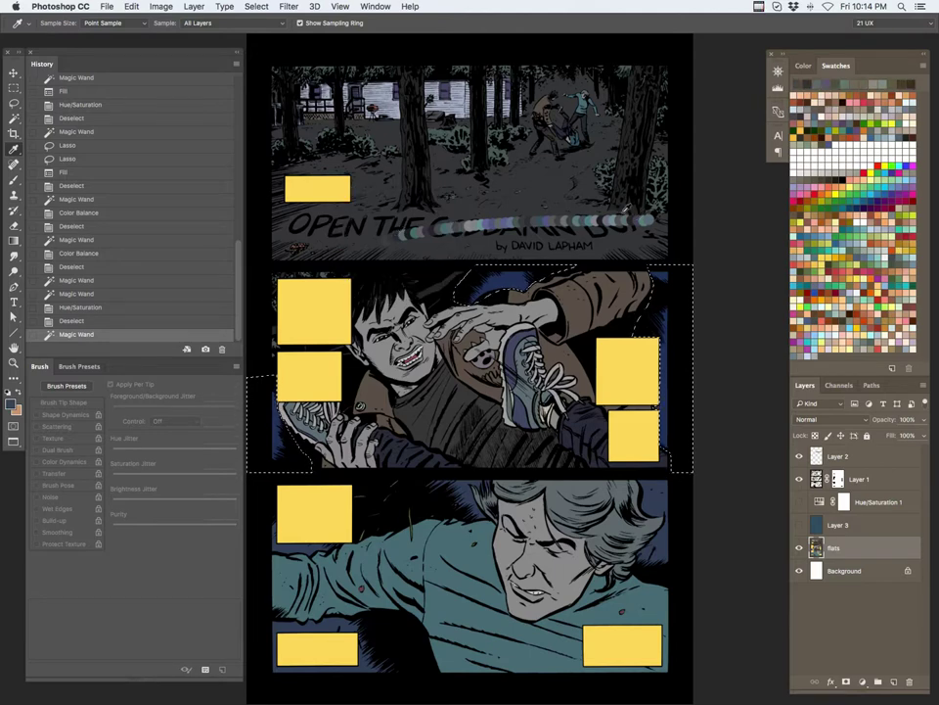
key(alt+BackSpace)
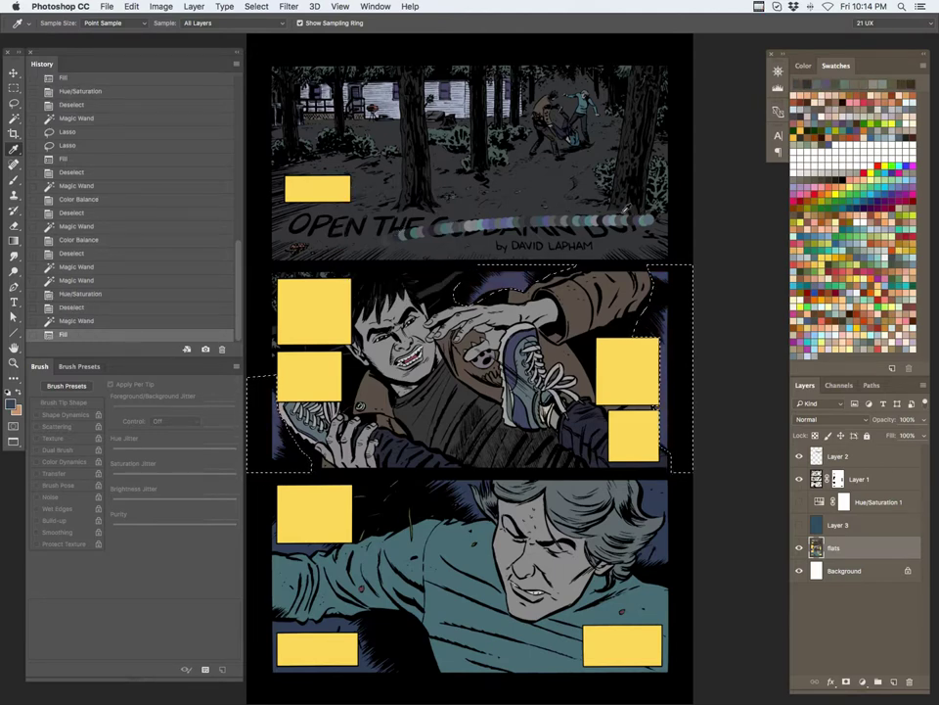
key(ctrl+d)
Select the gray skin areas, warm them slightly with Color Balance, and deselect
key(z)
drag(609, 340, 594, 340)
drag(598, 404, 567, 380)
key(w)
click(543, 455)
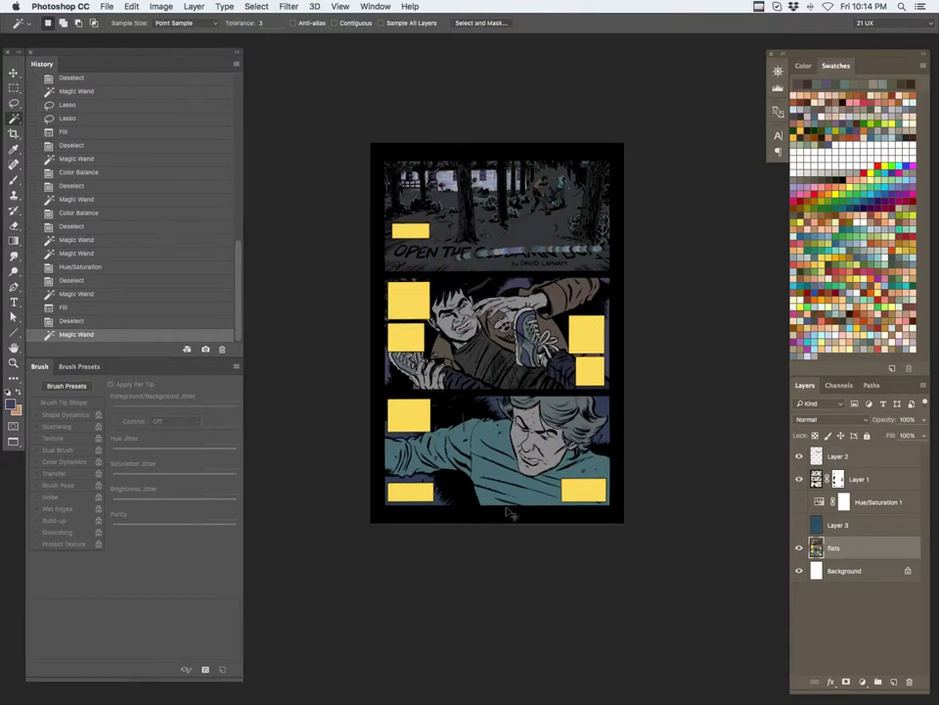
key(super+b)
drag(682, 126, 677, 153)
click(807, 101)
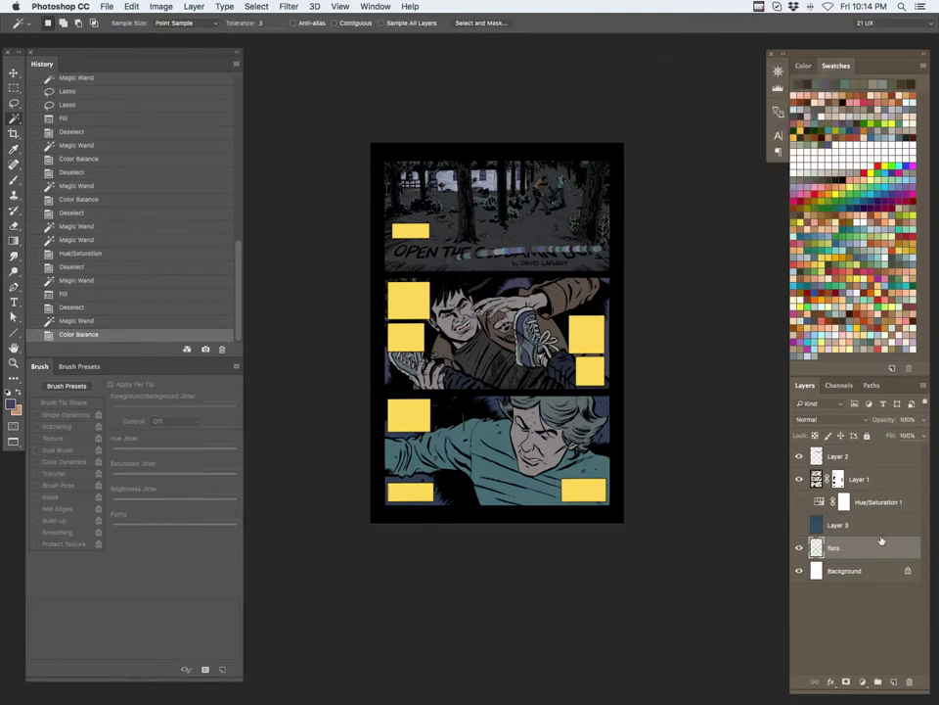
key(ctrl+d)
Select the dark gray ground of the first panel, hide the selection outline, and try adjusting its color balance
key(z)
drag(616, 241, 608, 243)
key(w)
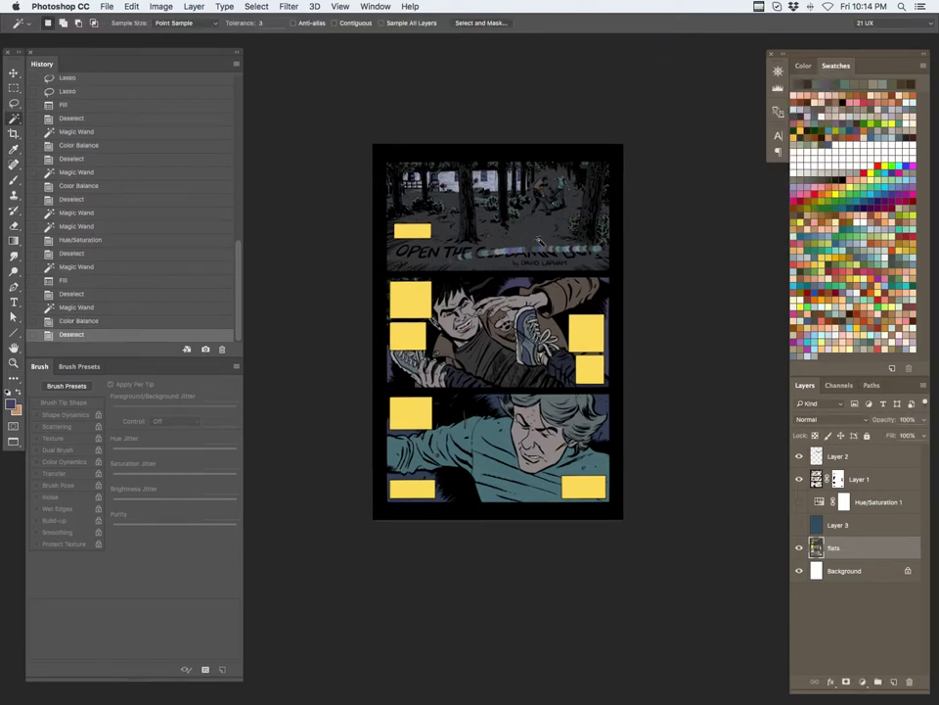
click(541, 237)
key(super+h)
key(super+b)
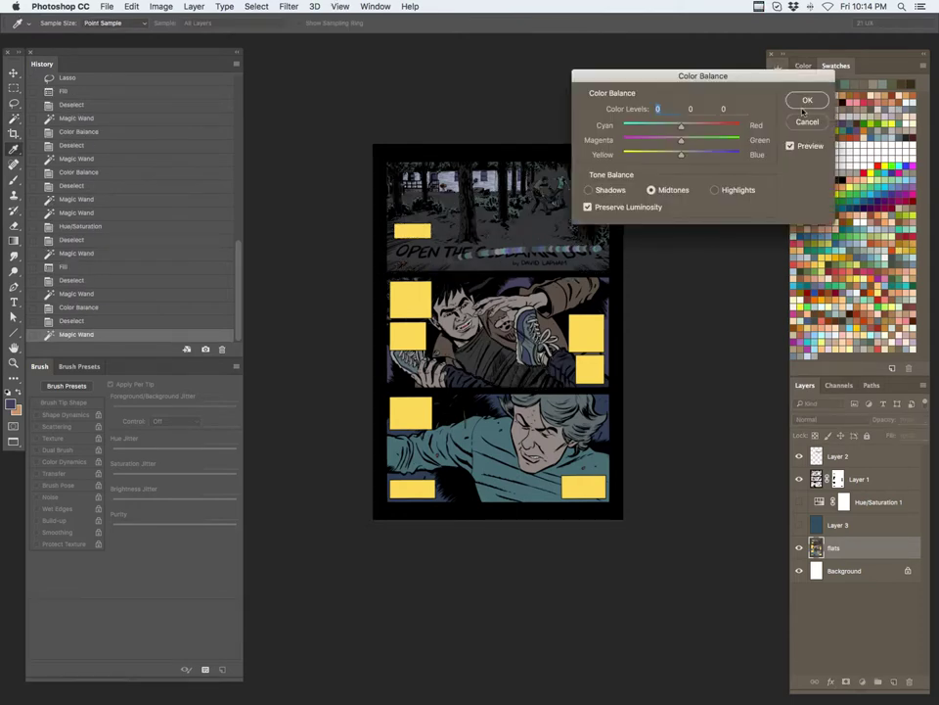
key(Escape)
Try to subtract the second panel's dark shirt from the selection with the Lasso, and return to the Magic Wand selection
key(l)
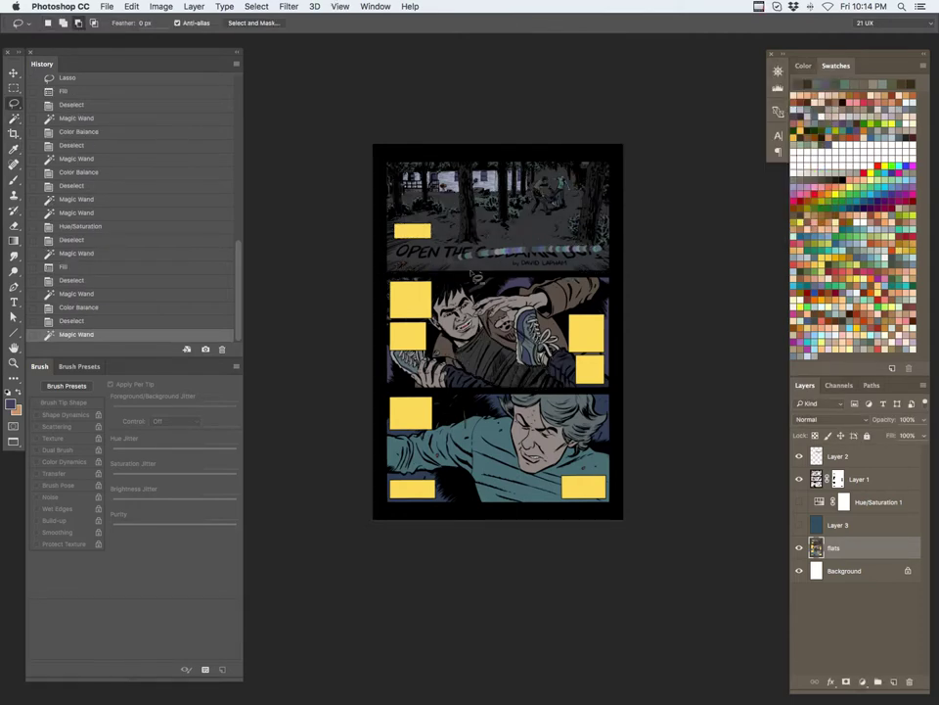
mouse_move(480, 272)
mouse_down()
mouse_move(621, 408)
mouse_move(659, 288)
mouse_move(622, 274)
mouse_up()
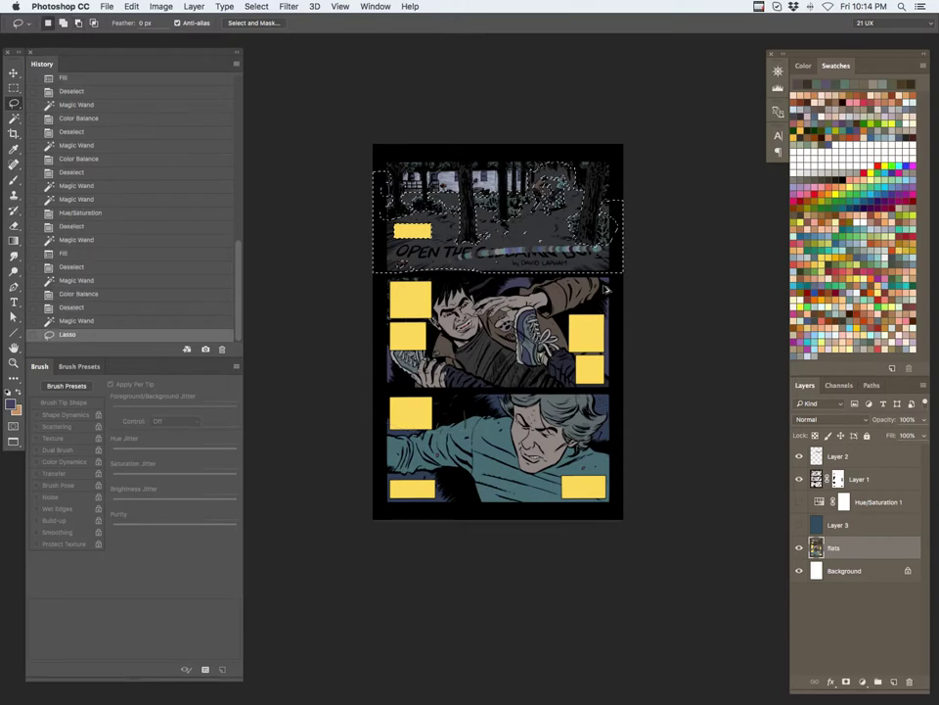
key(super+alt+z)
key(super+alt+z)
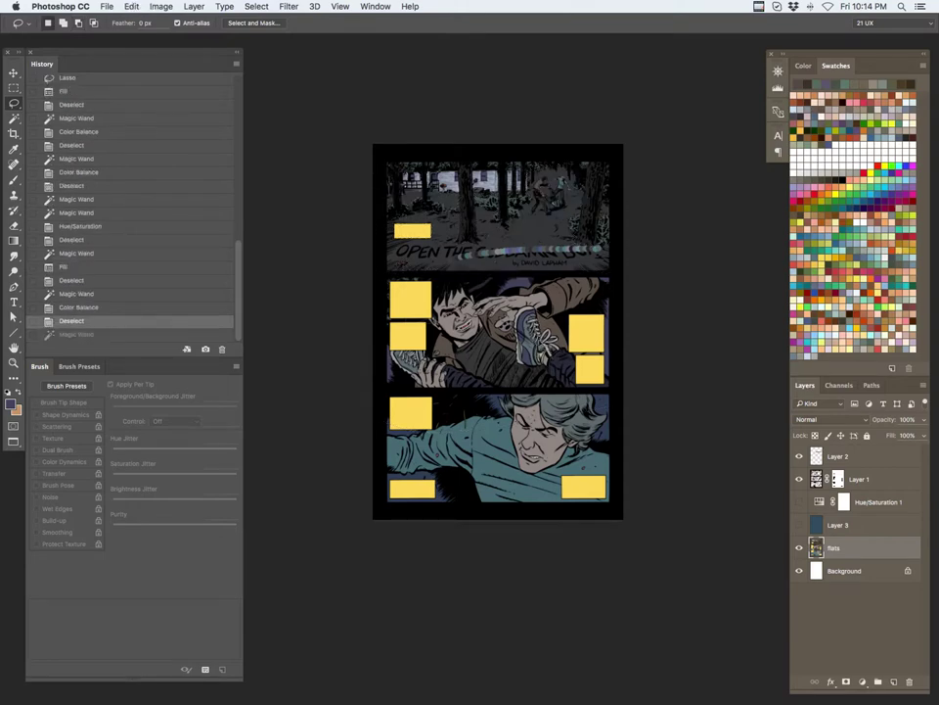
click(108, 336)
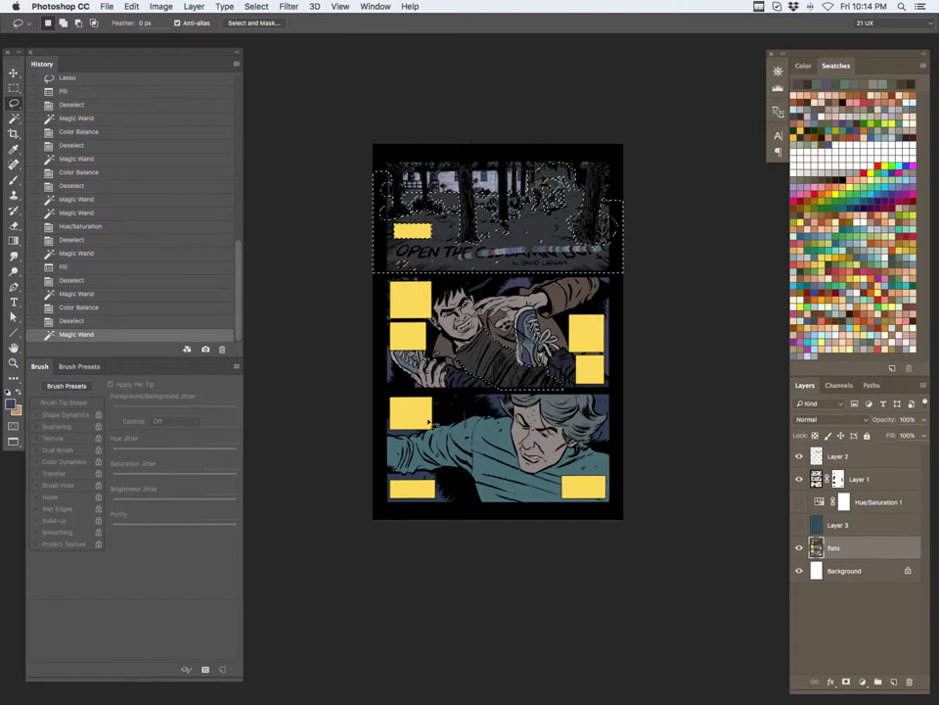
Subtract the lower panels from the selection with the Rectangular Marquee, shift the first panel's ground toward green with Color Balance, and deselect
key(m)
mouse_move(332, 419)
mouse_down()
mouse_move(629, 325)
mouse_move(676, 297)
mouse_up()
key(super+b)
drag(682, 141, 693, 143)
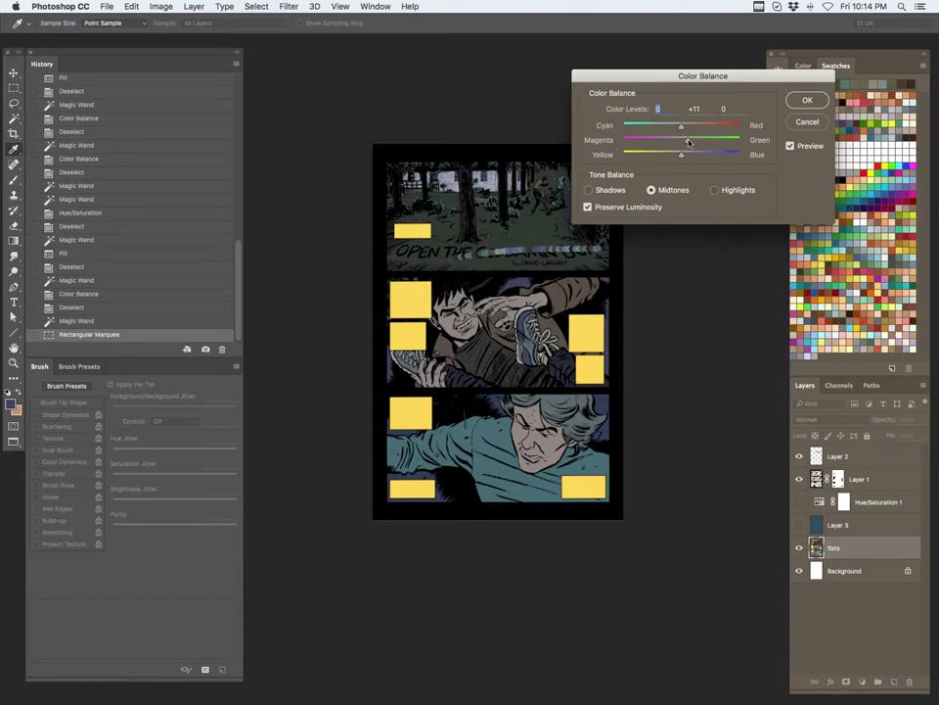
drag(682, 127, 689, 159)
click(816, 106)
Select the pale house siding in the first panel with the Magic Wand and hide the selection outline
key(z)
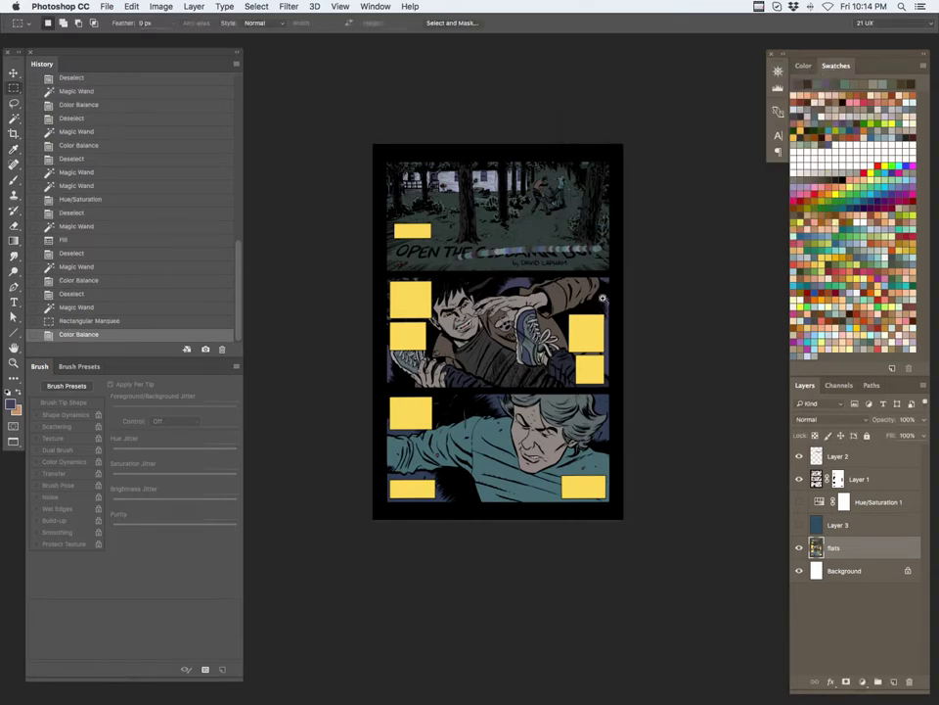
click(601, 251)
key(w)
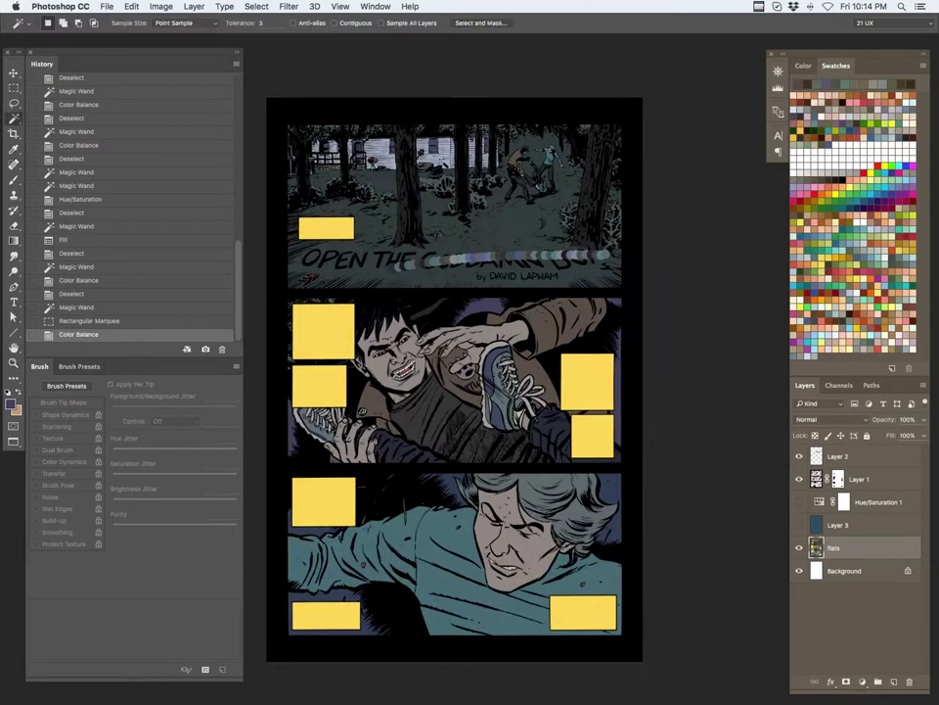
click(445, 153)
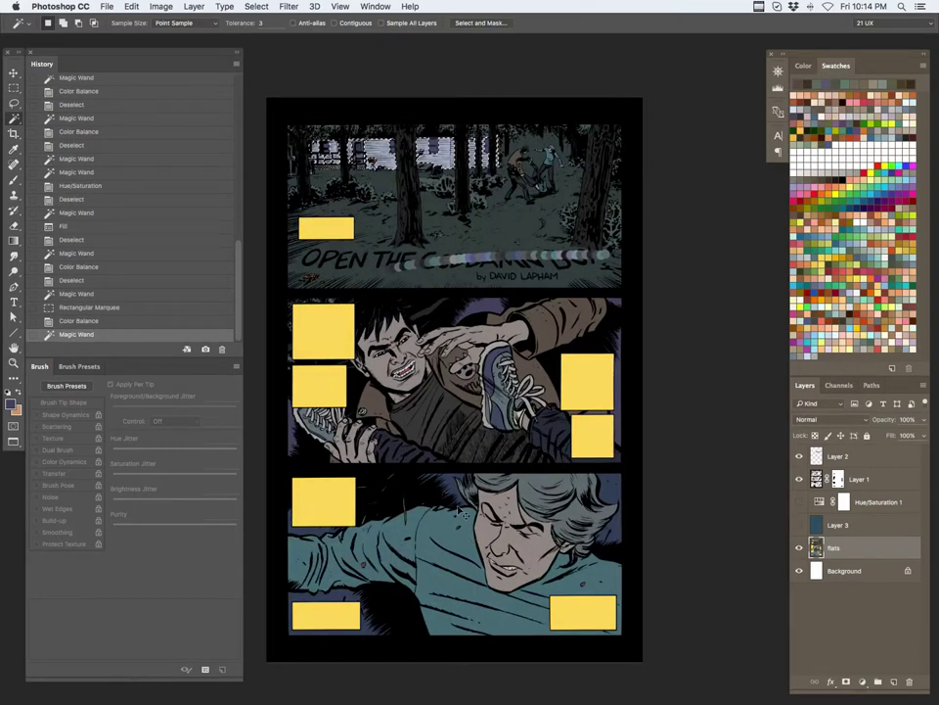
key(super+h)
key(super+b)
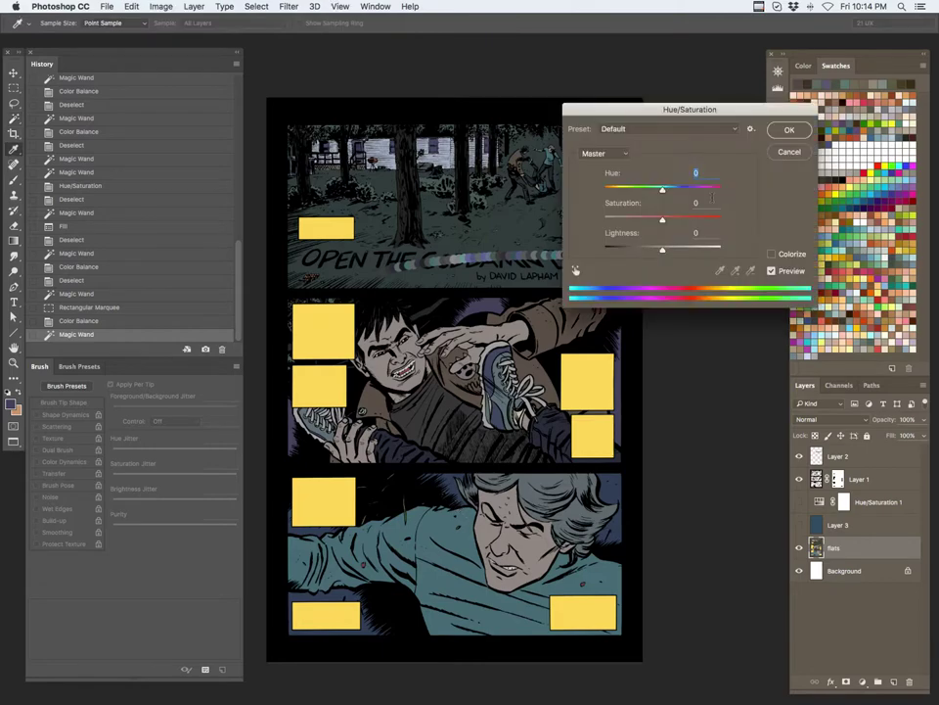
click(789, 152)
Sample a muted blue from the jitter stroke and fill the selected house siding with it
key(z)
click(489, 257)
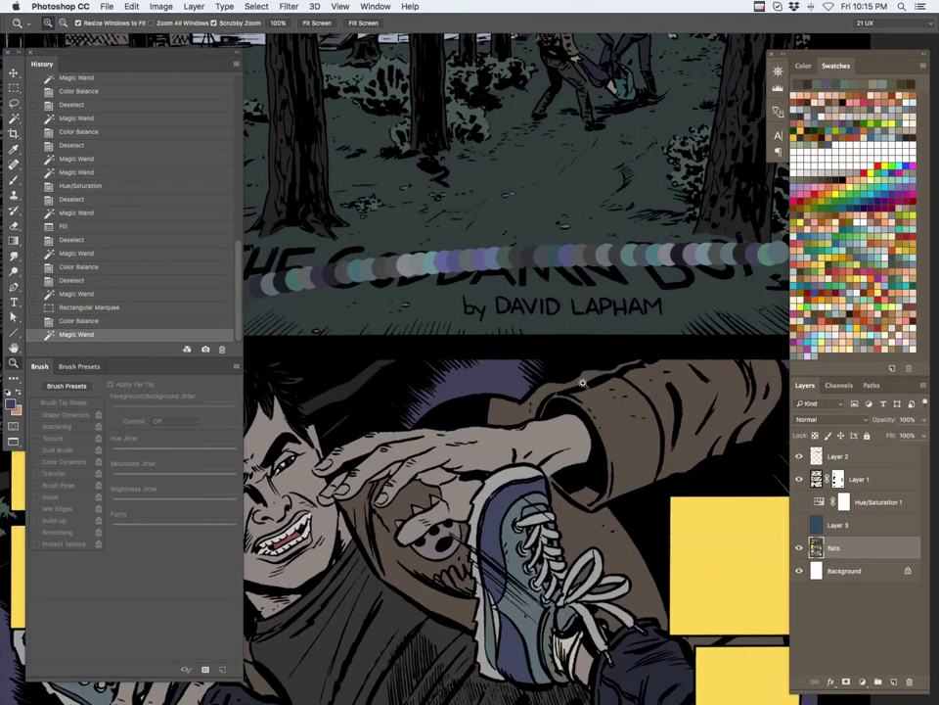
key(i)
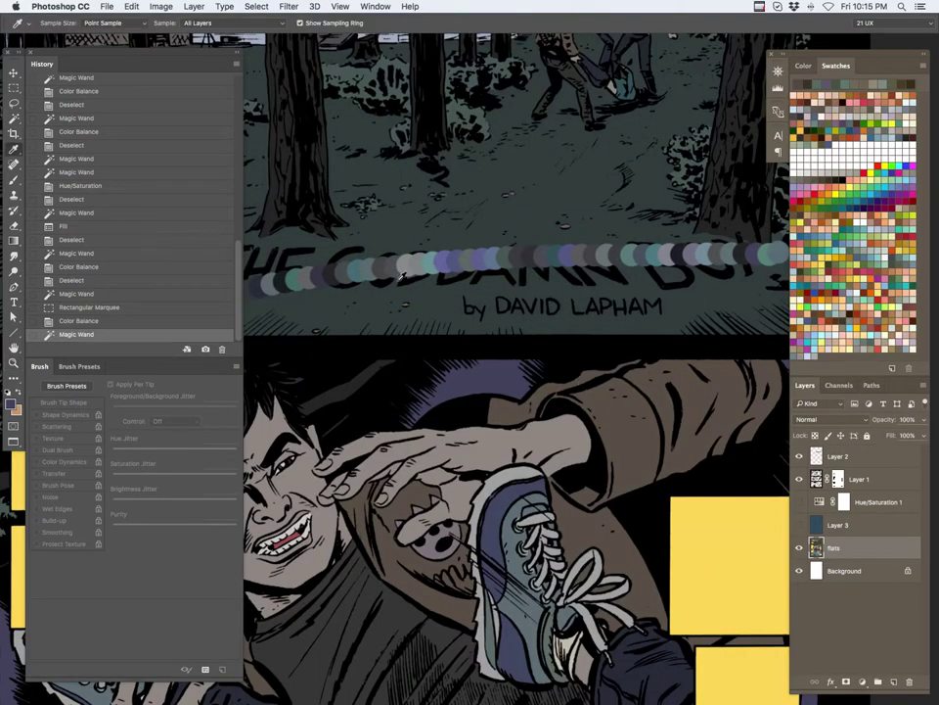
click(495, 257)
key(z)
drag(585, 195, 556, 199)
drag(555, 198, 548, 280)
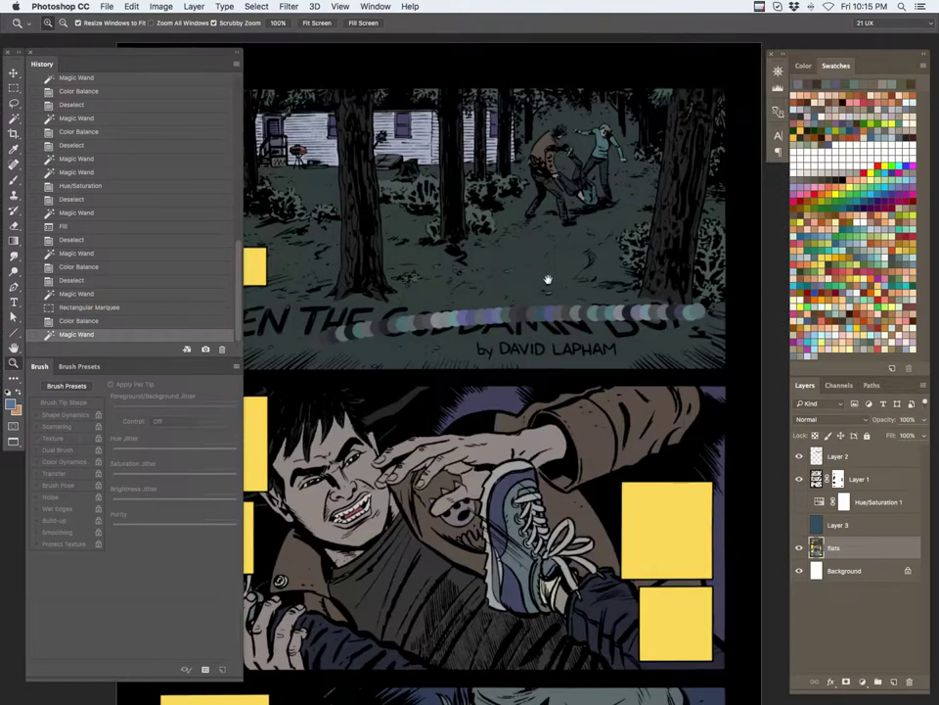
key(alt+BackSpace)
alt+click(594, 279)
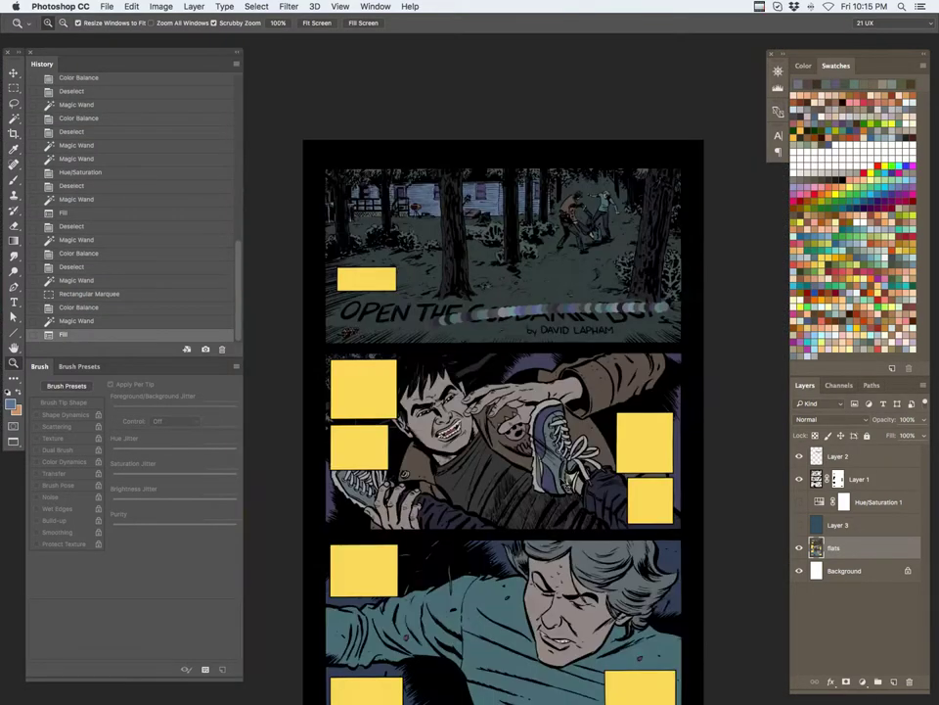
Lower the house siding's lightness to -30 and saturation to -27 with Hue/Saturation, and deselect
key(super+u)
drag(662, 250, 647, 221)
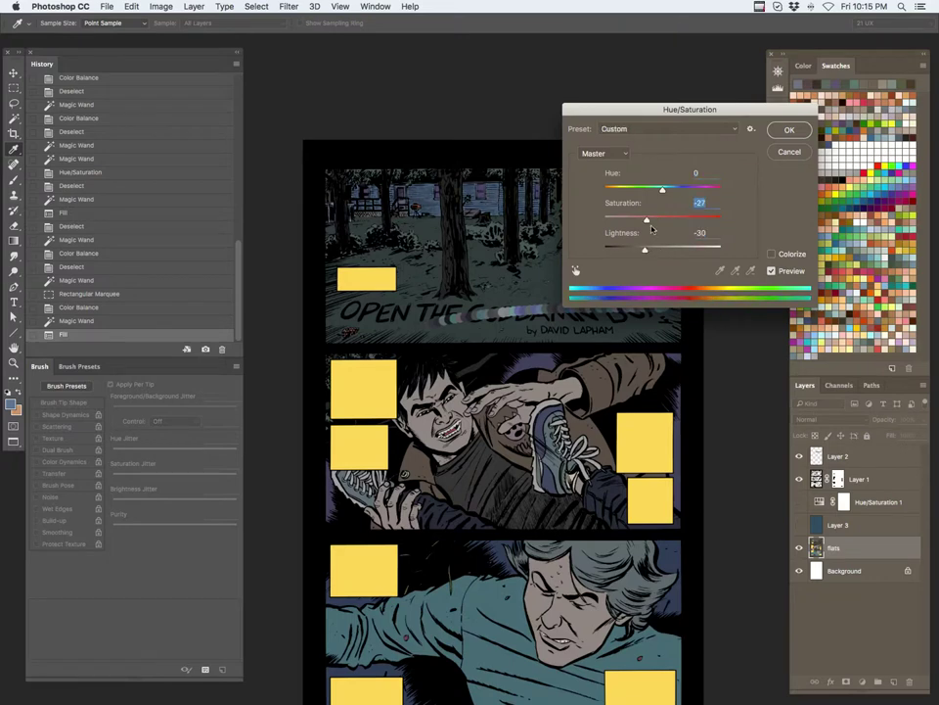
click(788, 129)
drag(640, 451, 615, 335)
key(super+d)
key(super+d)
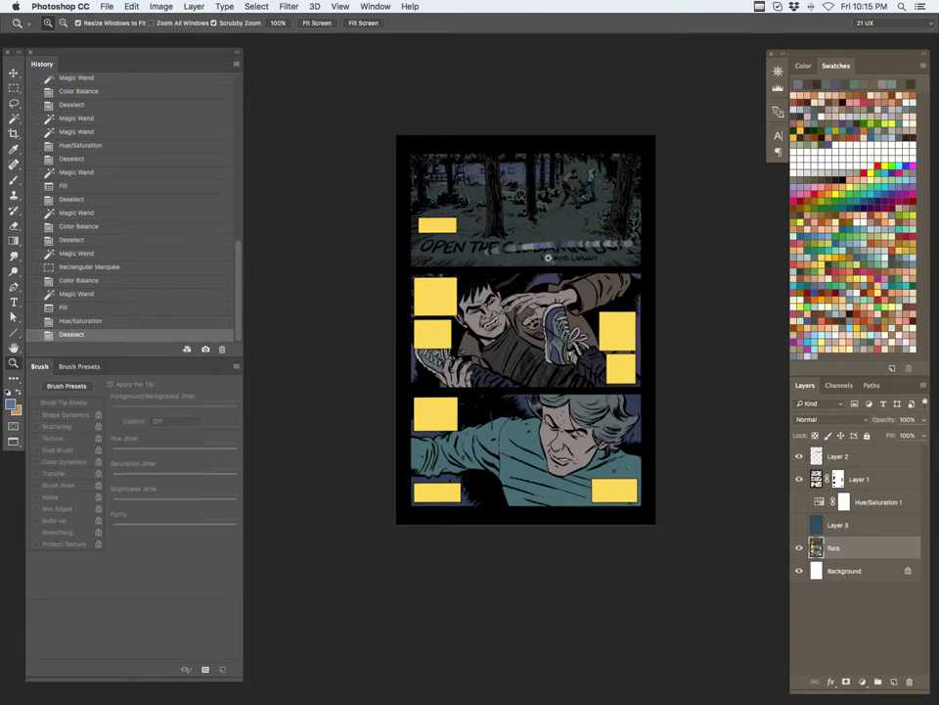
Select the red signature mark in the first panel's lower corner, set lightness to -42 and saturation to about -20, and deselect
click(558, 240)
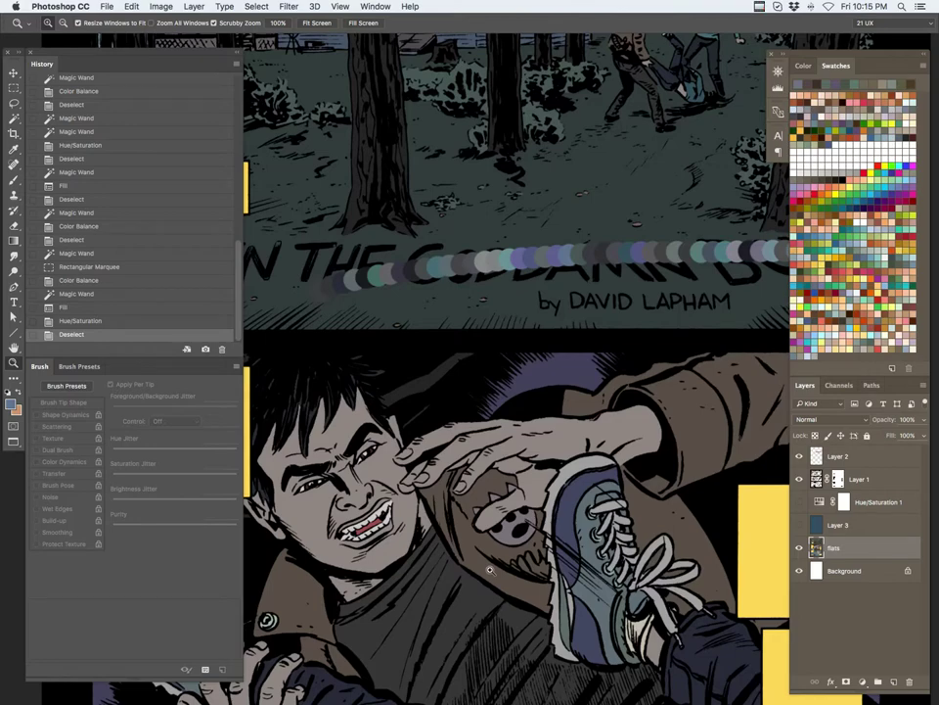
drag(557, 365, 523, 385)
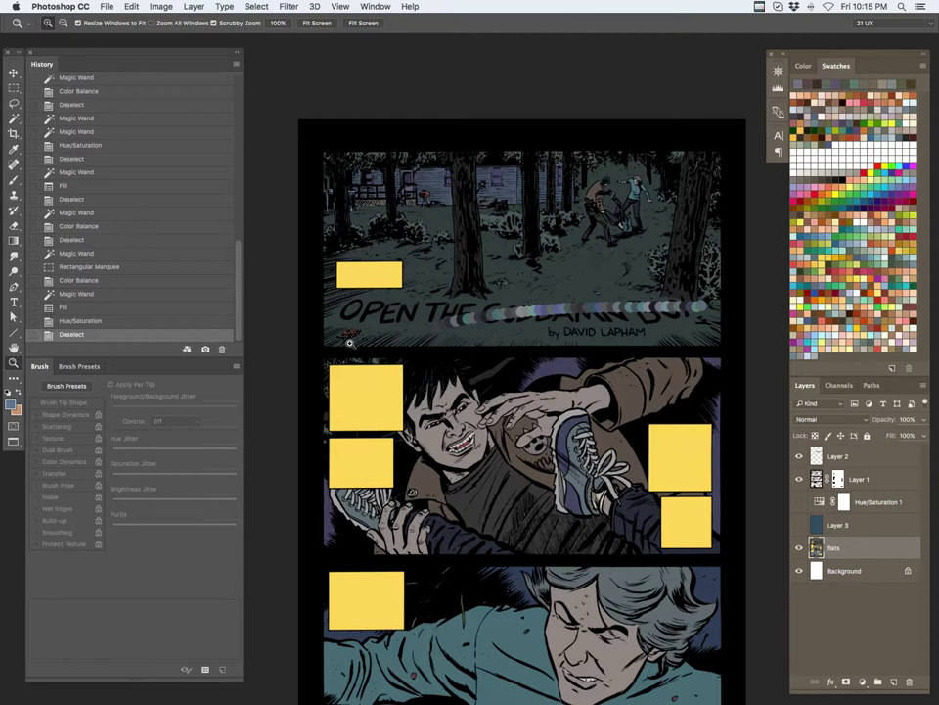
key(w)
click(322, 382)
key(super+u)
drag(660, 251, 652, 222)
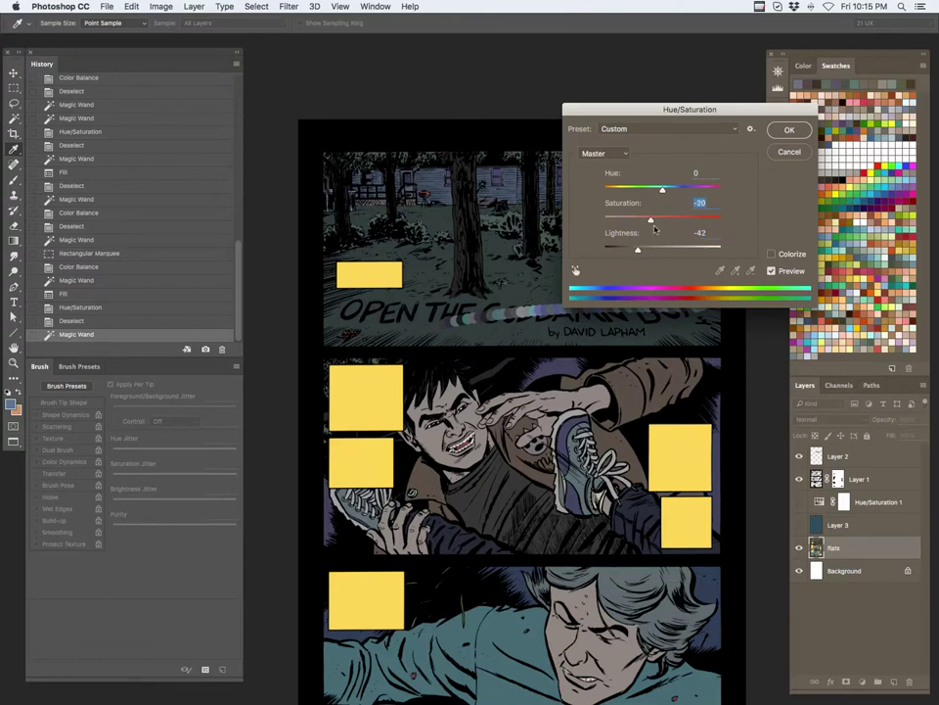
click(783, 130)
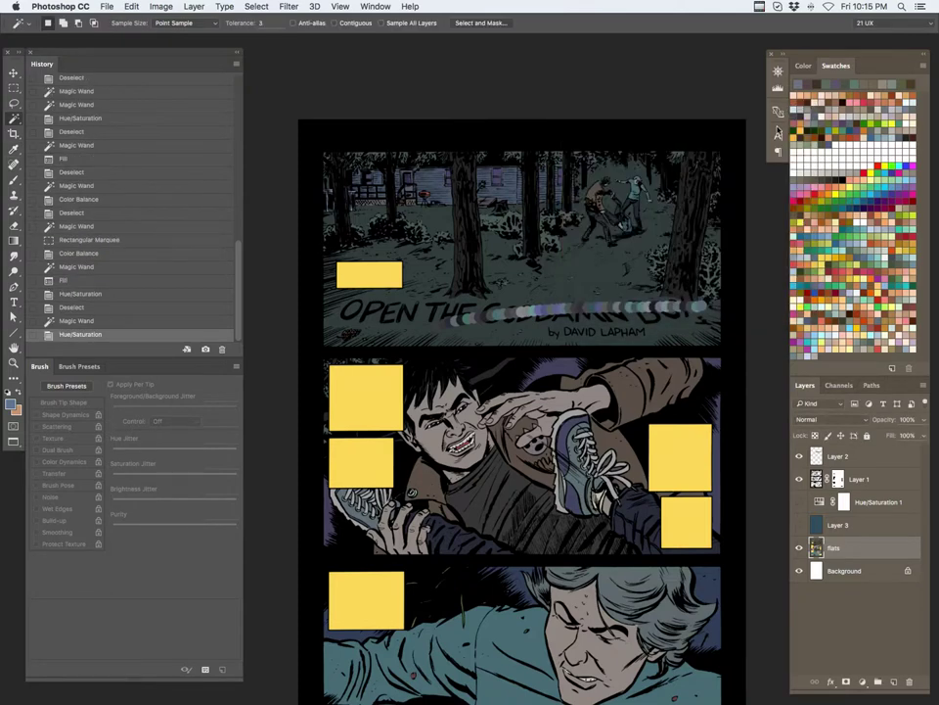
key(super+d)
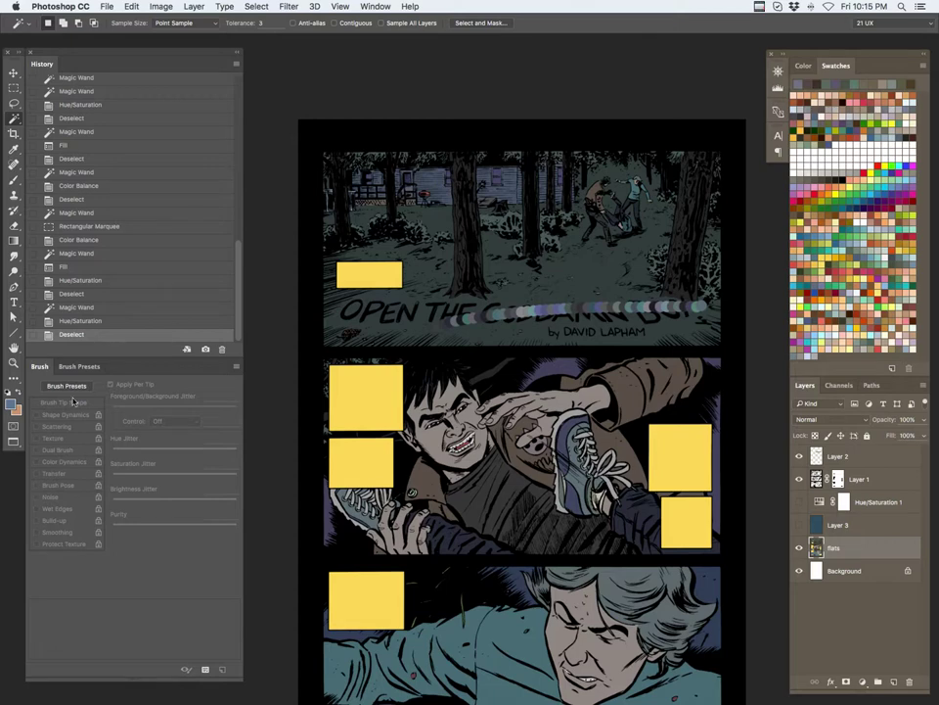
Set the brush's hue jitter to 8%, choose a dark red swatch, and paint a test stroke across the first panel
key(b)
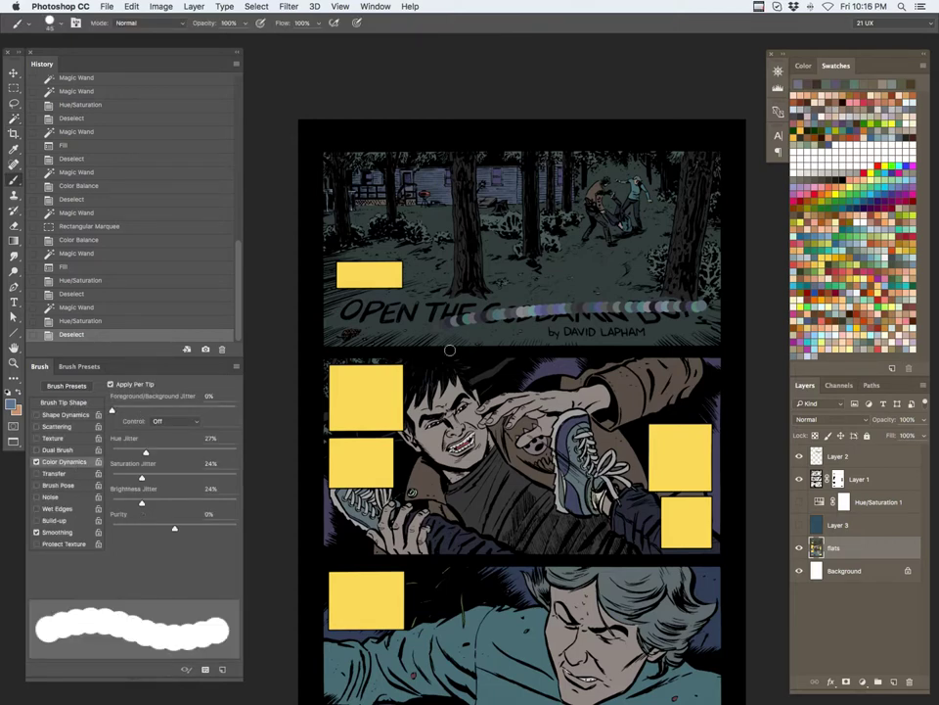
drag(145, 452, 121, 452)
click(837, 340)
drag(495, 277, 689, 251)
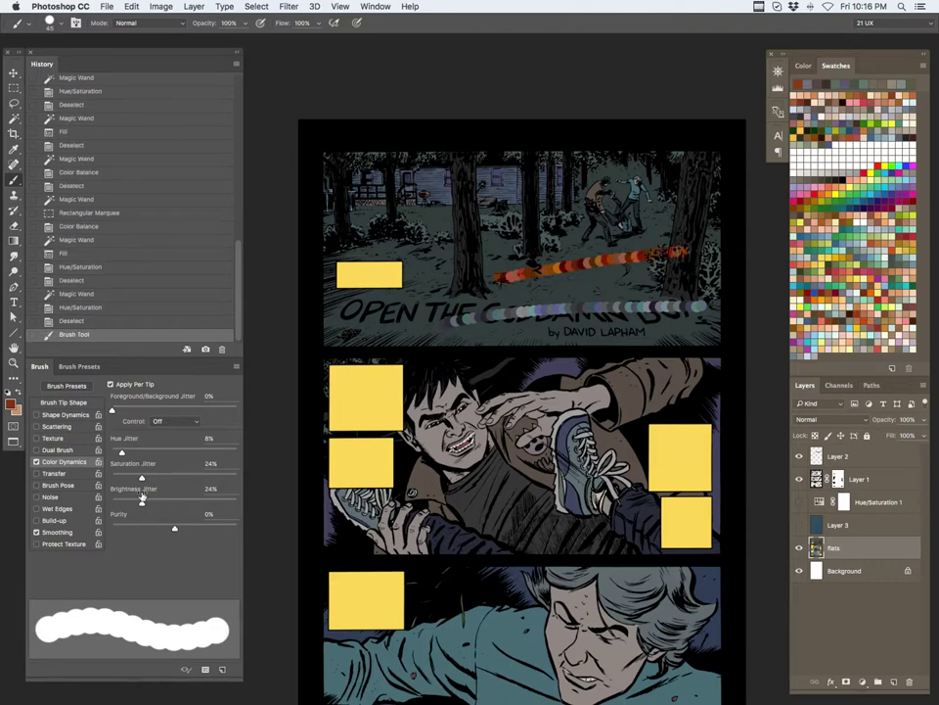
Set saturation jitter to 15% and brightness jitter to 12%, paint another test stroke, and revert both strokes on the flats layer
mouse_move(142, 503)
mouse_down()
mouse_move(126, 503)
mouse_move(132, 477)
mouse_up()
drag(497, 245, 685, 235)
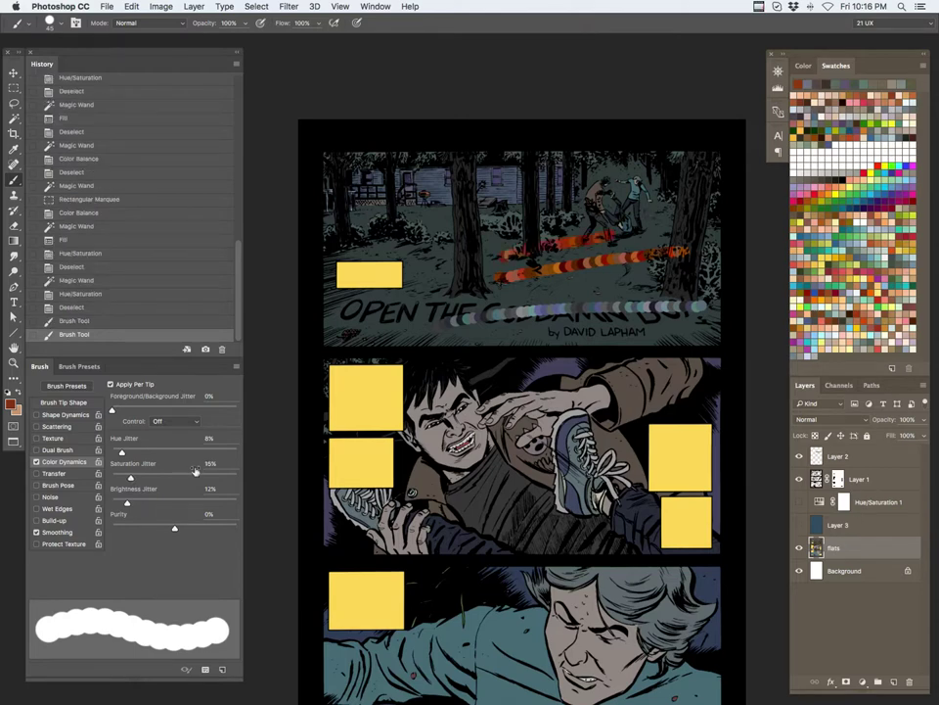
click(95, 309)
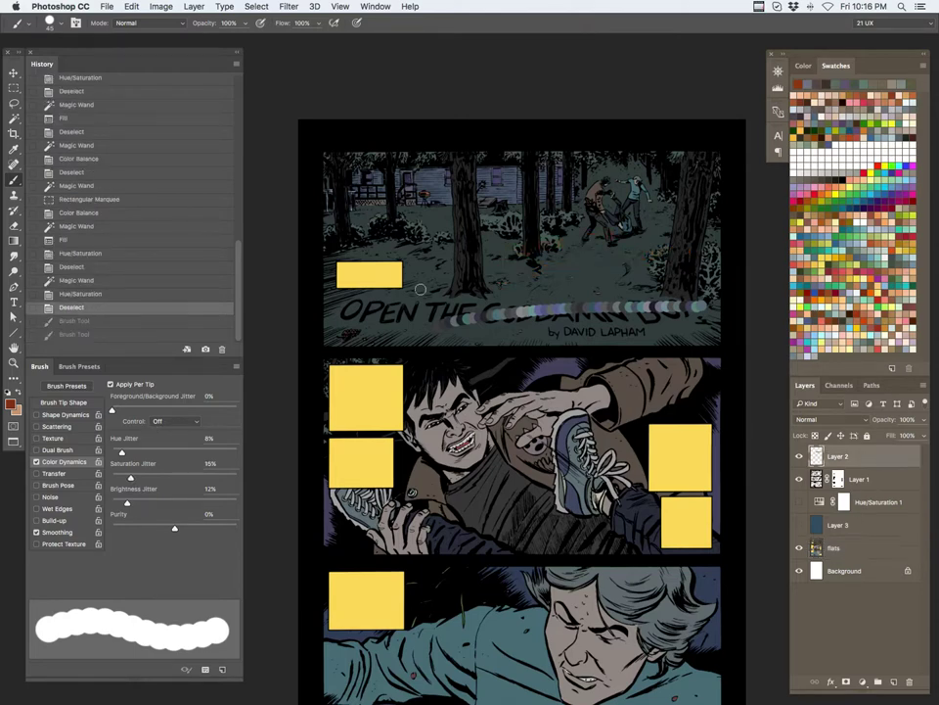
Paint four red-orange jitter strokes across the first panel on Layer 2
drag(557, 258, 573, 255)
drag(476, 260, 609, 237)
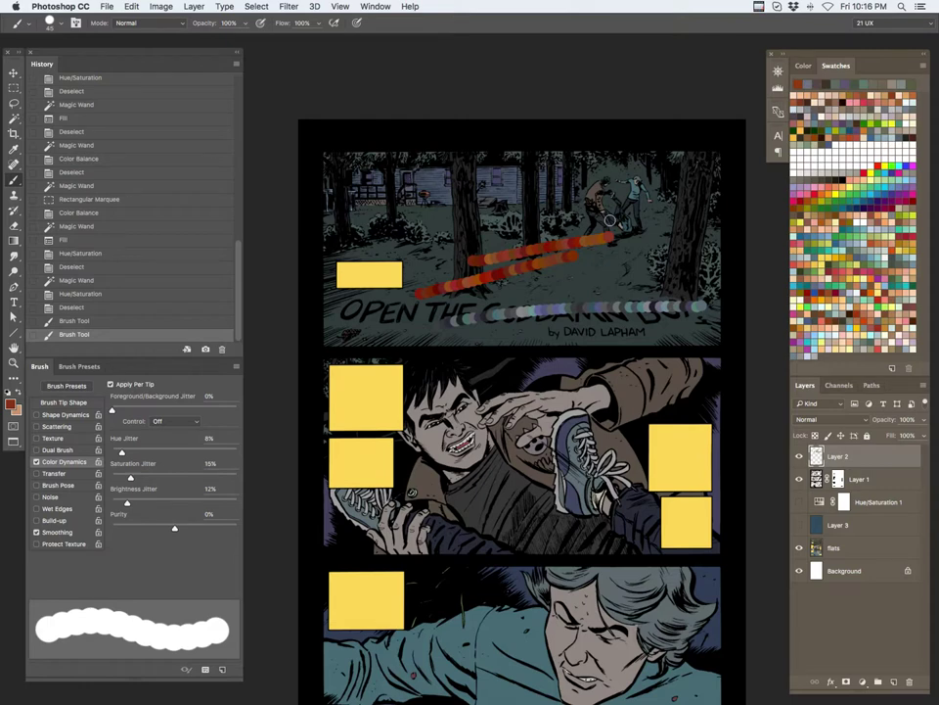
key(super+b)
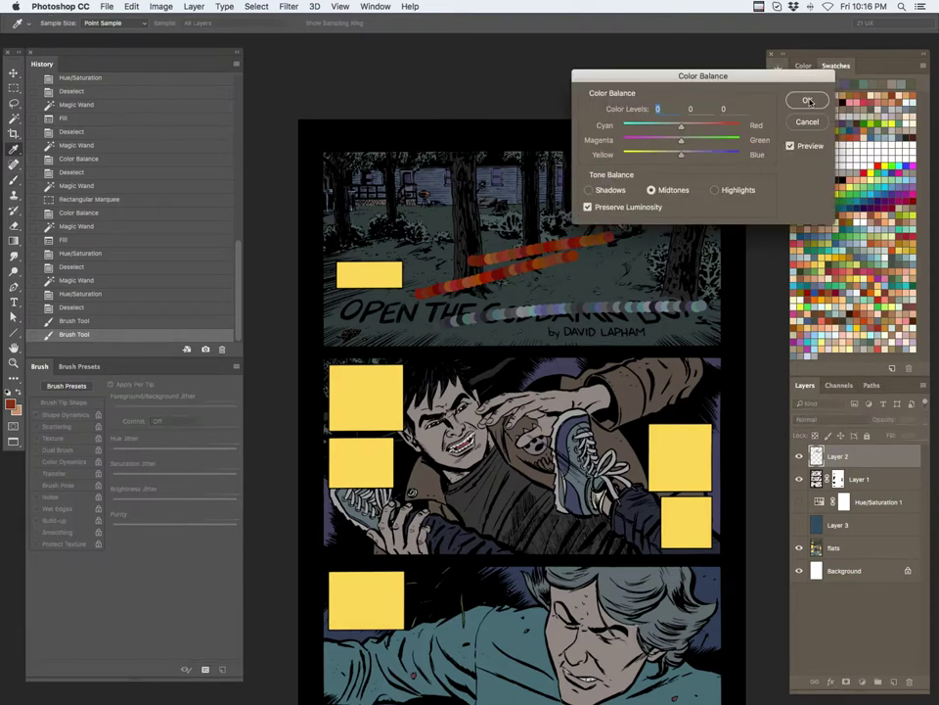
click(807, 100)
key(super+u)
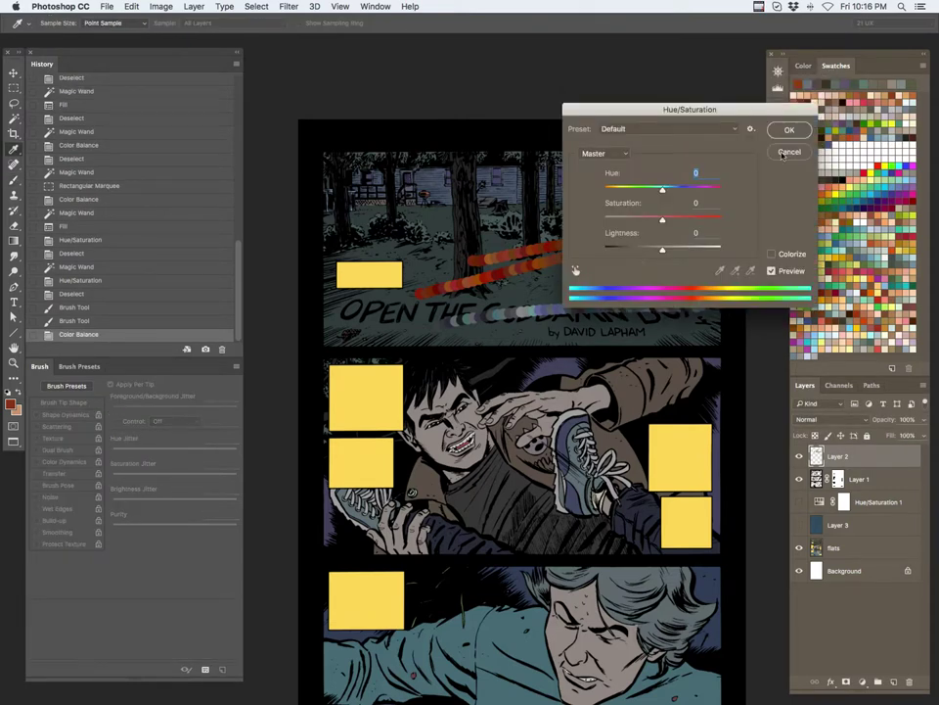
click(788, 152)
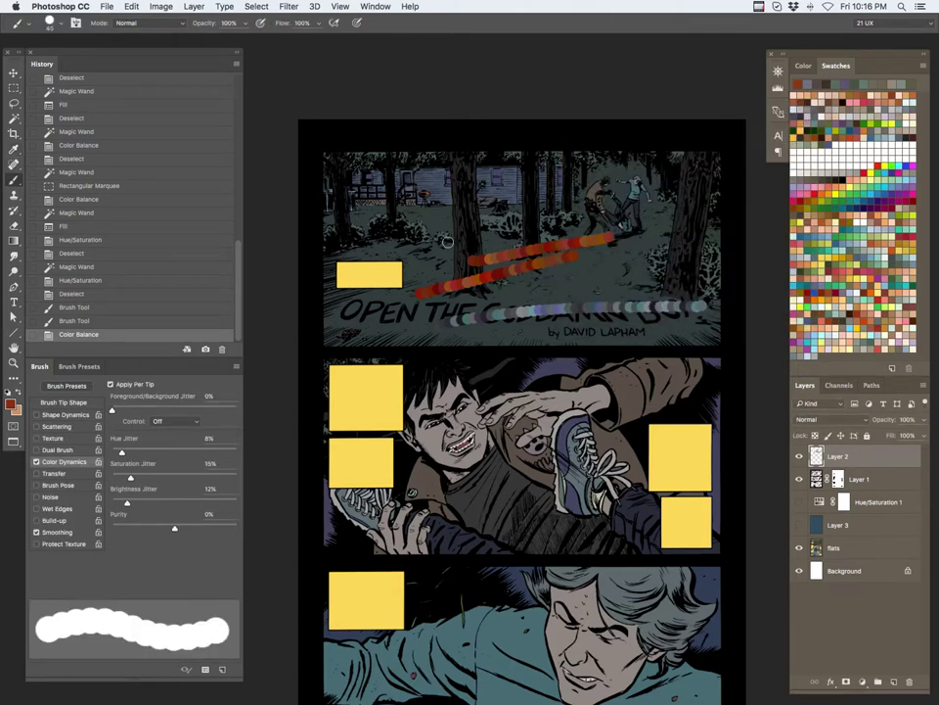
drag(445, 250, 562, 204)
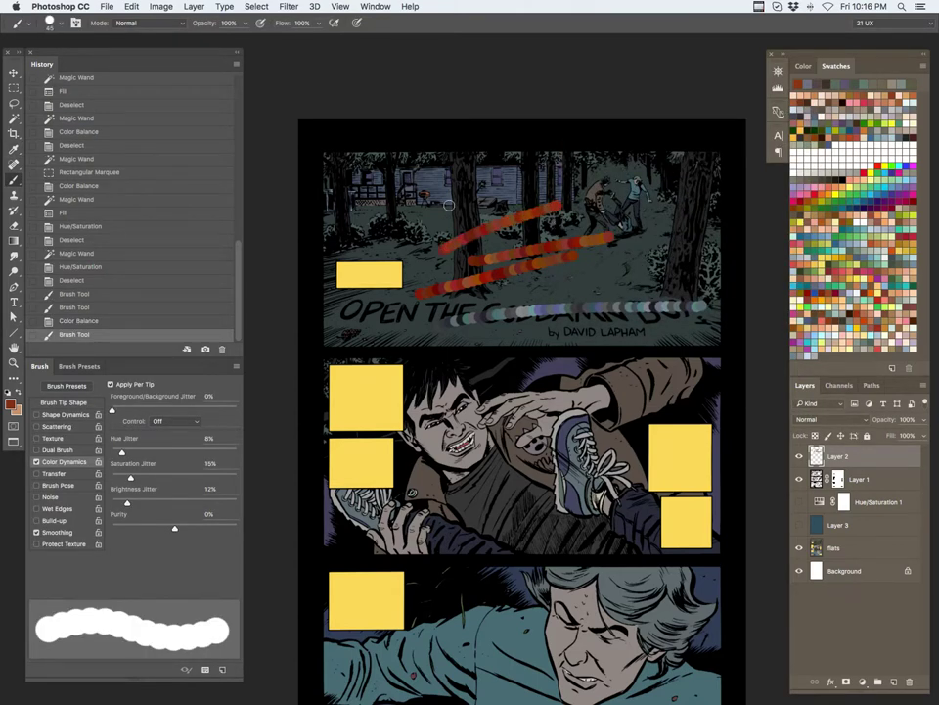
drag(409, 241, 554, 160)
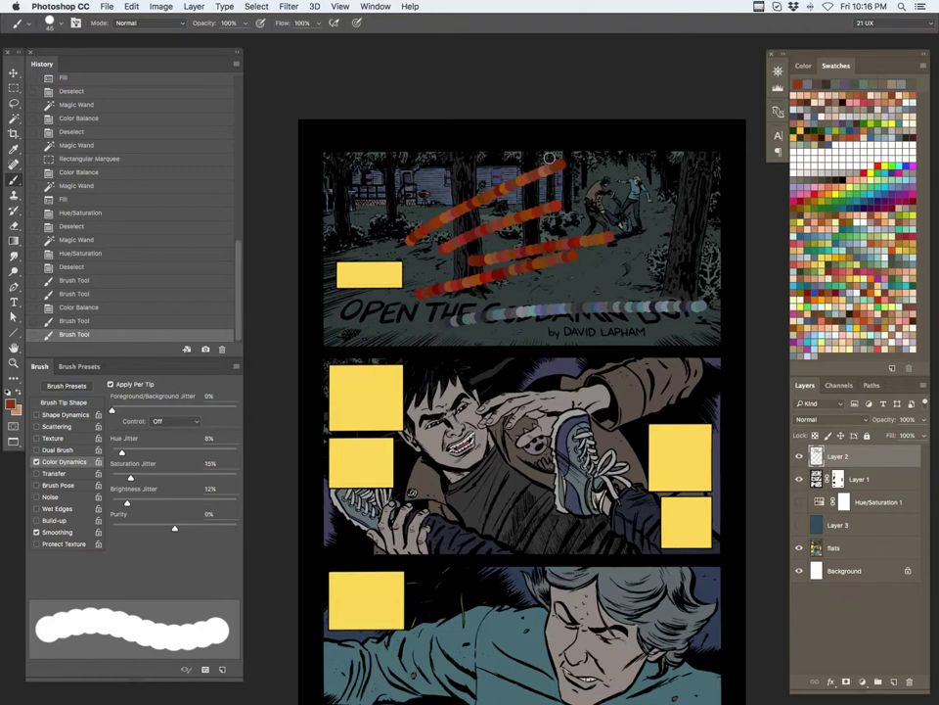
Delete Layer 2 with all its jitter strokes and make the flats layer active
key(Delete)
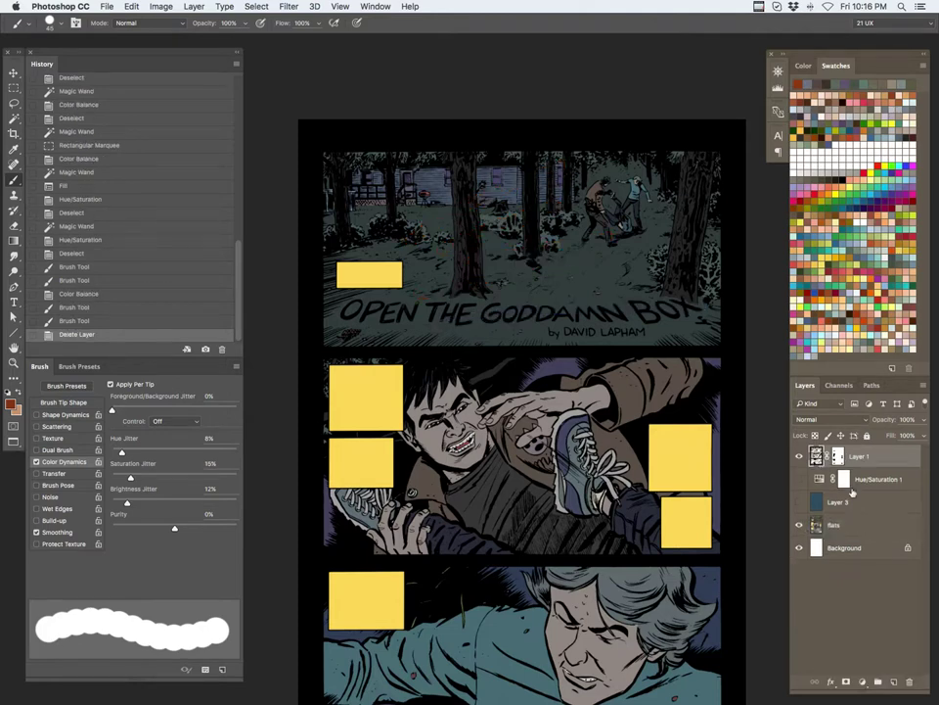
click(843, 525)
Select the red tongue color in the second panel's open mouth, desaturate it with Hue/Saturation, and deselect
key(w)
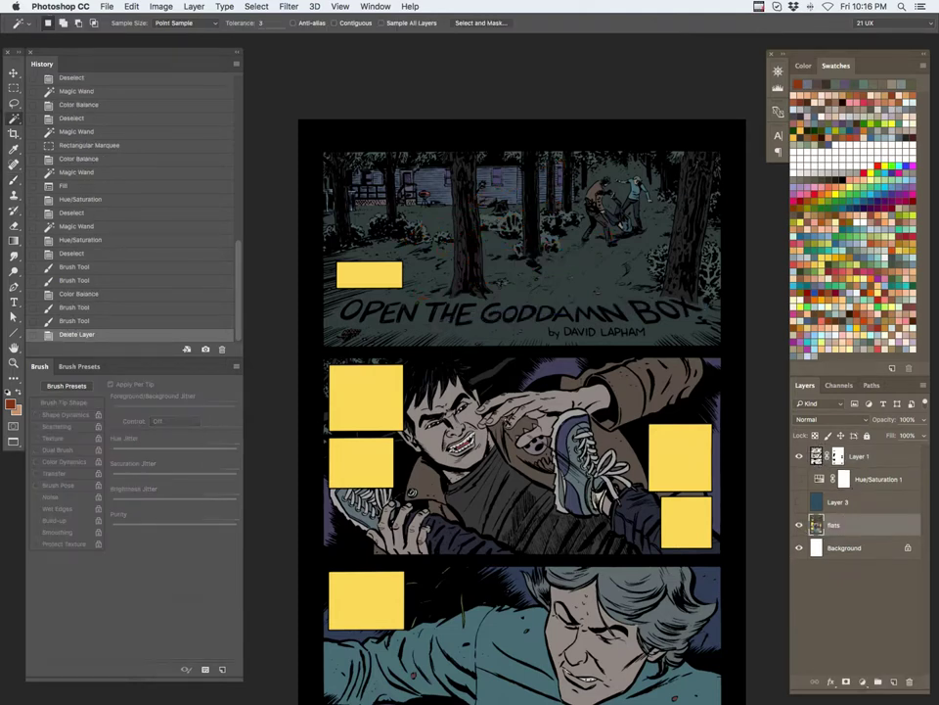
click(347, 333)
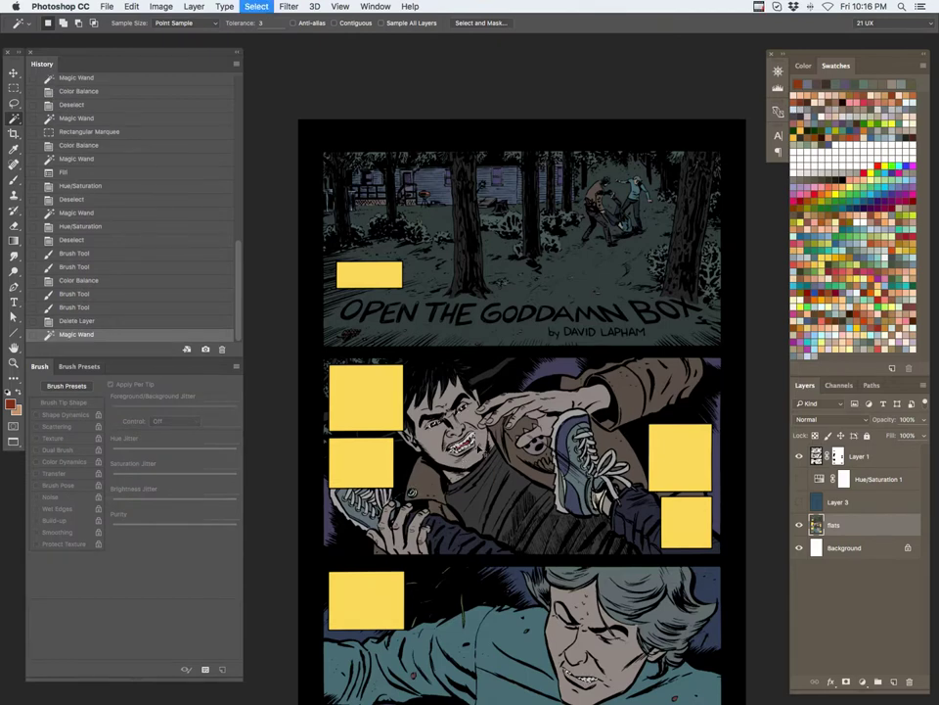
key(super+d)
click(346, 333)
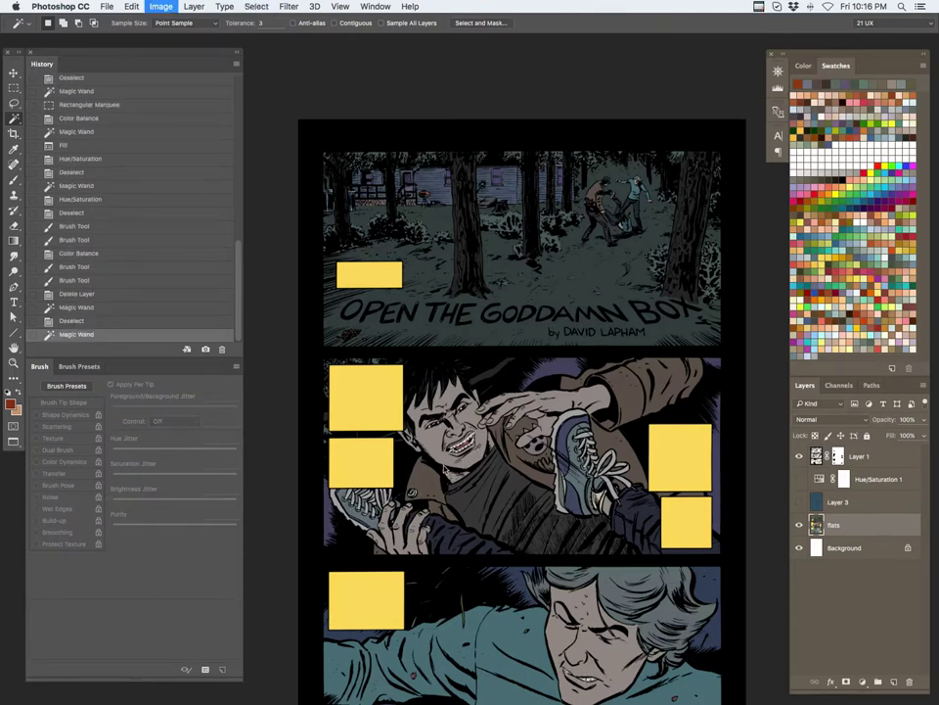
key(super+u)
drag(661, 217, 639, 223)
click(788, 129)
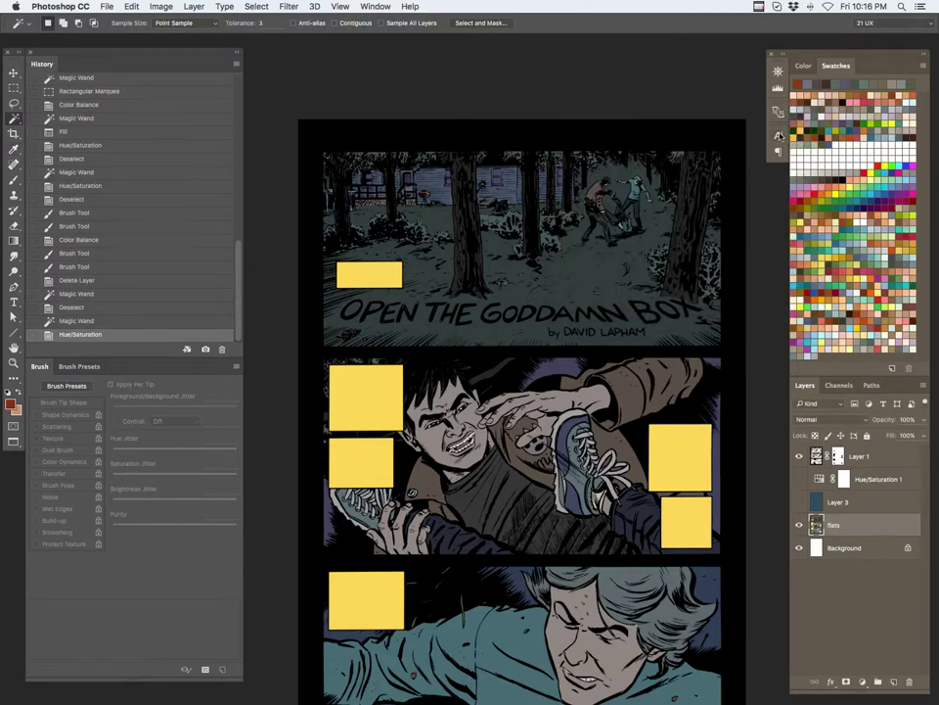
key(super+d)
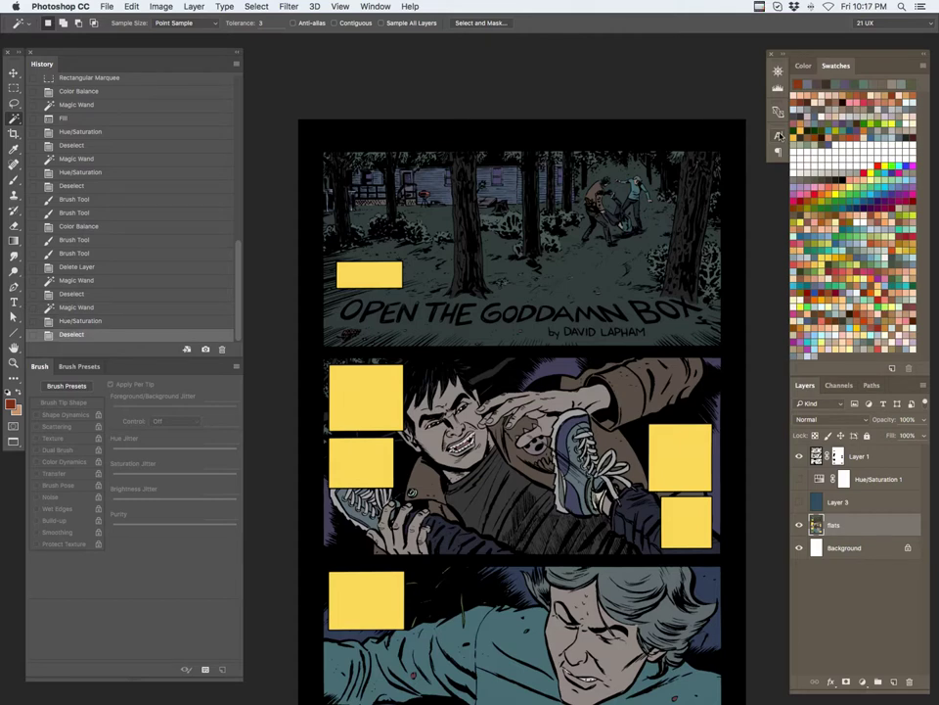